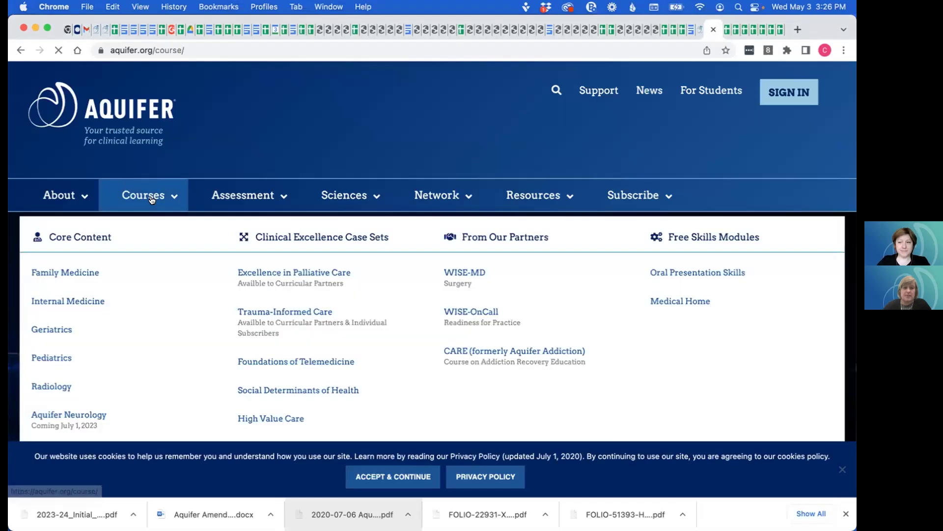
# Step: Open Aquifer Neurology under Core Content in the Courses menu and scroll its course page
pyautogui.click(152, 198)
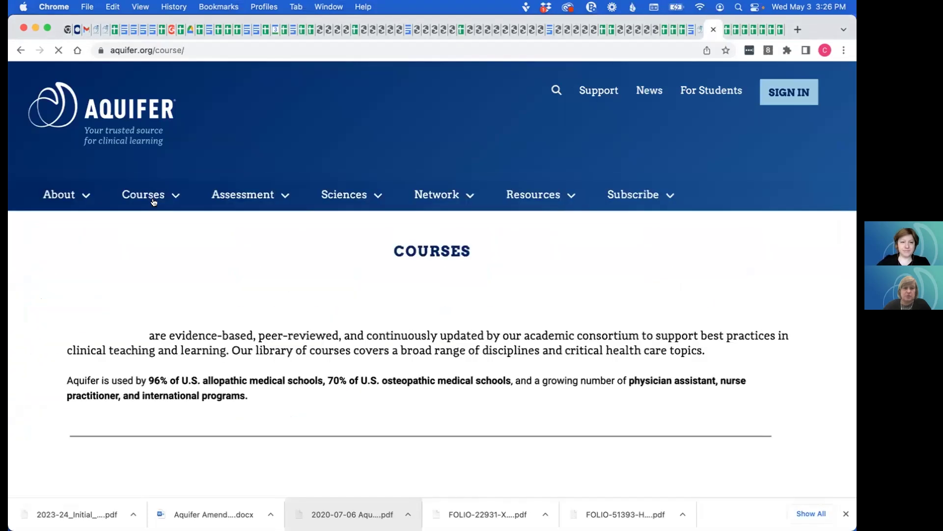
pyautogui.moveTo(171, 192)
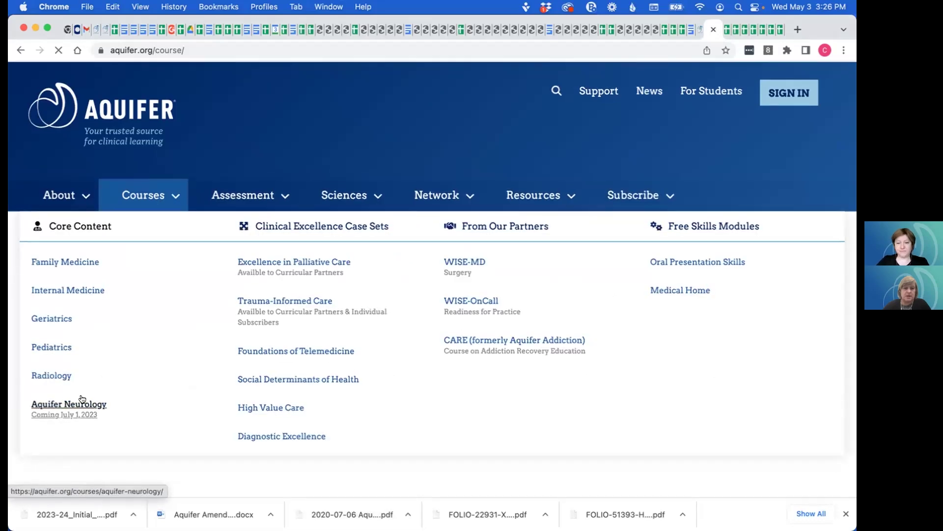
pyautogui.click(81, 404)
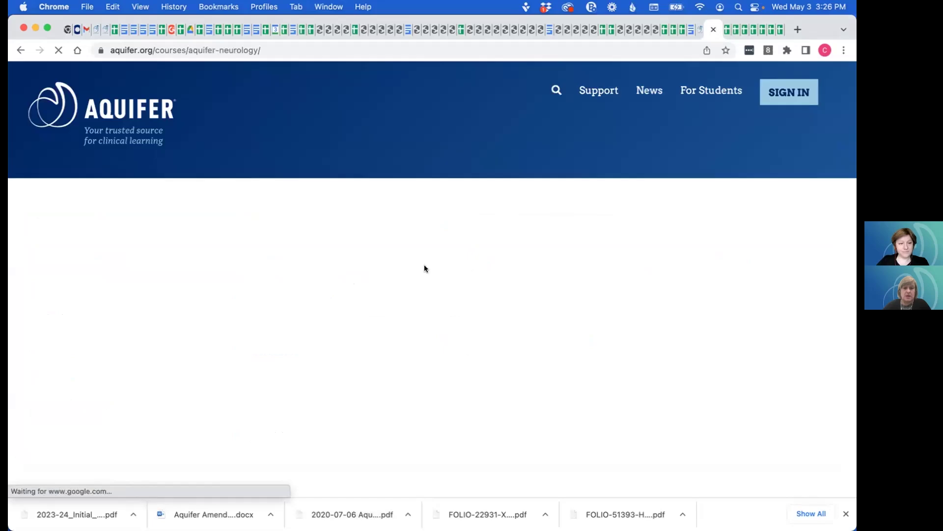
pyautogui.scroll(-2, 743, 303)
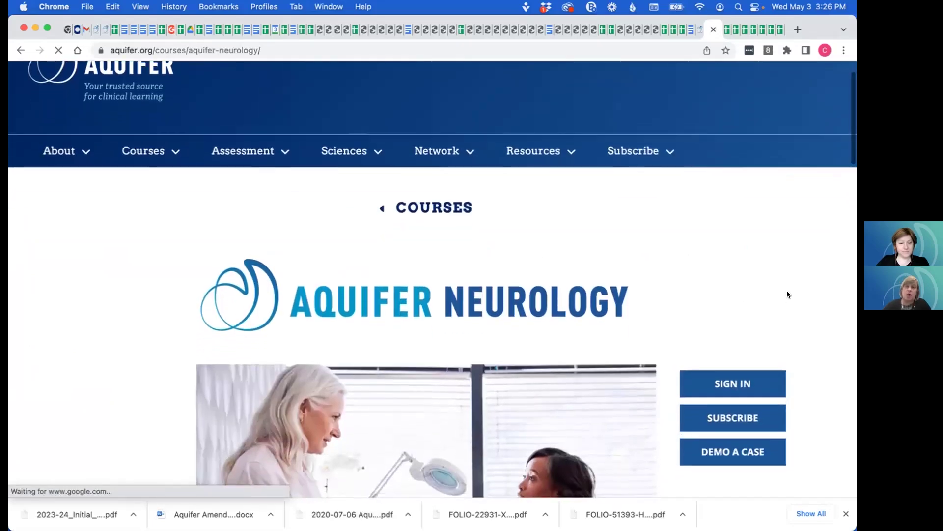
pyautogui.scroll(-1, 787, 293)
pyautogui.scroll(-2, 787, 294)
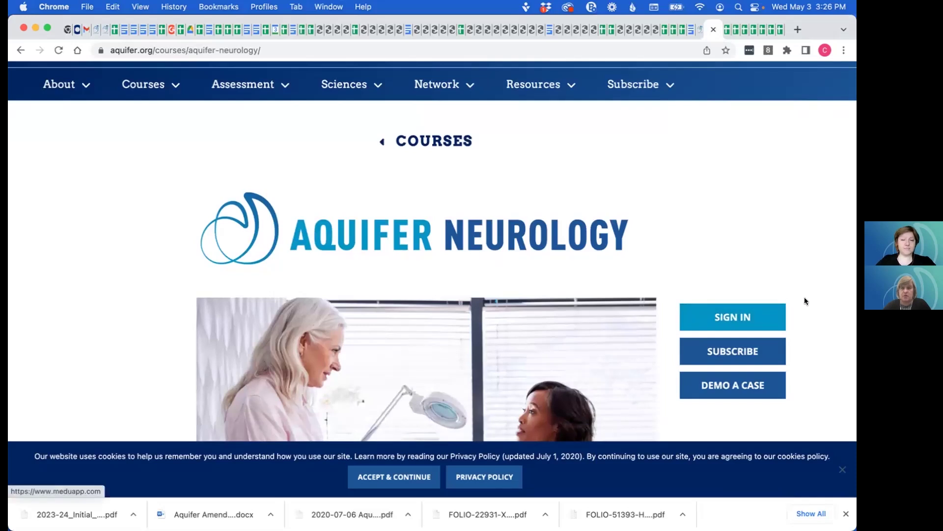
pyautogui.scroll(-1, 806, 329)
pyautogui.scroll(-2, 806, 328)
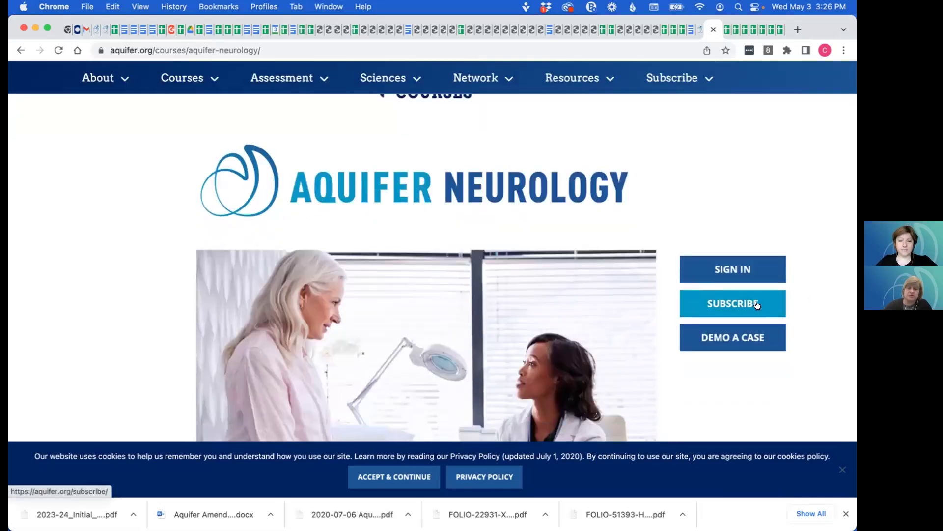
pyautogui.scroll(-1, 797, 309)
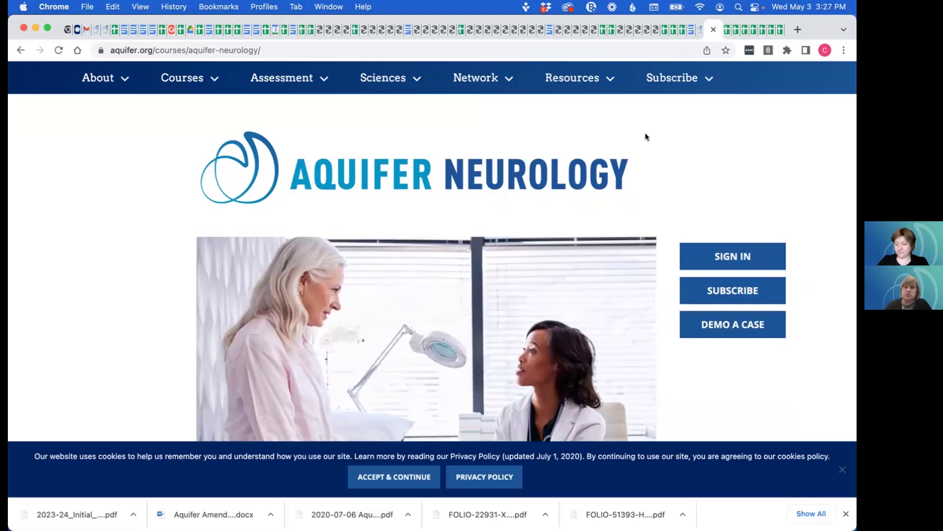
pyautogui.scroll(3, 644, 137)
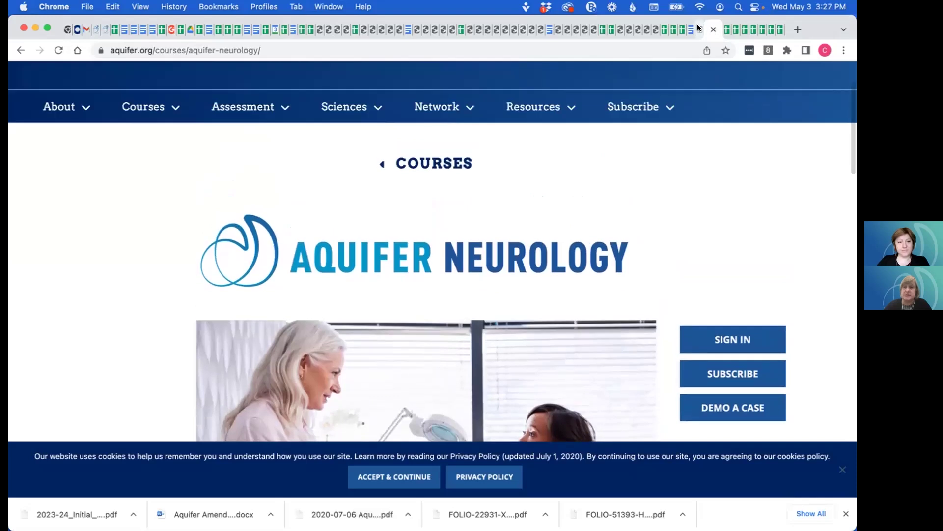
# Step: In the demo account, open Aquifer Neurology from the Courses list and select the Neurology 02 case
pyautogui.click(697, 24)
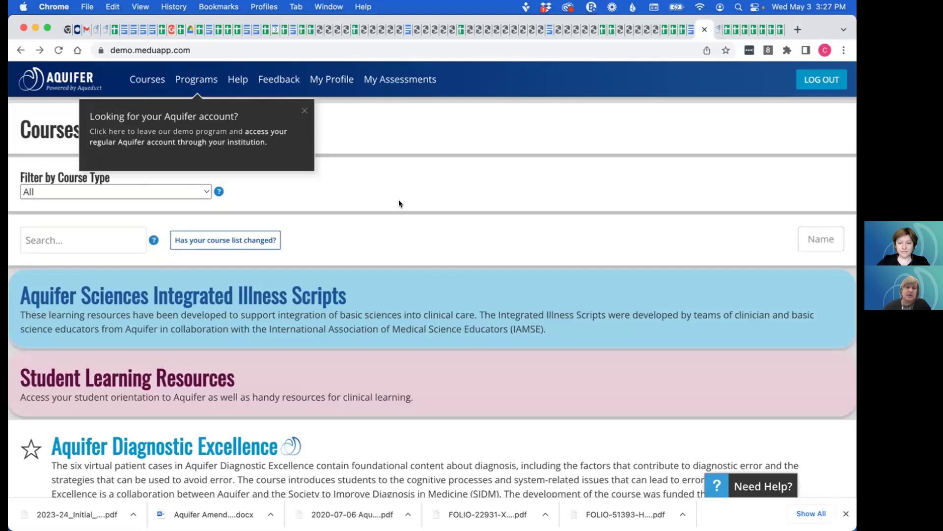
pyautogui.scroll(-2, 399, 199)
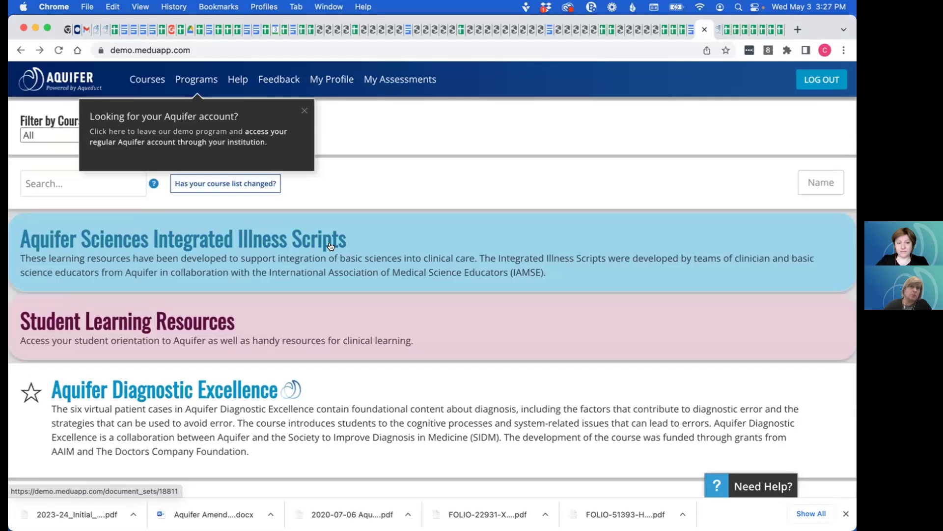
pyautogui.scroll(-4, 330, 246)
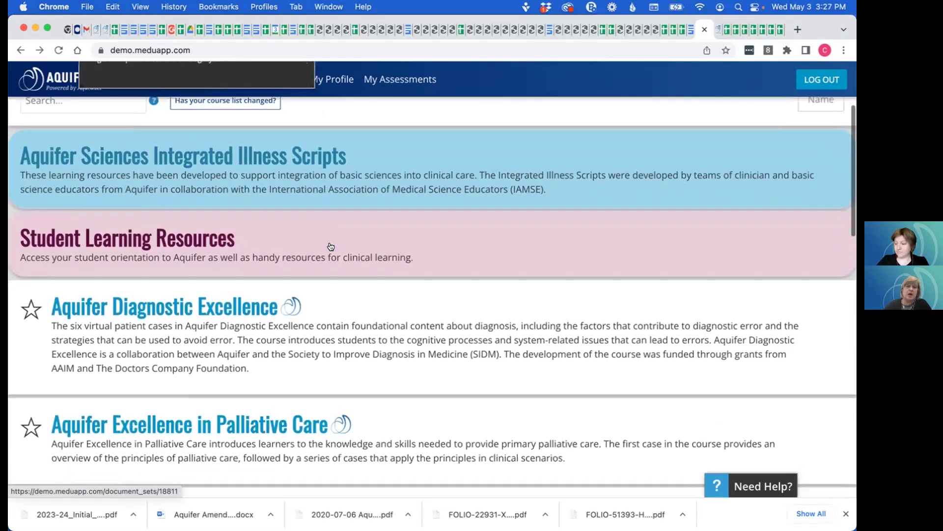
pyautogui.scroll(-2, 330, 246)
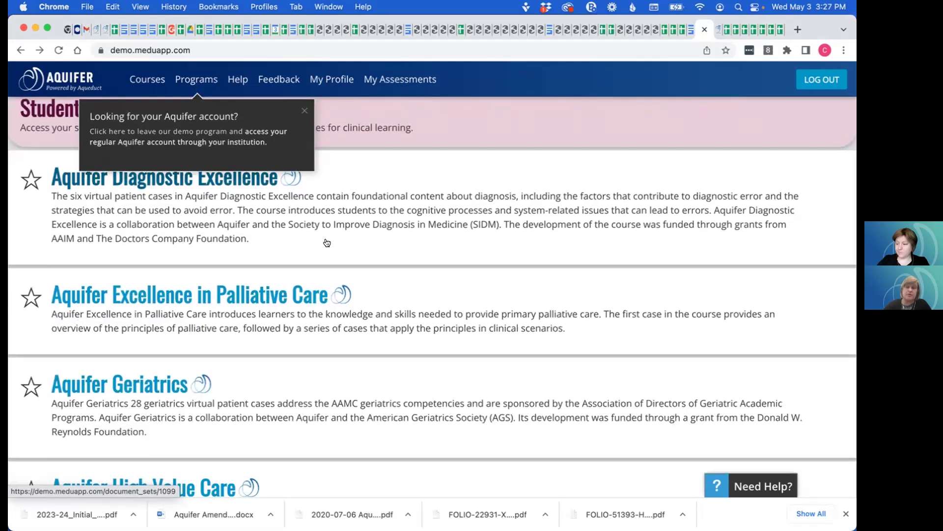
pyautogui.scroll(-8, 325, 224)
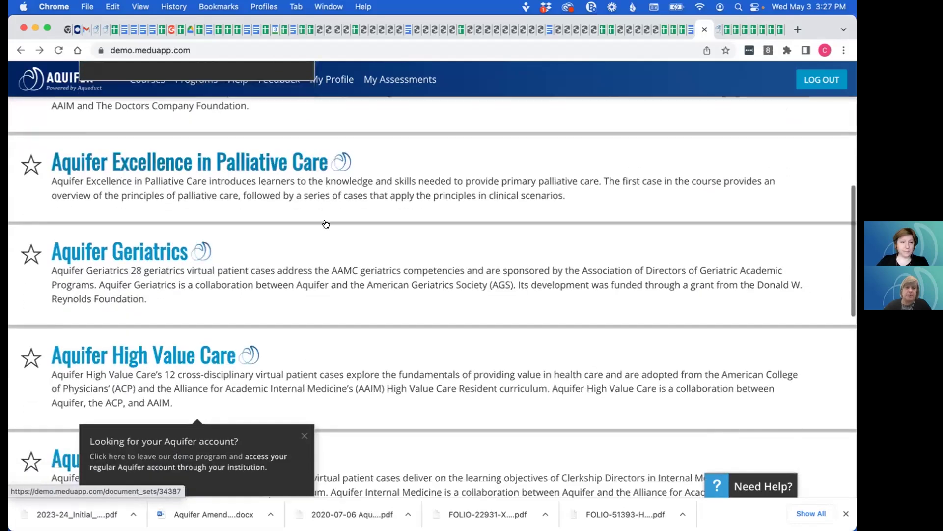
pyautogui.scroll(-3, 326, 224)
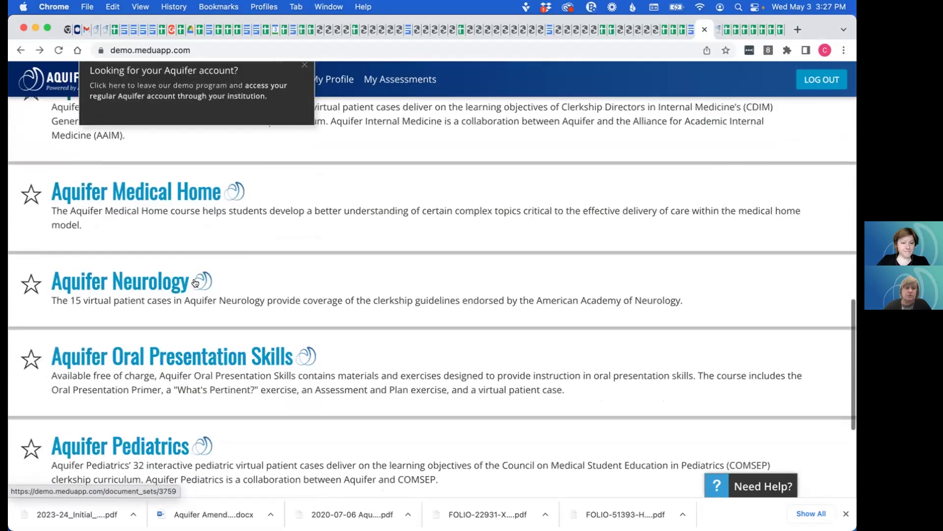
pyautogui.click(167, 283)
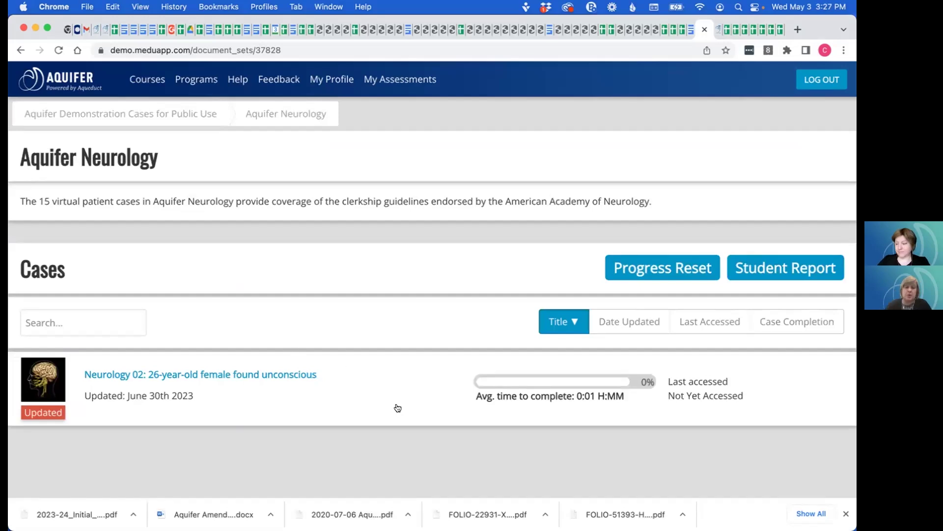
pyautogui.click(297, 374)
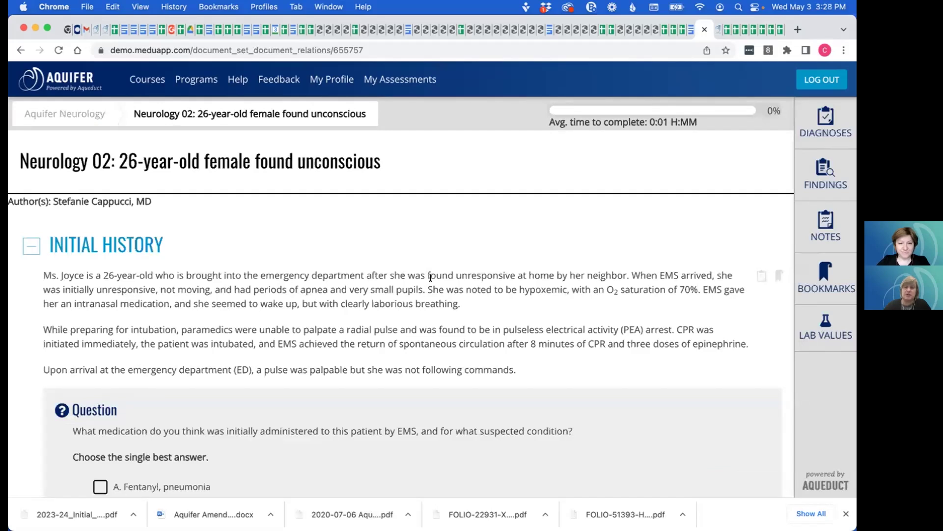
# Step: Answer the first Neurology 02 question with option A, Fentanyl, and submit it
pyautogui.scroll(-3, 430, 276)
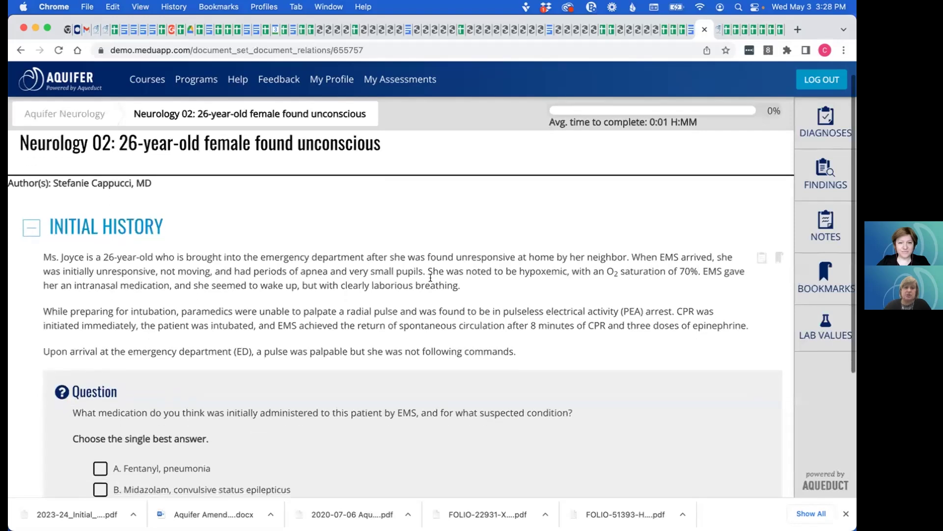
pyautogui.scroll(-1, 431, 280)
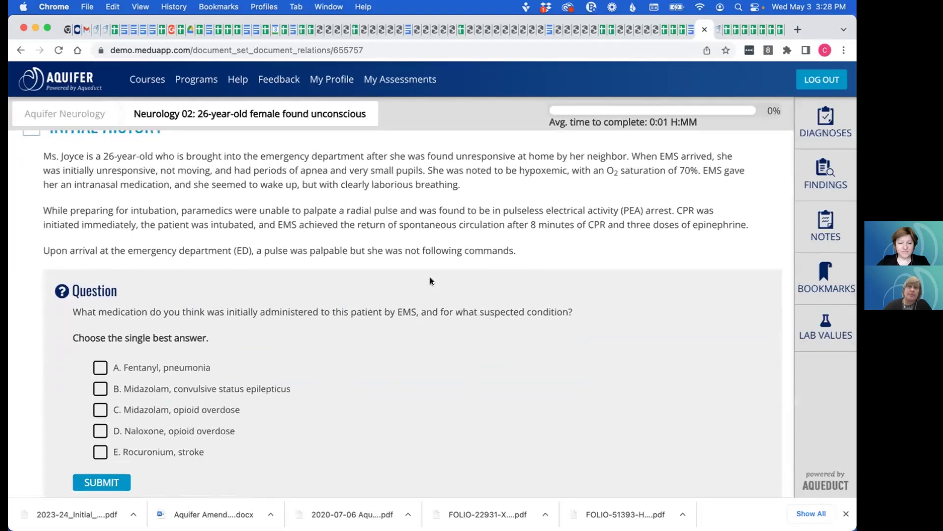
pyautogui.scroll(-1, 430, 281)
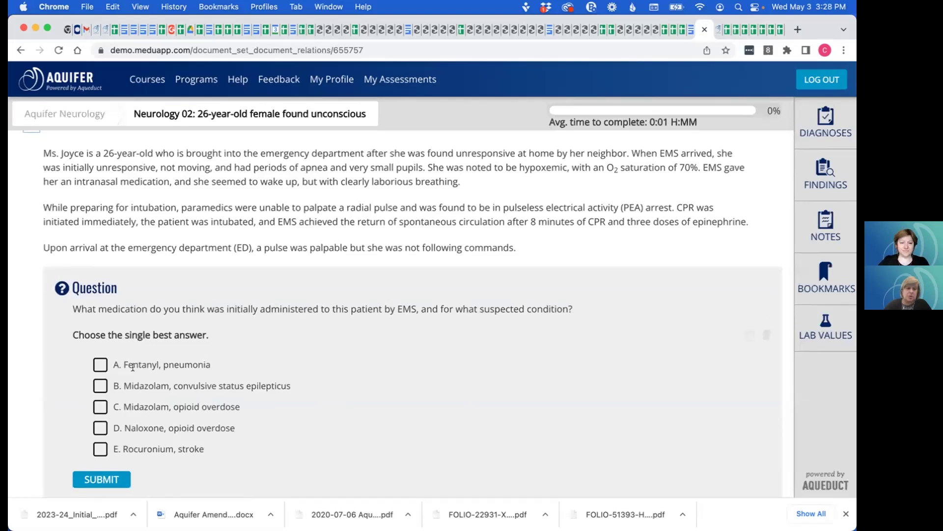
pyautogui.click(100, 365)
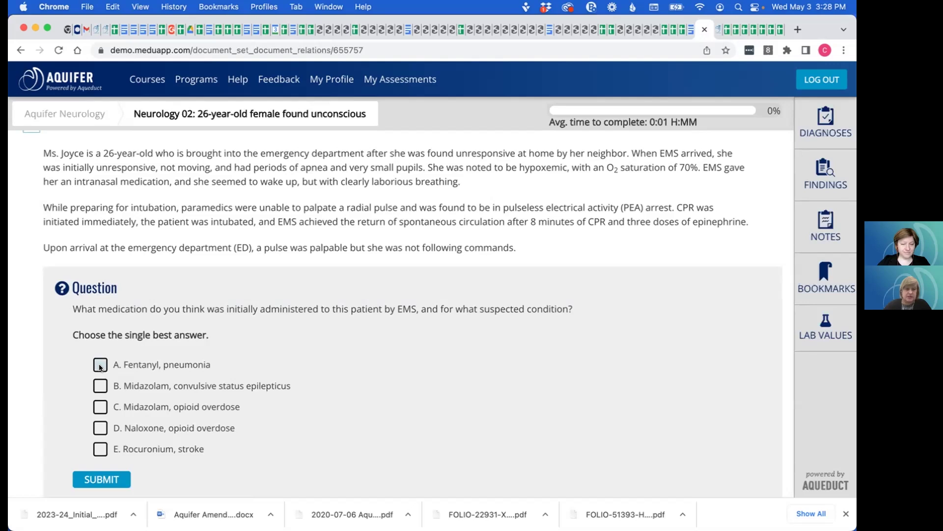
pyautogui.click(93, 479)
# Step: Read the Answer Comment showing D is correct, then scroll back up
pyautogui.scroll(-5, 261, 396)
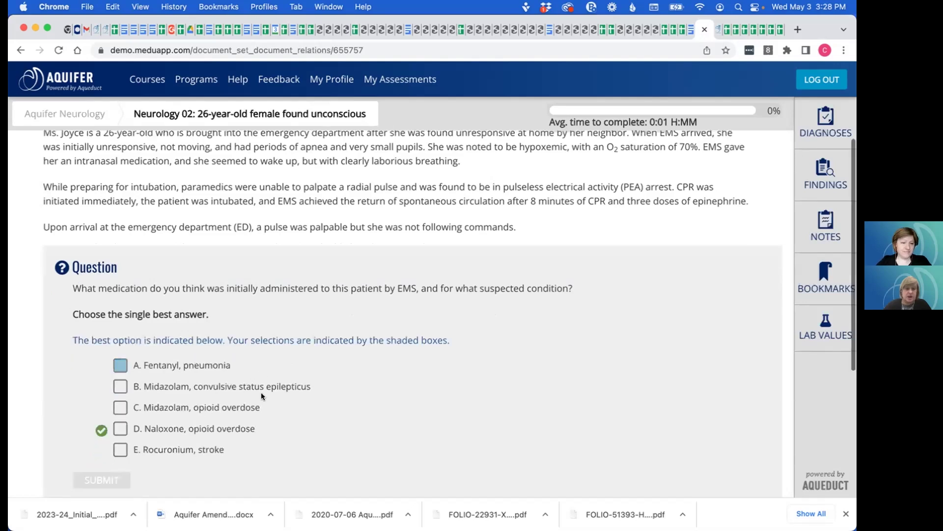
pyautogui.scroll(-1, 245, 364)
pyautogui.scroll(-5, 204, 370)
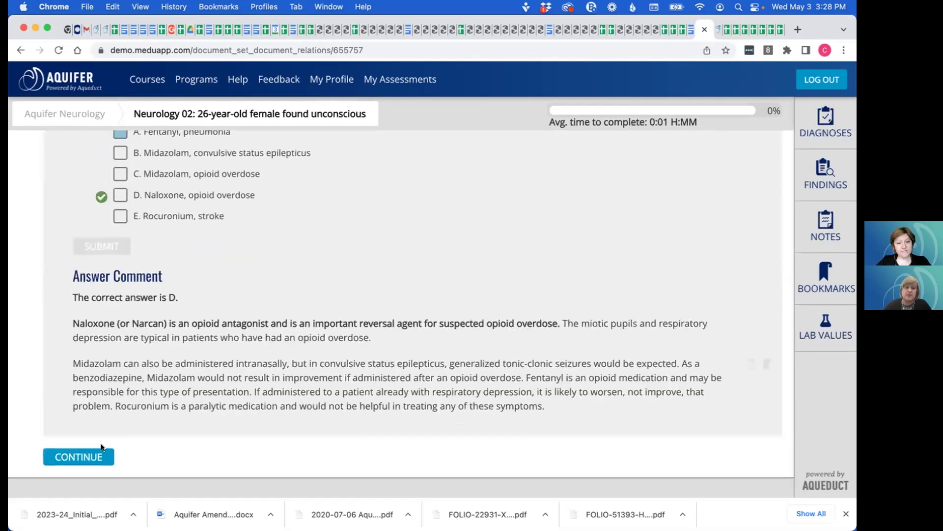
pyautogui.scroll(1, 237, 333)
pyautogui.scroll(15, 237, 334)
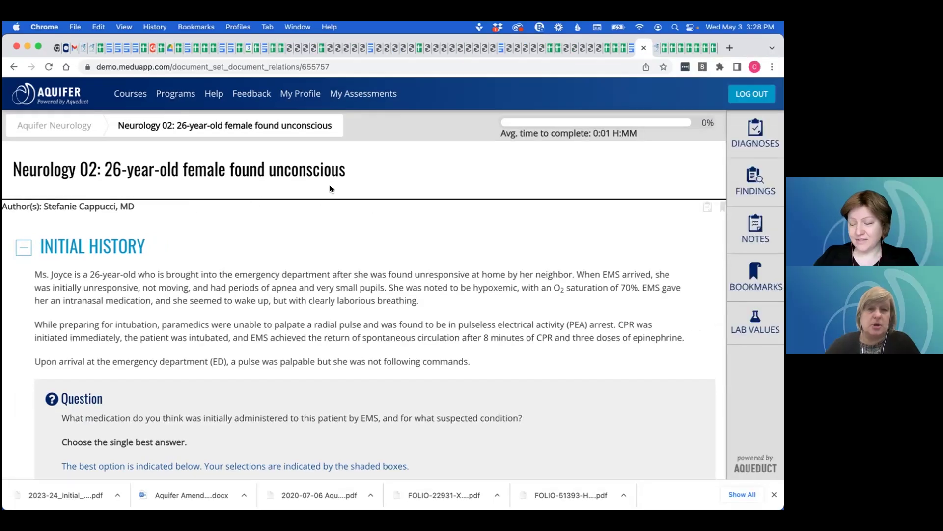
# Step: Return to the demo account's Courses list using the Aquifer logo
pyautogui.click(28, 102)
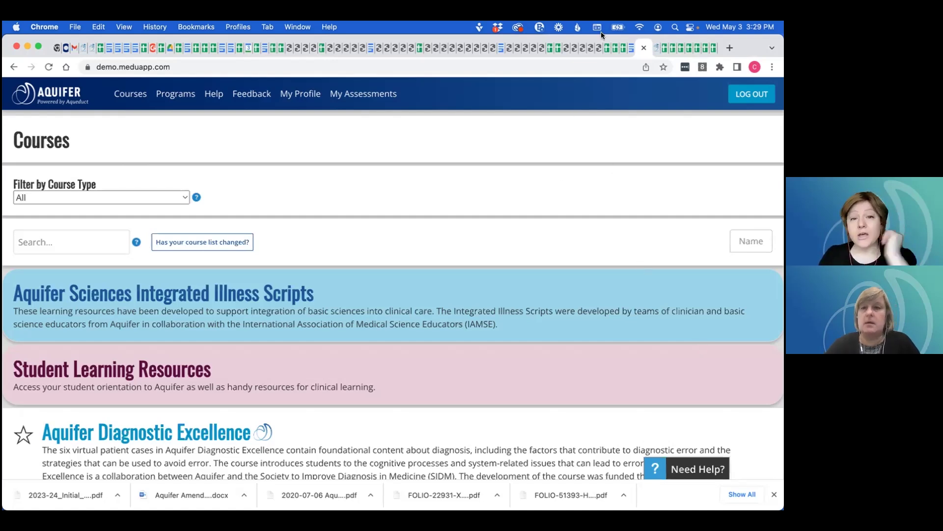
# Step: On aquifer.org, open the Courses page and scroll down to the partner and Free Skills Modules courses
pyautogui.click(656, 43)
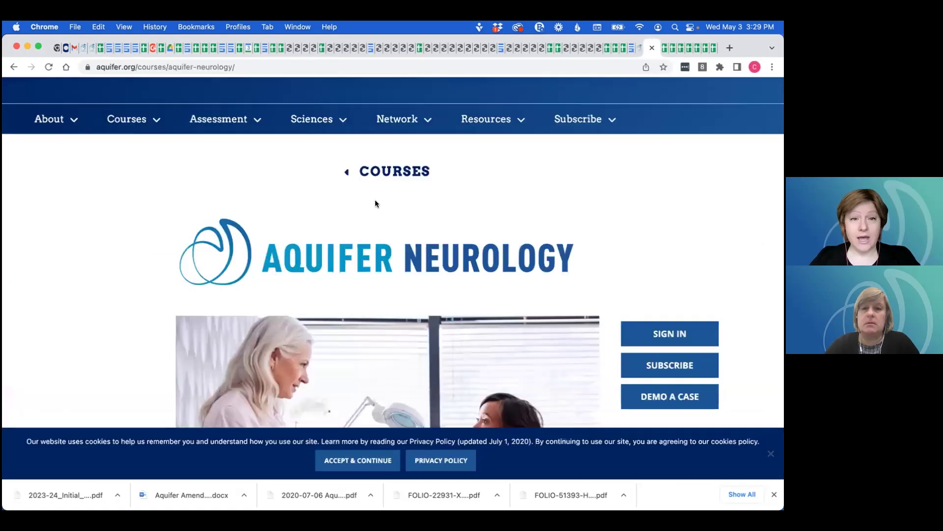
pyautogui.click(131, 127)
pyautogui.moveTo(398, 202)
pyautogui.scroll(-5, 748, 410)
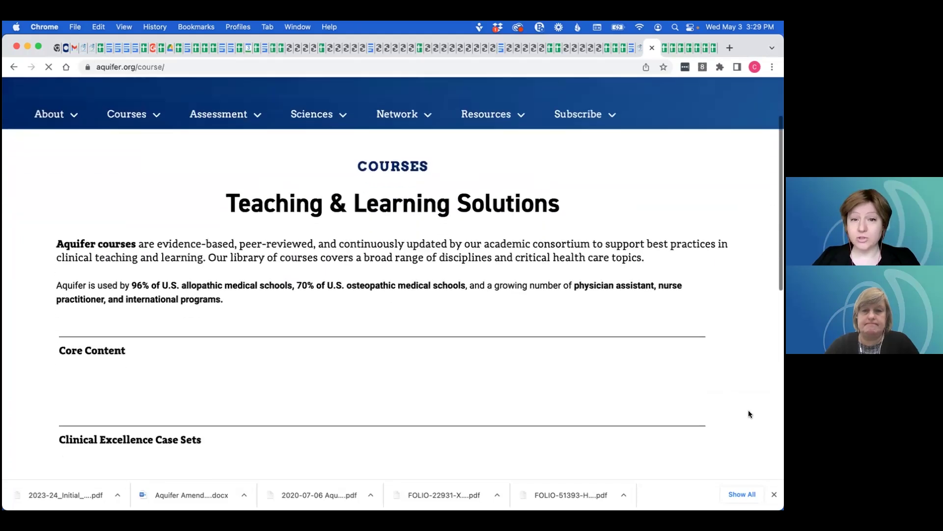
pyautogui.scroll(-1, 748, 410)
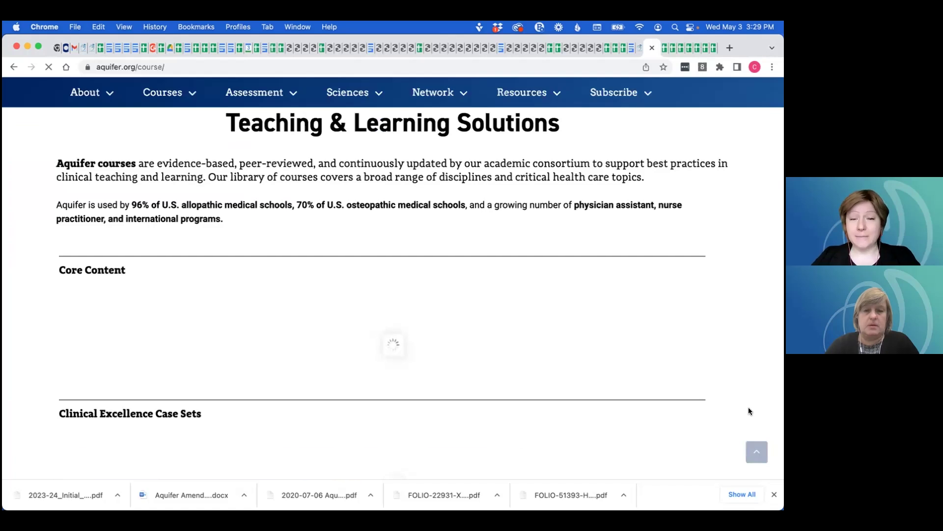
pyautogui.scroll(-3, 747, 411)
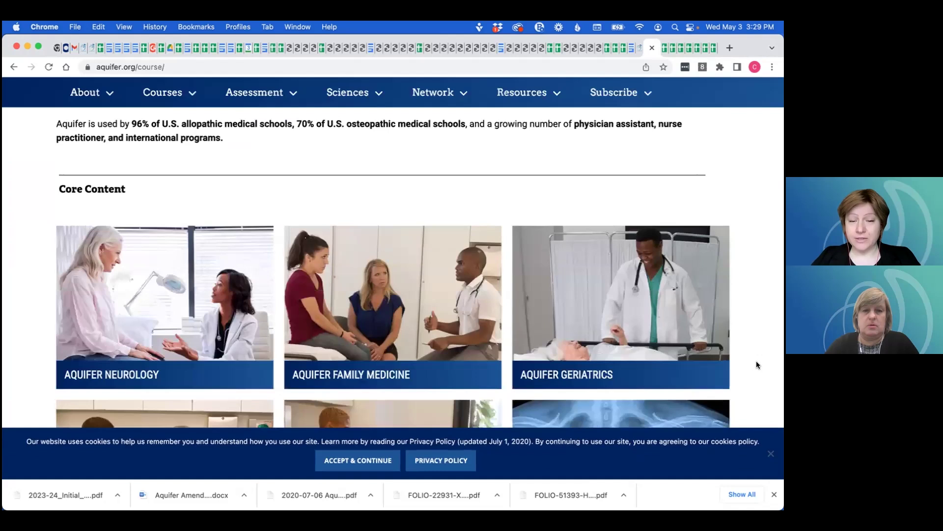
pyautogui.scroll(-1, 756, 364)
pyautogui.scroll(-4, 756, 362)
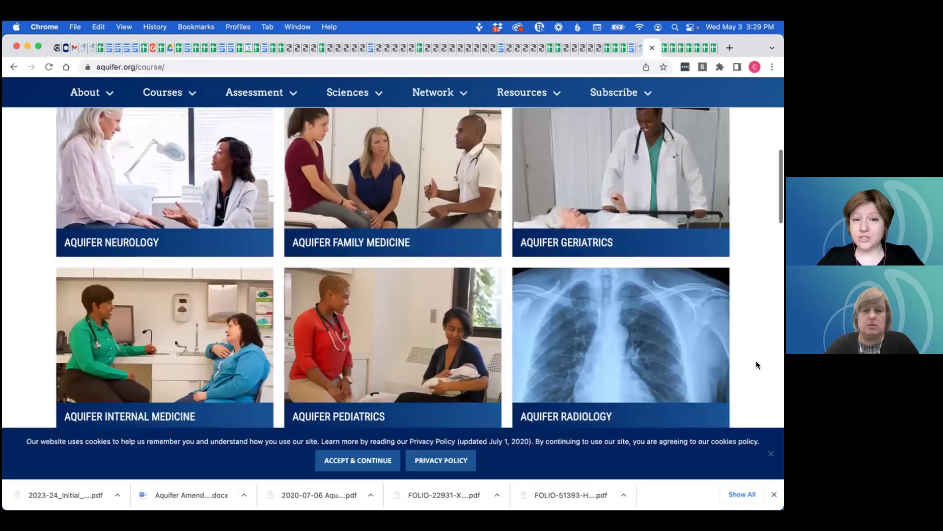
pyautogui.scroll(-6, 757, 364)
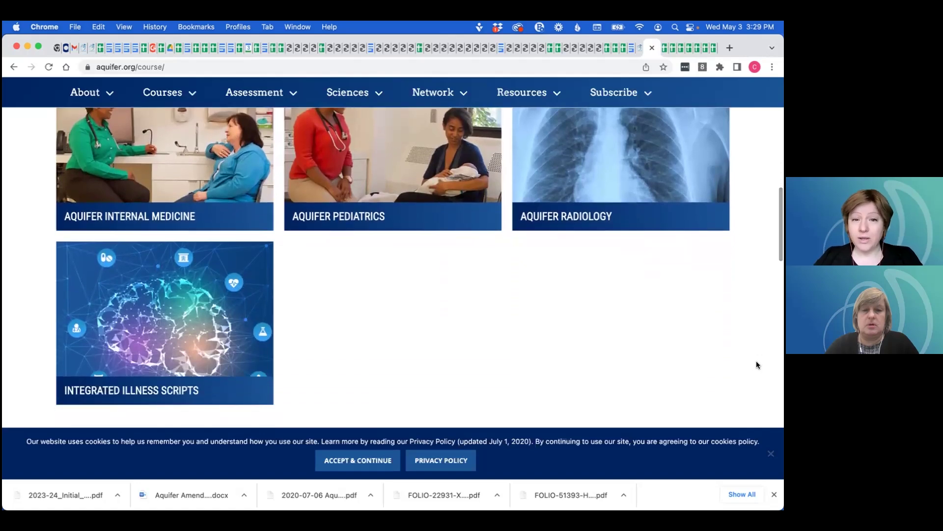
pyautogui.scroll(-4, 756, 364)
pyautogui.scroll(-10, 756, 364)
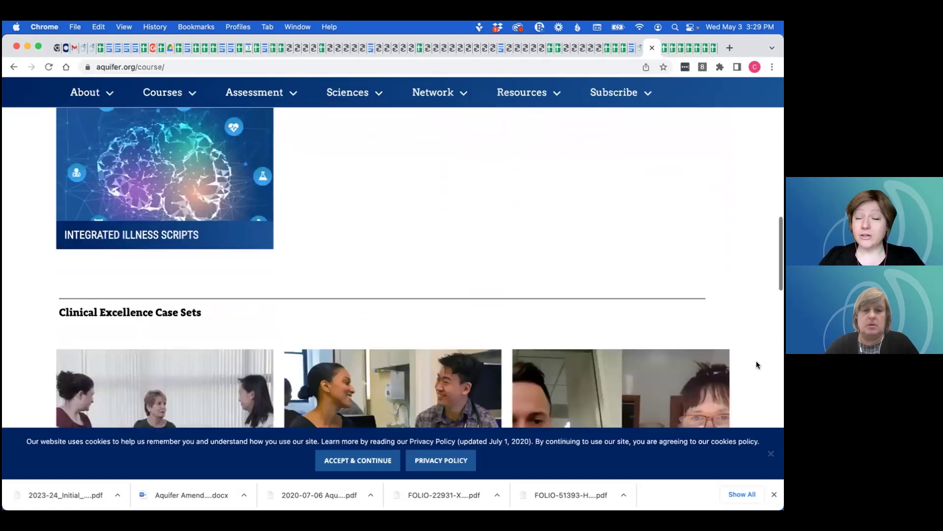
pyautogui.scroll(-2, 757, 364)
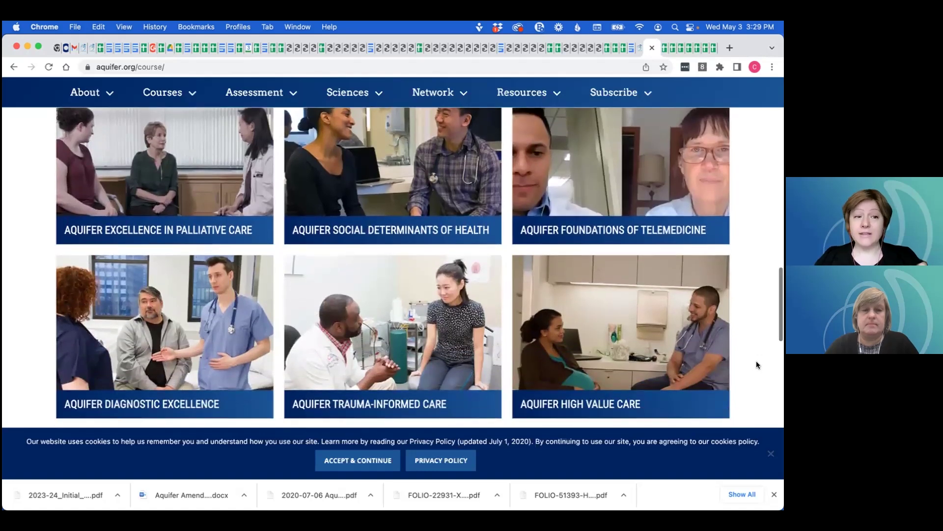
pyautogui.scroll(-3, 757, 365)
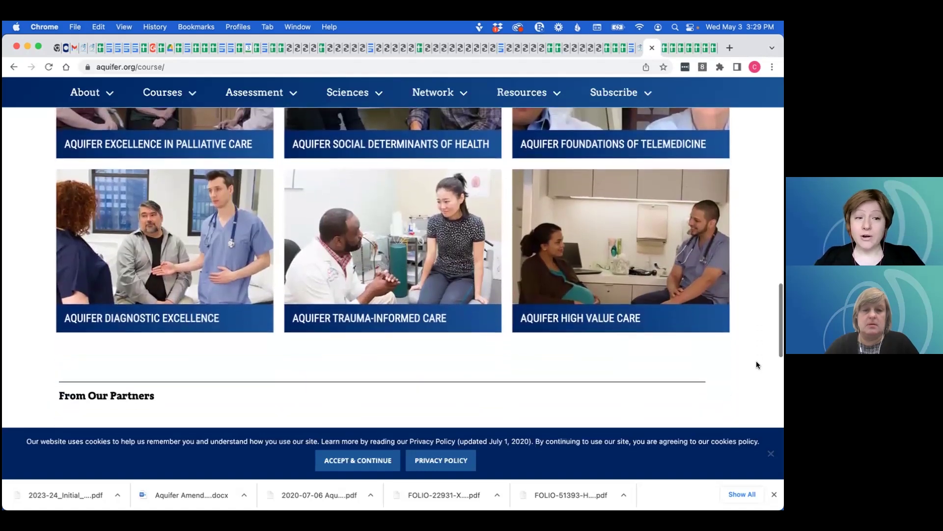
pyautogui.scroll(-9, 757, 364)
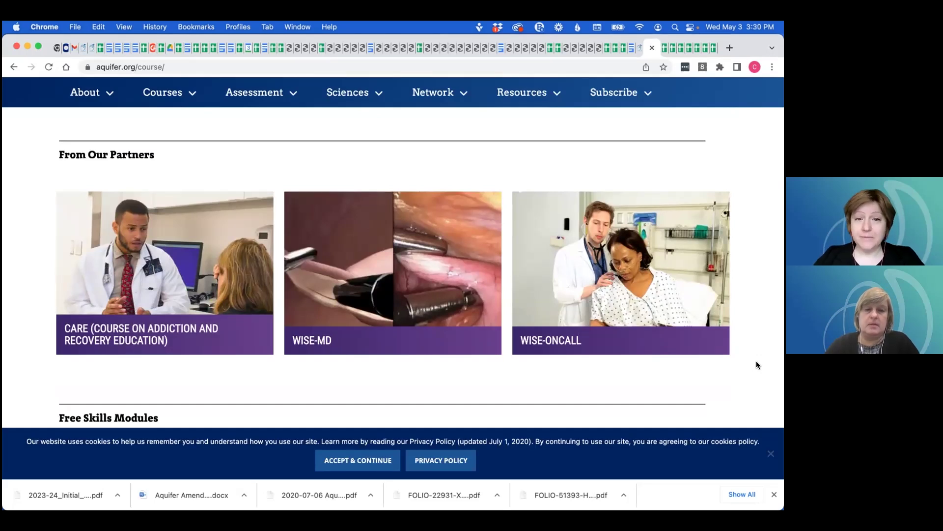
pyautogui.scroll(-1, 757, 362)
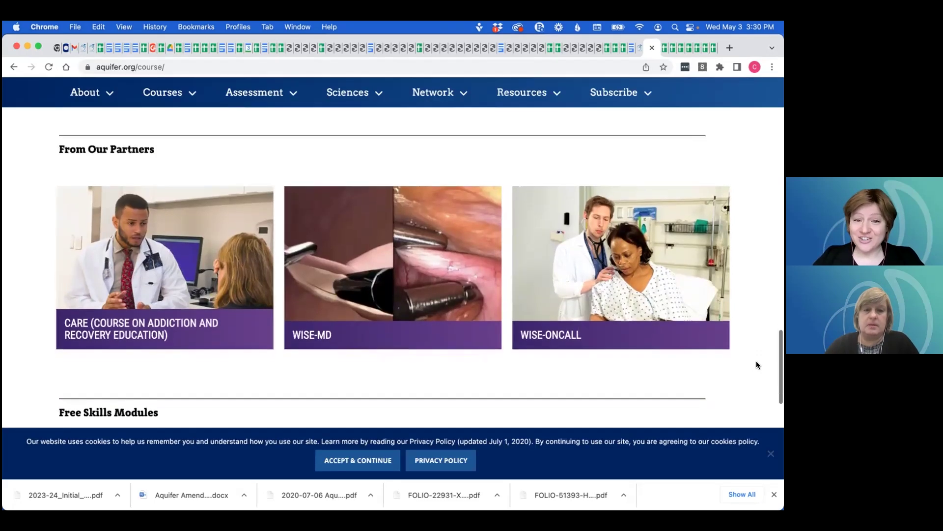
pyautogui.scroll(-5, 757, 365)
# Step: Scroll back to the top of the catalogue and return to the demo.meduapp.com Courses page
pyautogui.scroll(1, 757, 365)
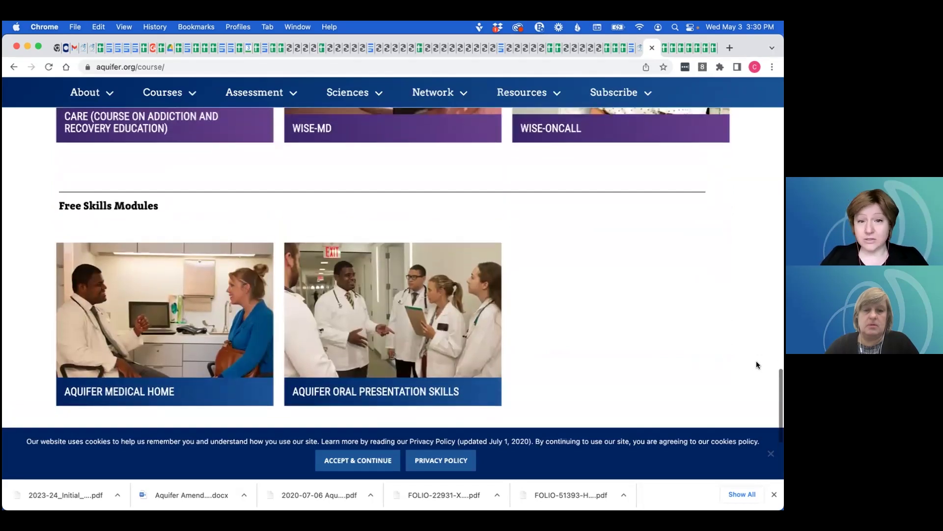
pyautogui.scroll(4, 757, 364)
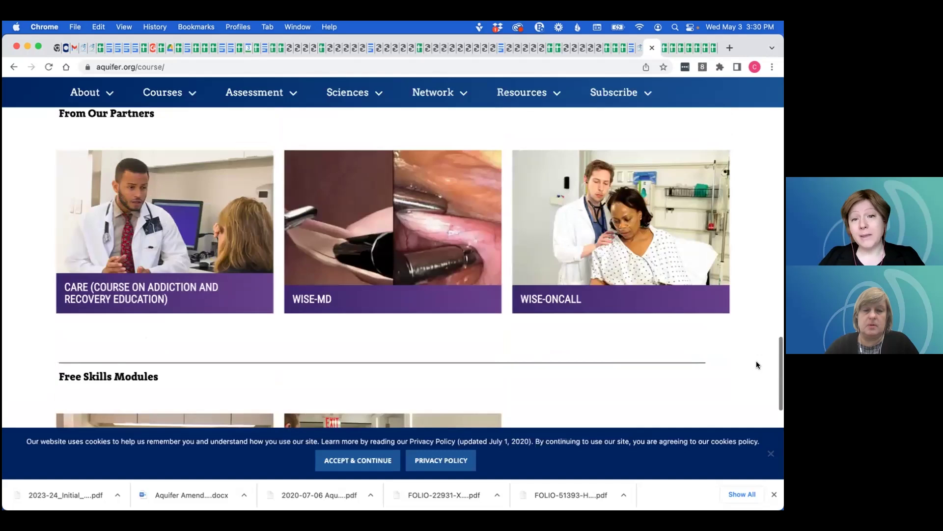
pyautogui.scroll(1, 756, 365)
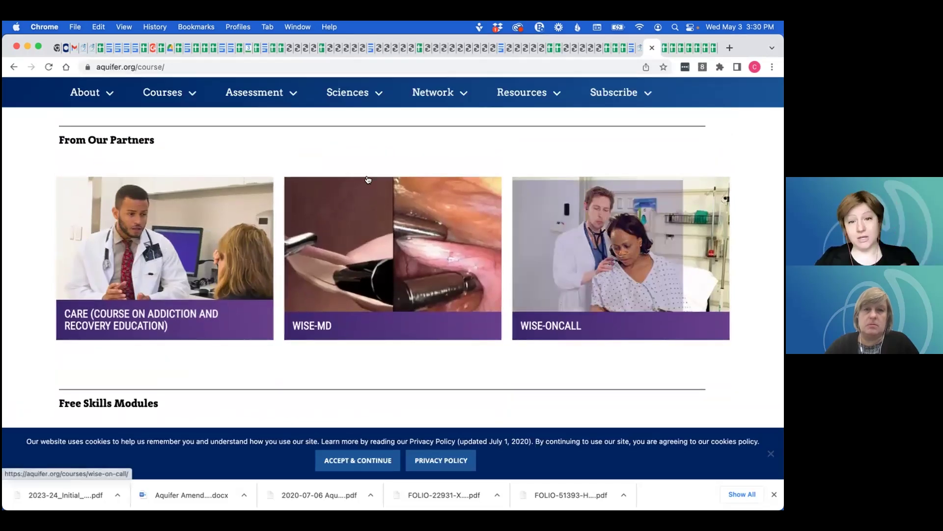
pyautogui.scroll(1, 190, 119)
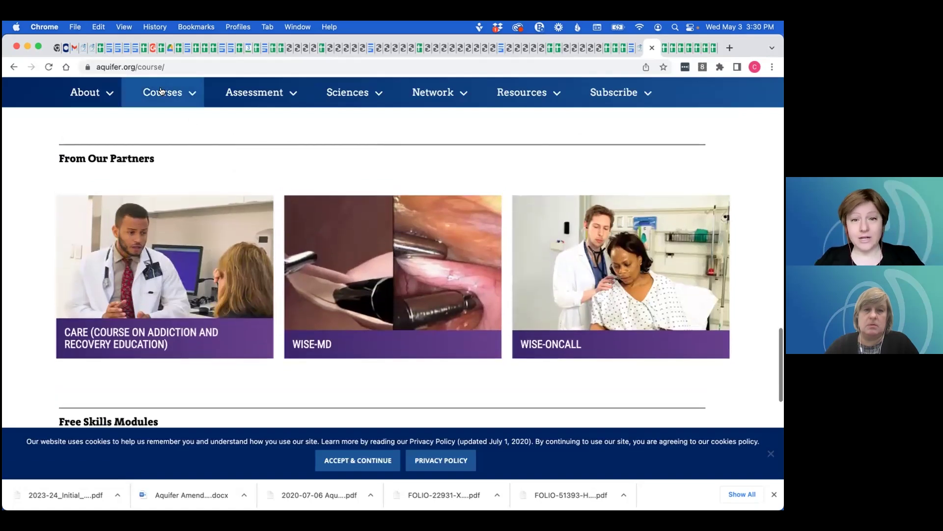
pyautogui.moveTo(161, 91)
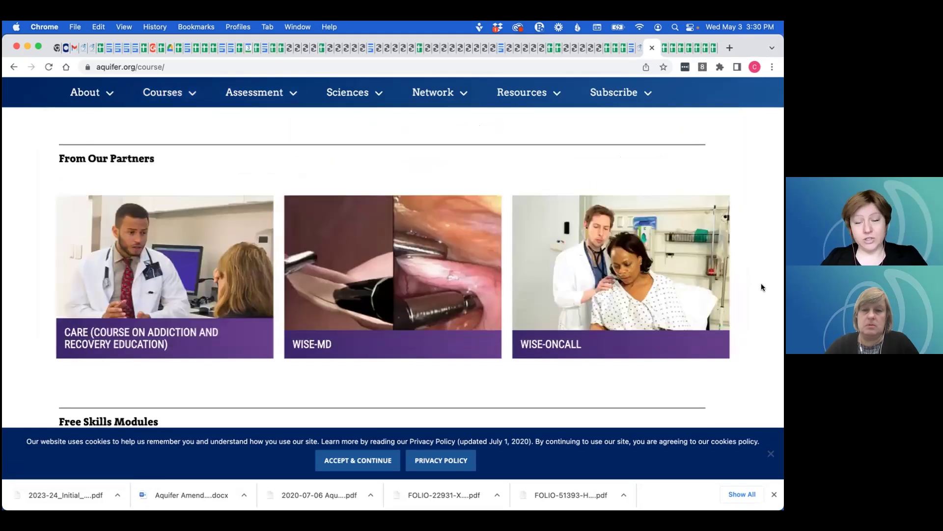
pyautogui.scroll(10, 762, 283)
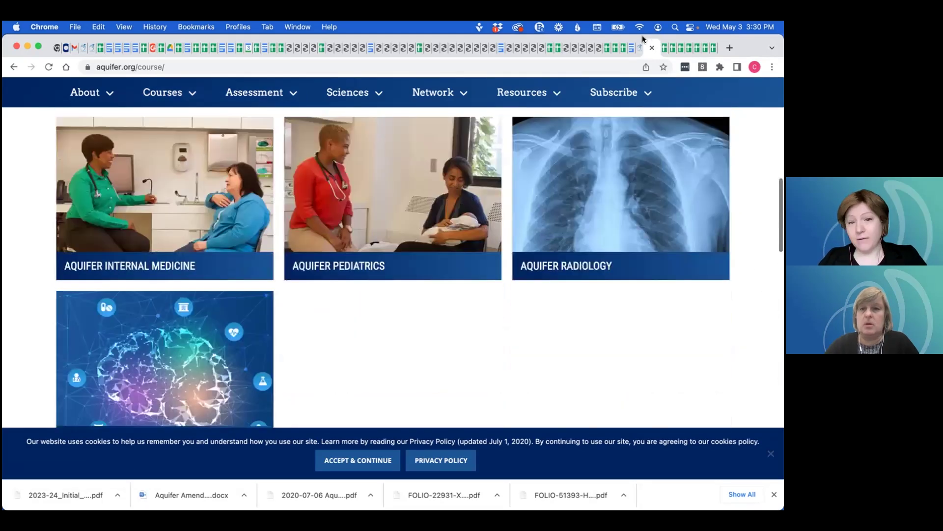
pyautogui.click(640, 47)
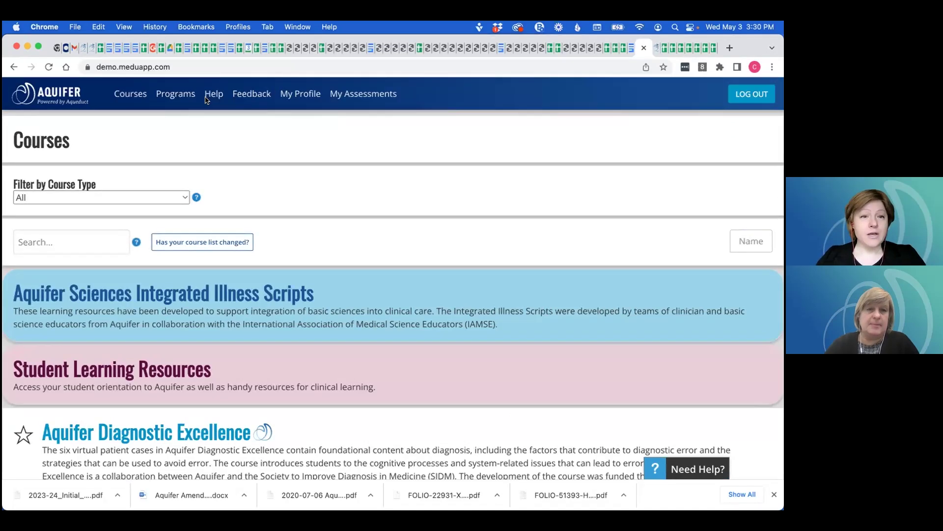
# Step: Open the Sample University program from the Programs list
pyautogui.click(167, 97)
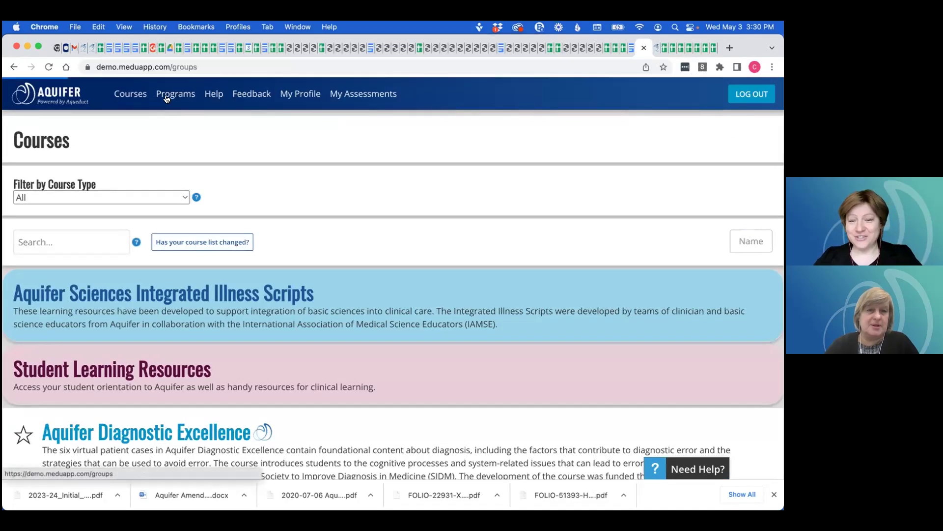
pyautogui.scroll(-5, 145, 224)
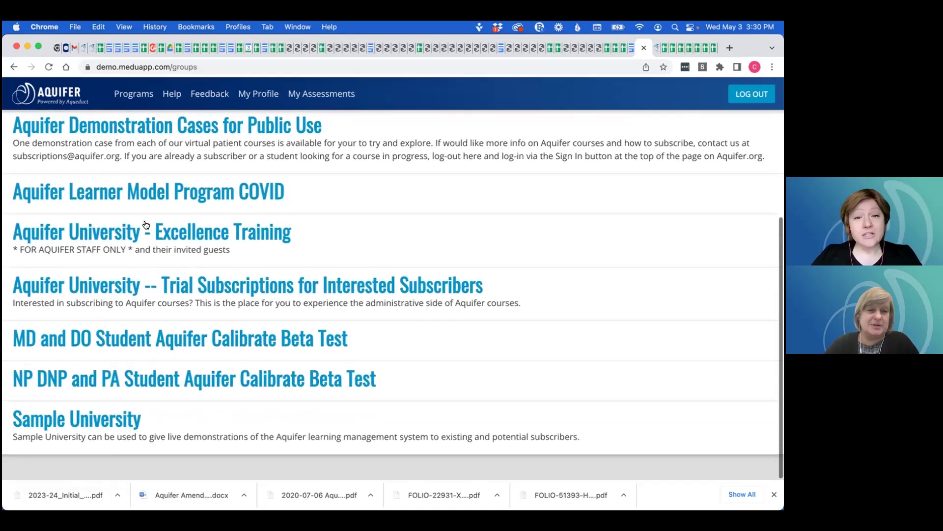
pyautogui.click(79, 421)
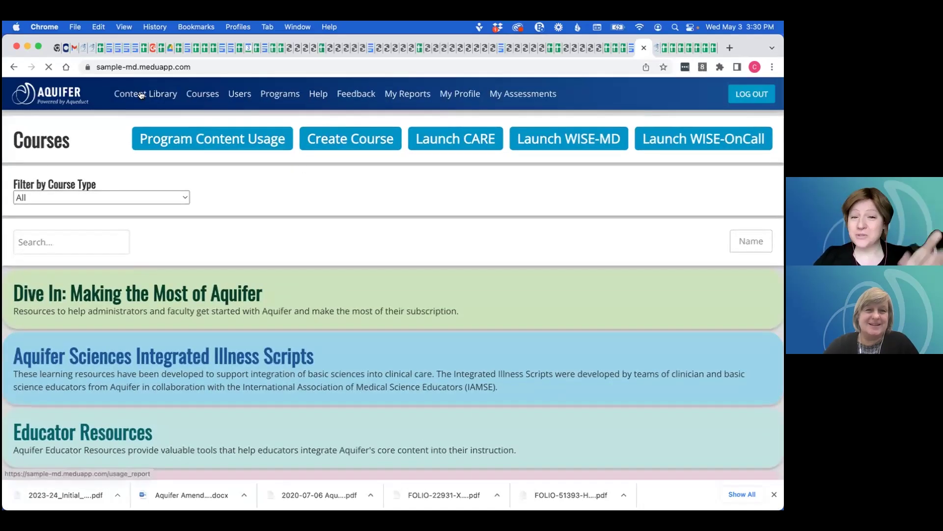
# Step: Open the Content Library and close the Enter to Win survey popup
pyautogui.click(141, 95)
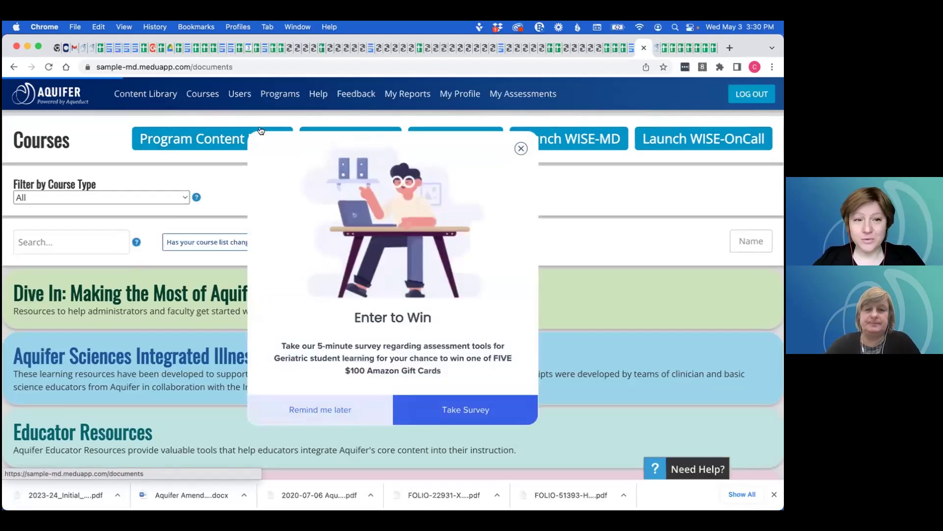
pyautogui.click(522, 150)
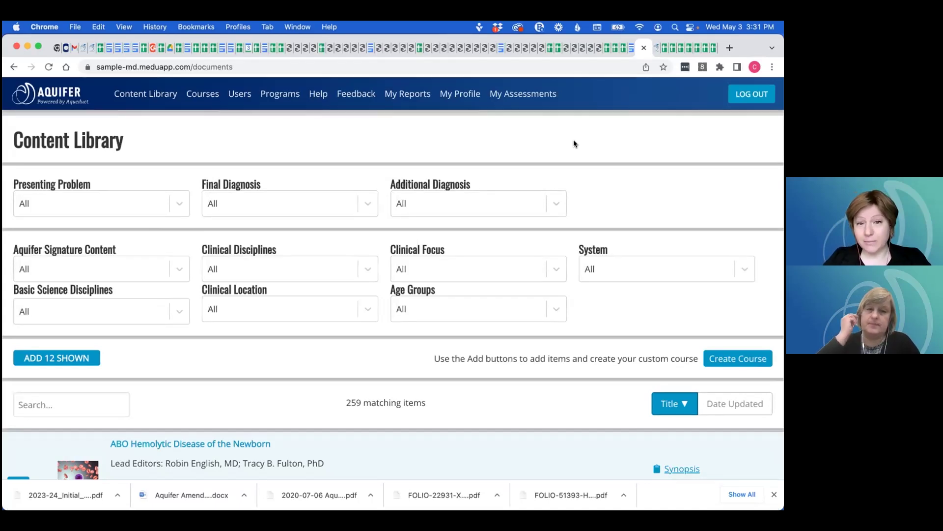
# Step: Show the Presenting Problem filter and the search field, then scroll through the 259 library items
pyautogui.click(178, 206)
pyautogui.click(178, 206)
pyautogui.click(94, 399)
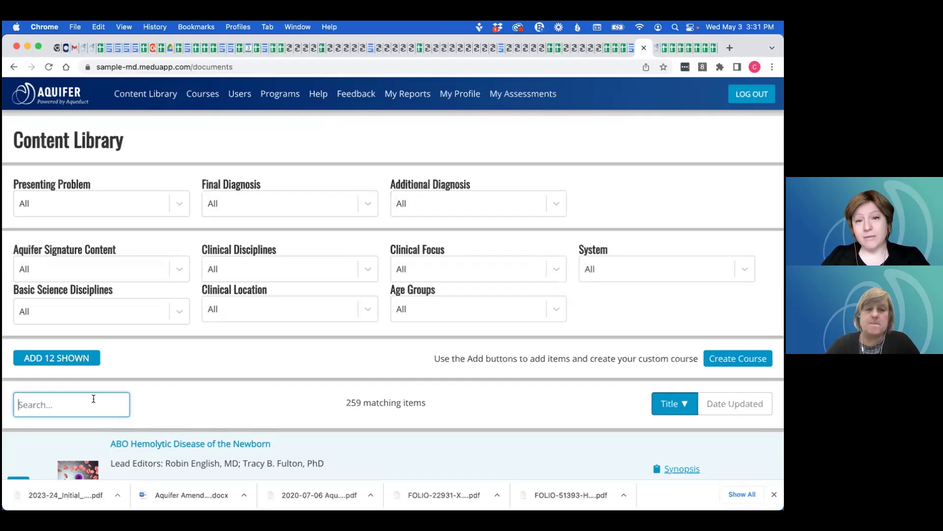
pyautogui.click(170, 358)
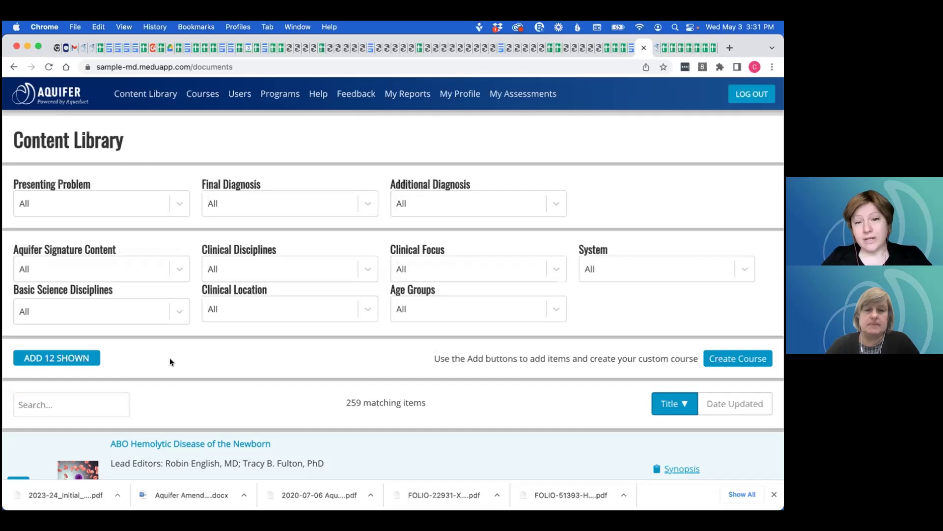
pyautogui.scroll(-5, 609, 378)
pyautogui.scroll(-1, 612, 382)
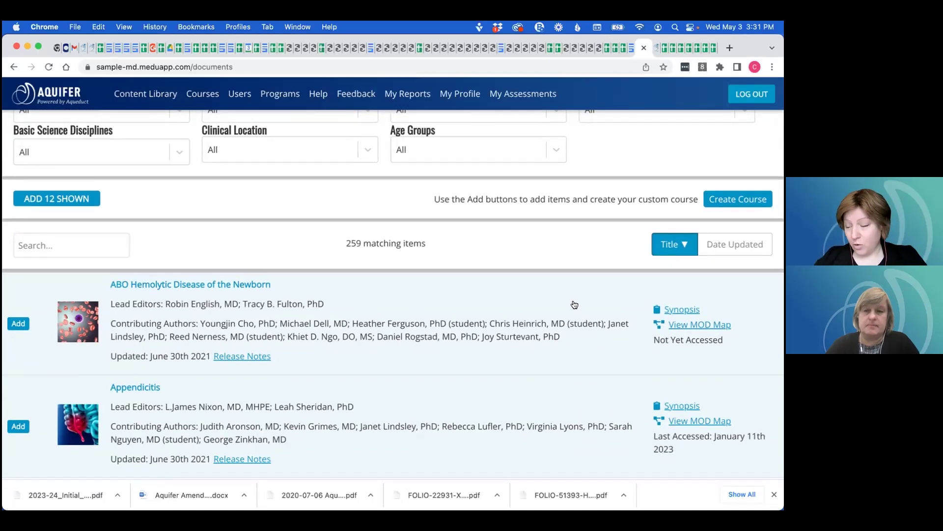
pyautogui.scroll(1, 574, 304)
pyautogui.scroll(5, 574, 305)
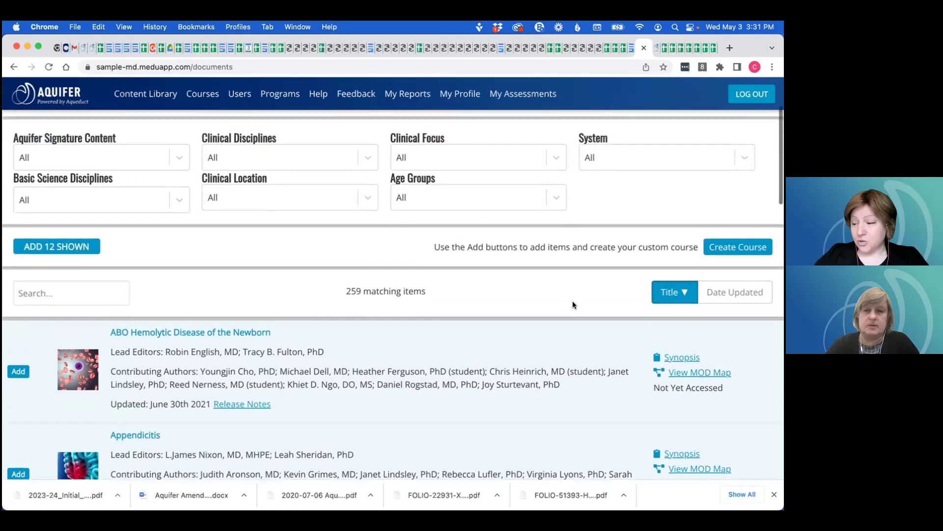
pyautogui.scroll(1, 573, 305)
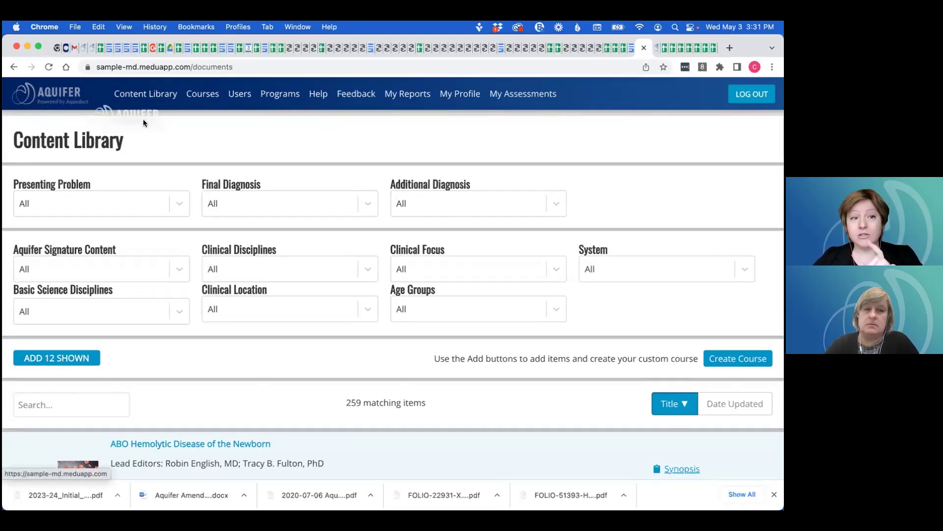
# Step: Filter the Content Library by Clinical Disciplines to Psychiatry
pyautogui.click(373, 265)
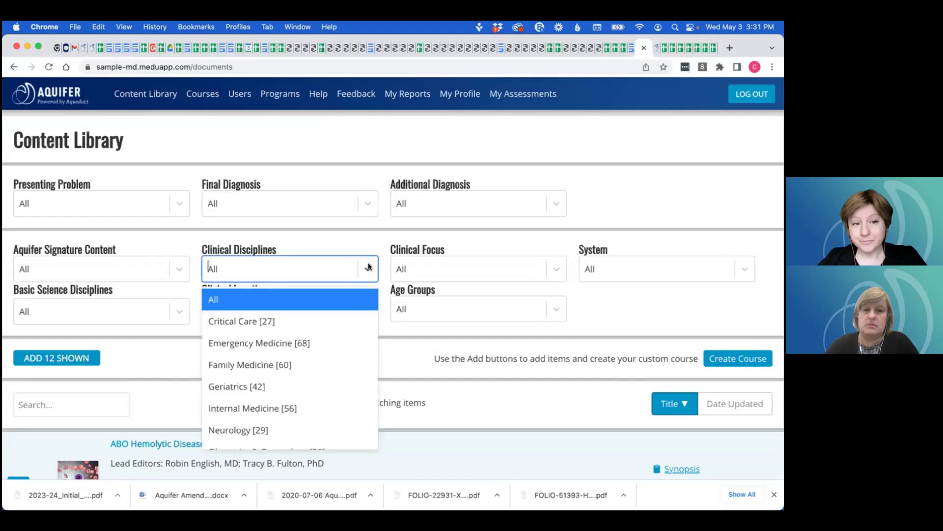
pyautogui.scroll(-3, 335, 351)
pyautogui.scroll(-5, 334, 356)
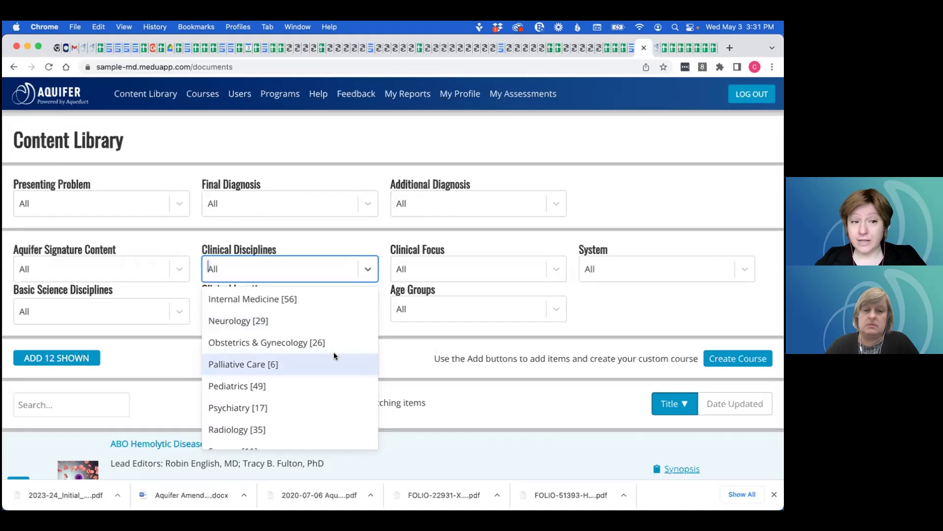
pyautogui.scroll(-1, 334, 353)
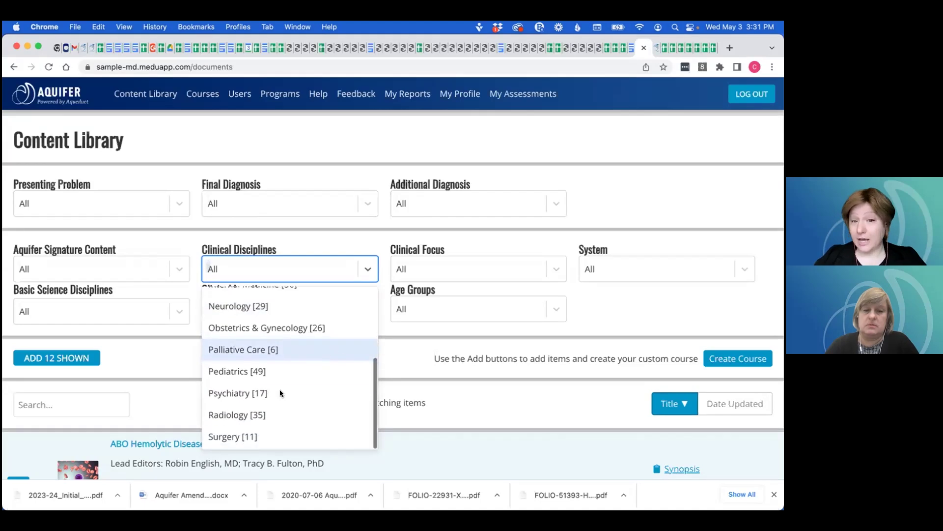
pyautogui.click(244, 393)
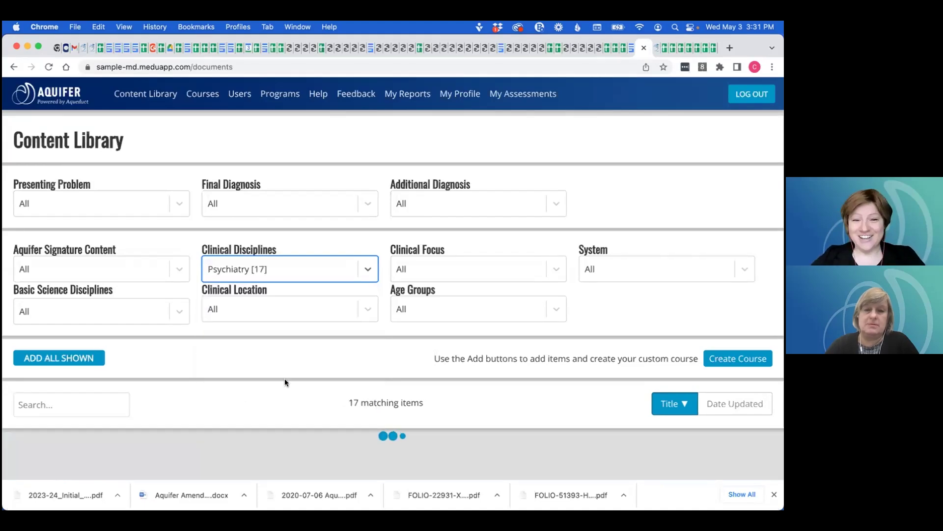
# Step: Scroll through the 17 Psychiatry results and reopen the Clinical Disciplines dropdown
pyautogui.scroll(-5, 476, 354)
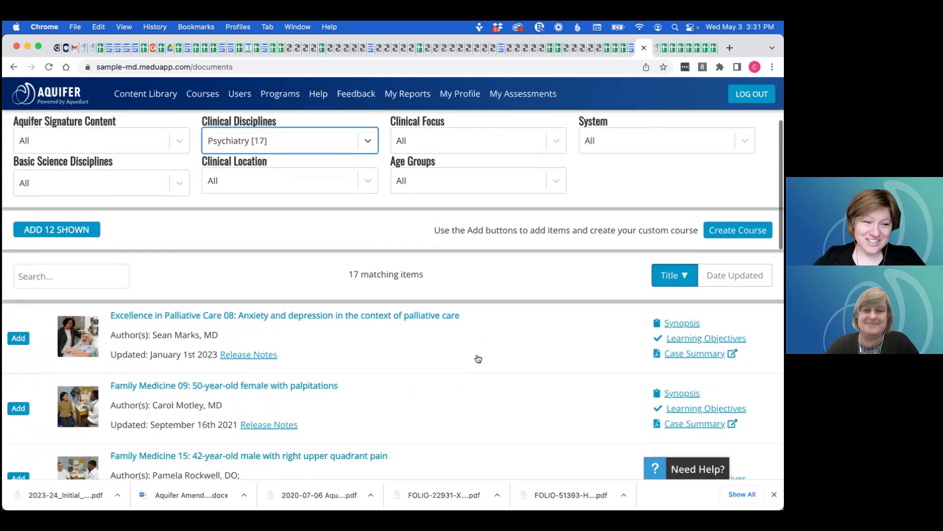
pyautogui.scroll(-1, 478, 359)
pyautogui.scroll(-10, 478, 359)
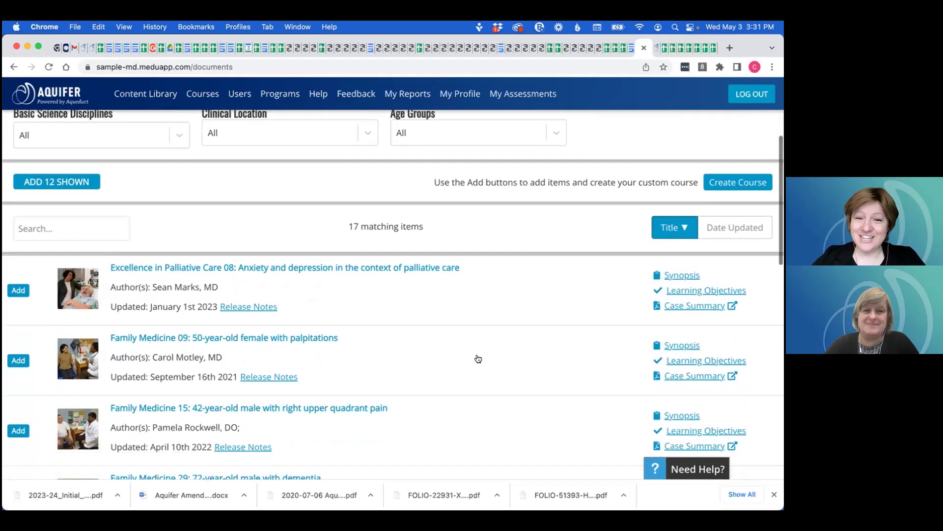
pyautogui.scroll(-9, 478, 359)
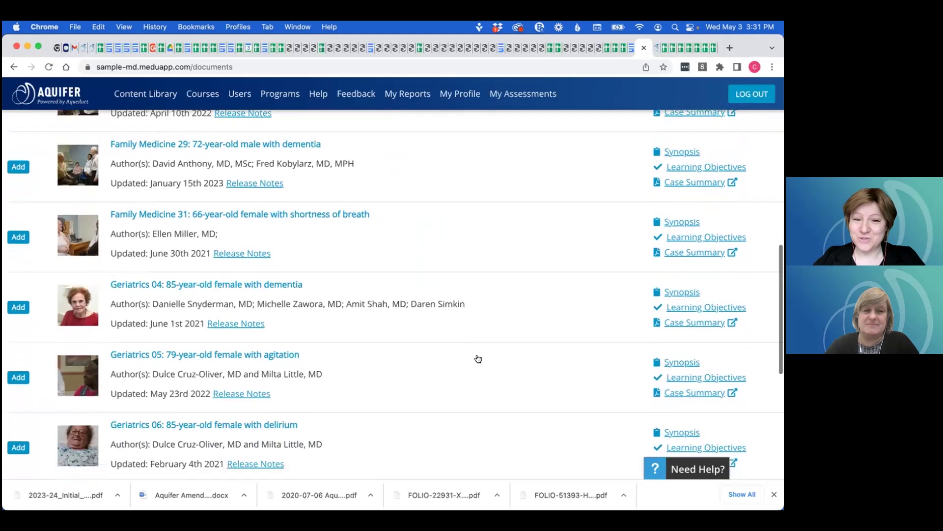
pyautogui.scroll(-12, 478, 358)
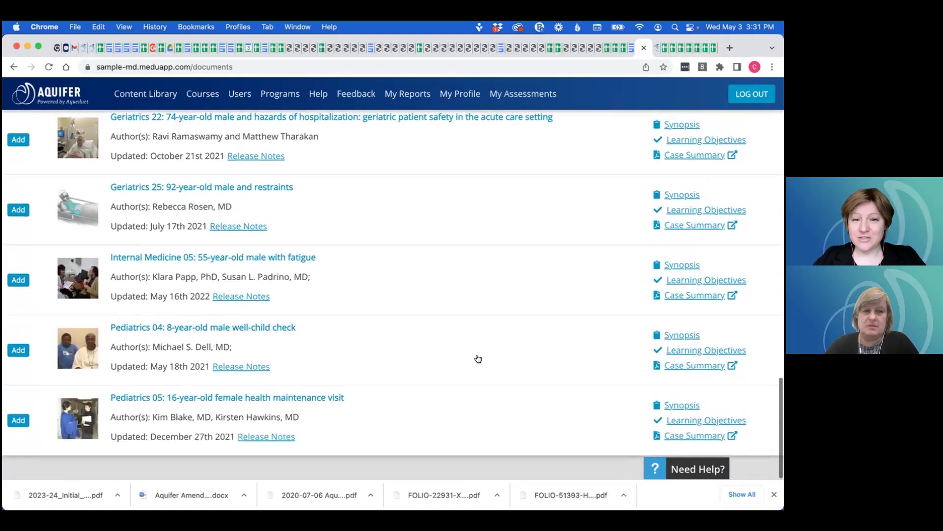
pyautogui.scroll(14, 478, 358)
pyautogui.scroll(15, 478, 359)
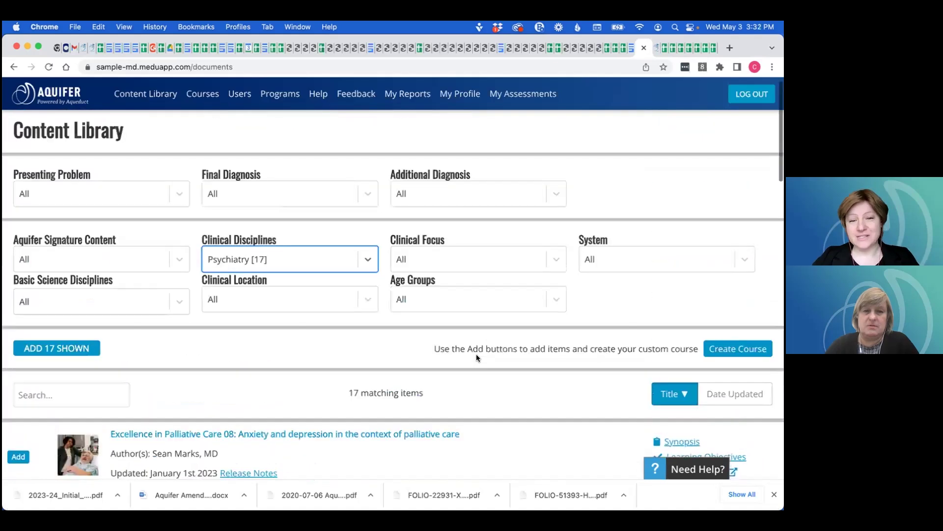
pyautogui.click(368, 270)
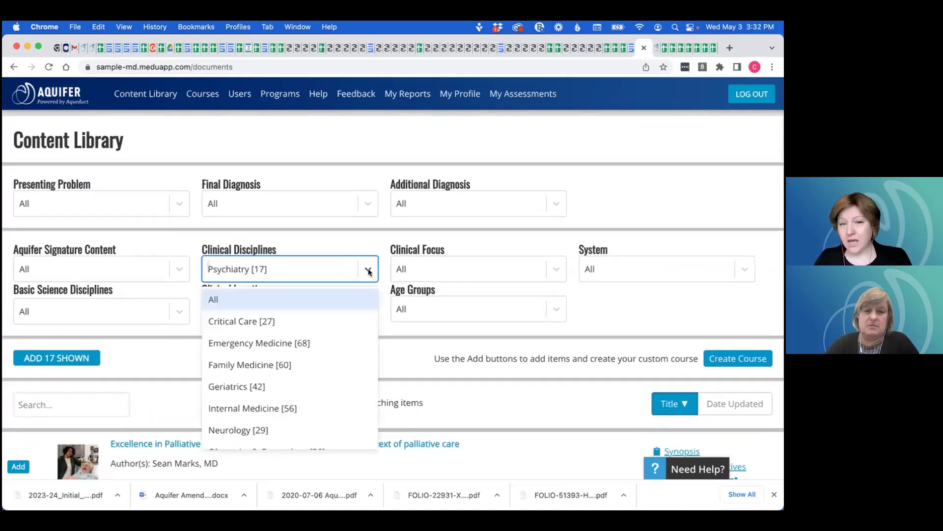
# Step: Set Clinical Disciplines back to All so all 259 items show
pyautogui.scroll(-3, 311, 342)
pyautogui.scroll(3, 311, 339)
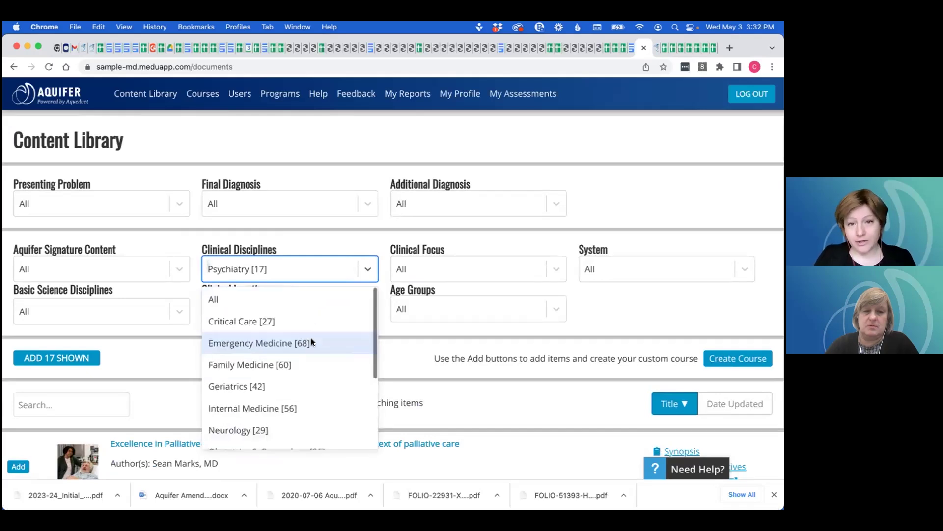
pyautogui.click(226, 301)
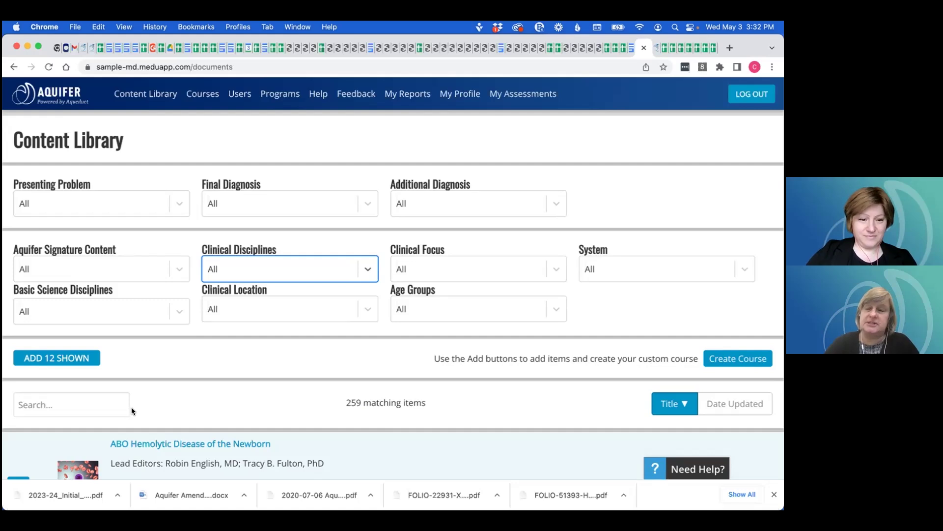
# Step: Scroll the full library, then return to the Sample University Courses page via the Aquifer logo
pyautogui.scroll(-1, 261, 376)
pyautogui.scroll(-15, 261, 375)
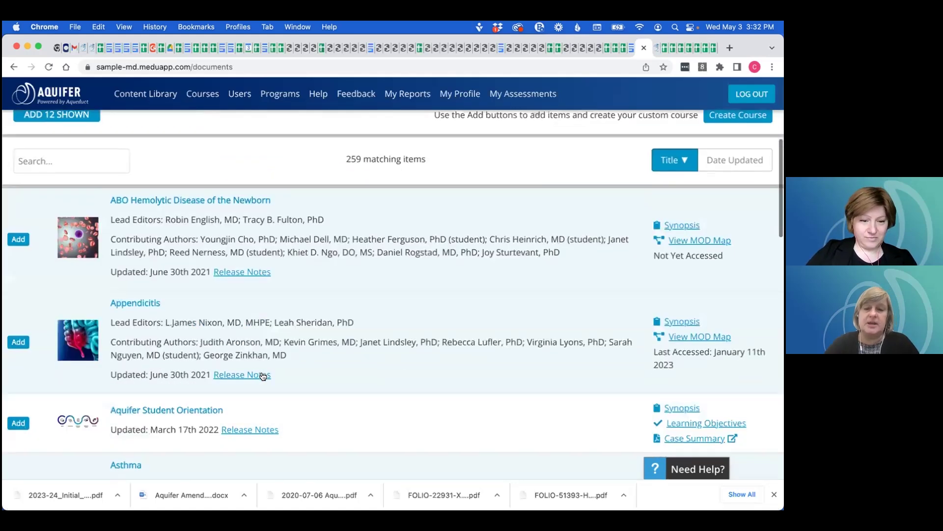
pyautogui.scroll(6, 262, 376)
pyautogui.scroll(4, 262, 376)
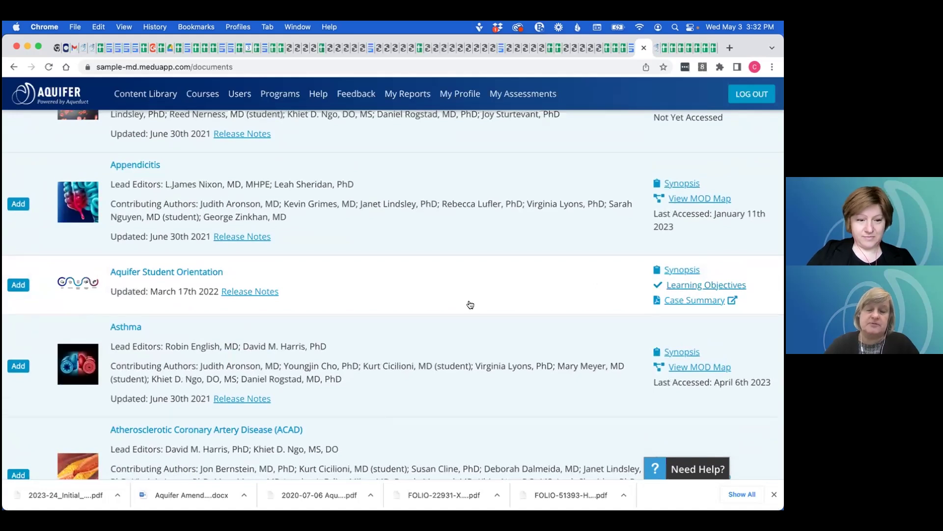
pyautogui.scroll(10, 470, 304)
pyautogui.click(28, 97)
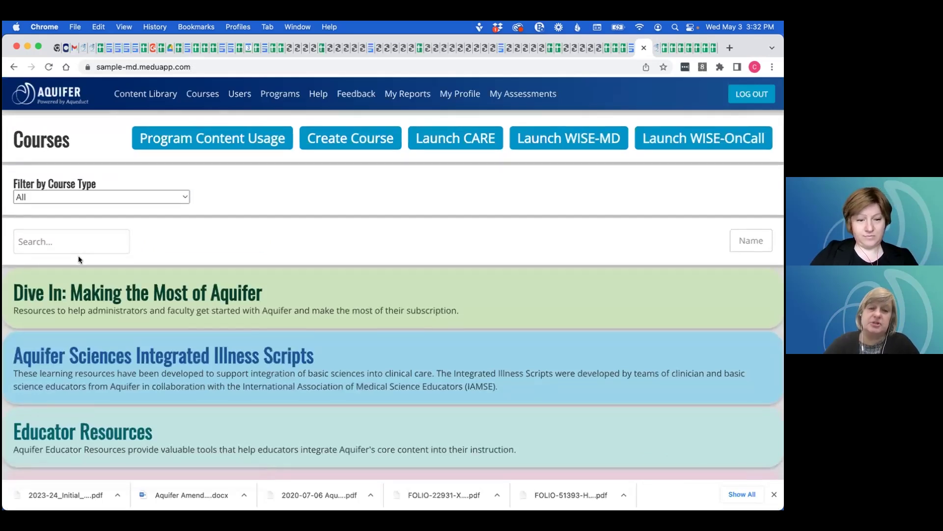
# Step: Open the Educator Resources collection and scroll its sets from Diagnostic Excellence to High Value Care
pyautogui.scroll(-3, 78, 256)
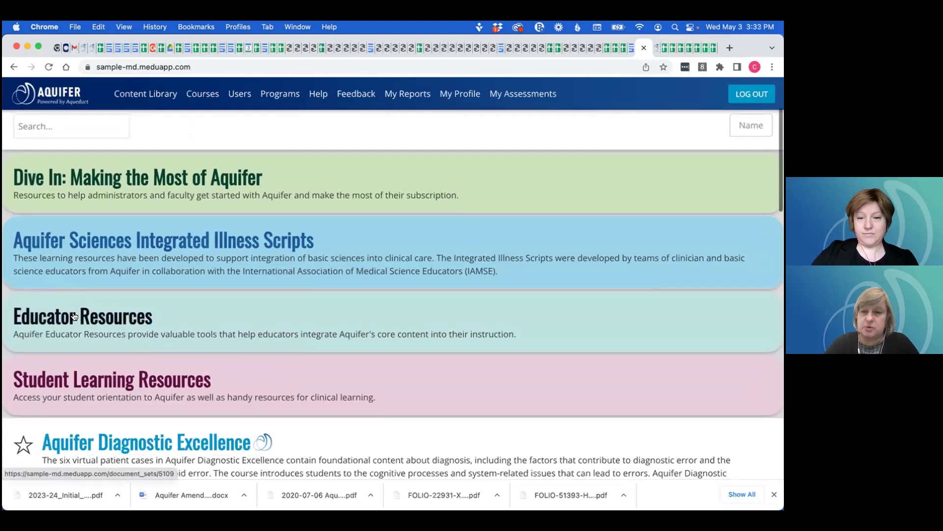
pyautogui.click(74, 316)
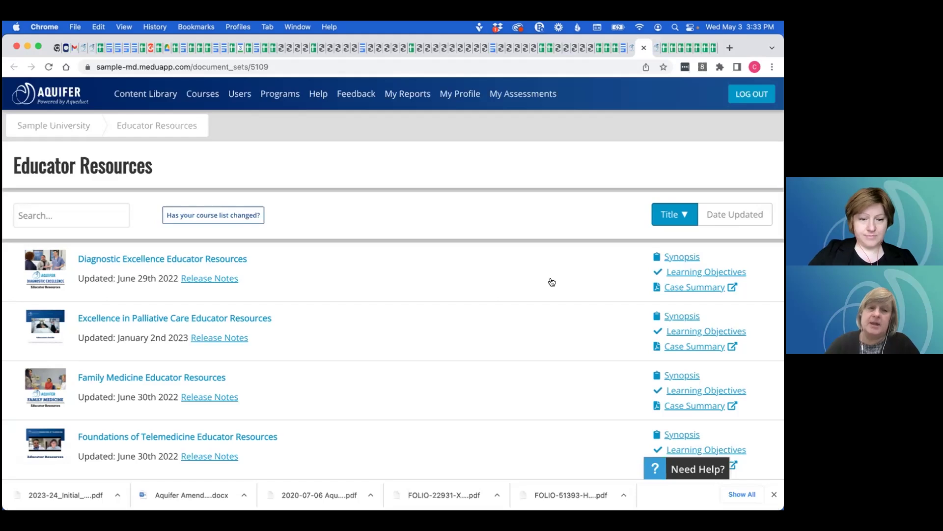
pyautogui.scroll(-1, 552, 282)
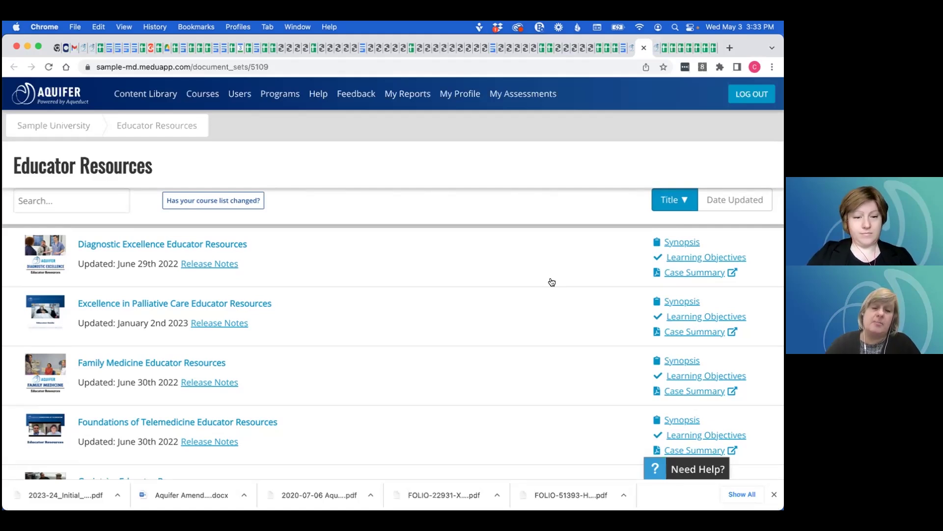
pyautogui.scroll(-1, 551, 281)
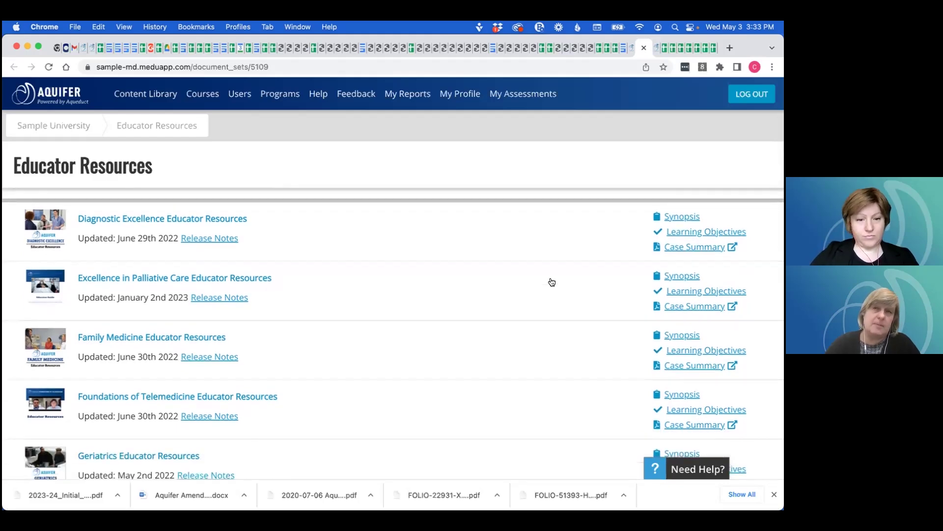
pyautogui.scroll(-3, 552, 282)
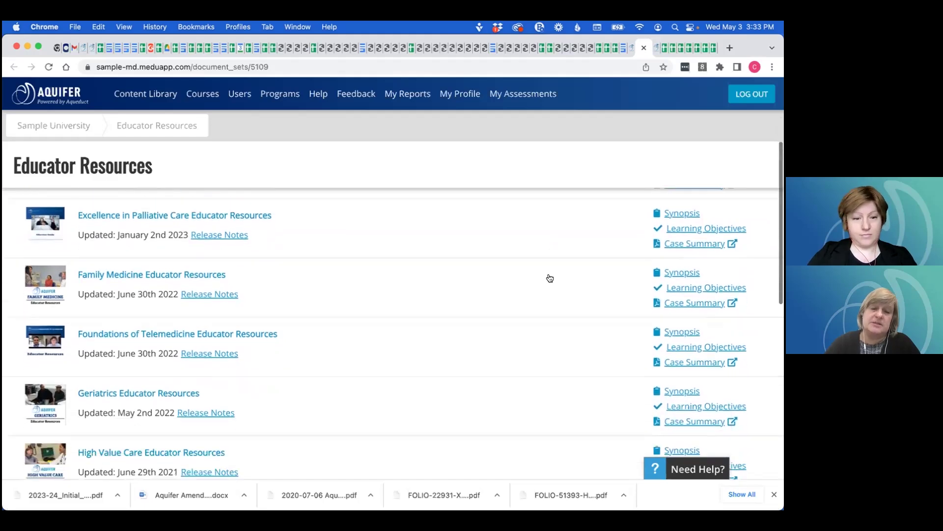
# Step: Review the Geriatrics Educator Resources guide links, then return to the Courses page via the Aquifer logo
pyautogui.click(184, 394)
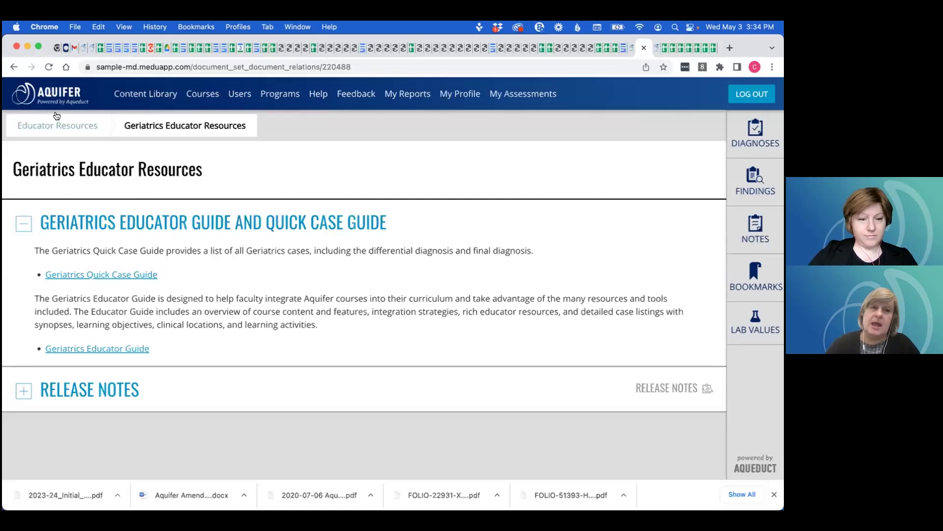
pyautogui.click(49, 99)
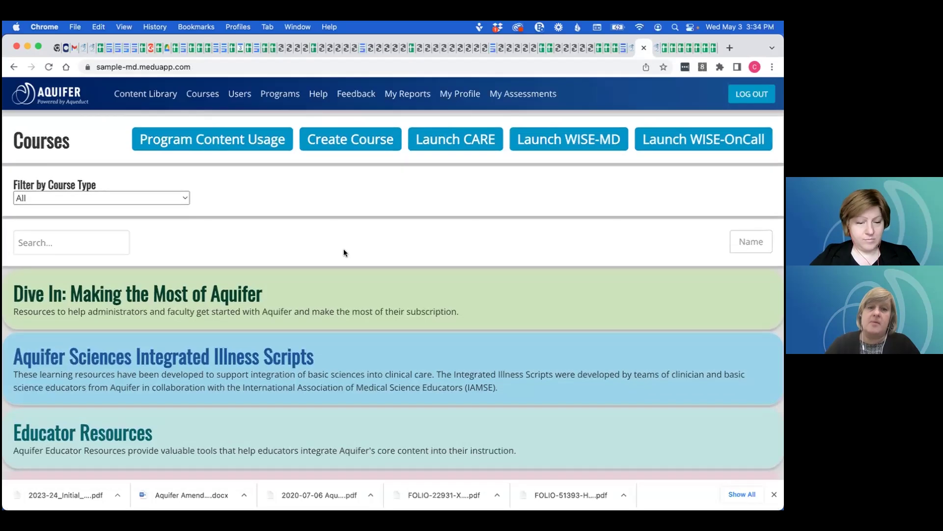
pyautogui.scroll(-1, 344, 253)
pyautogui.scroll(-3, 343, 252)
pyautogui.scroll(3, 343, 253)
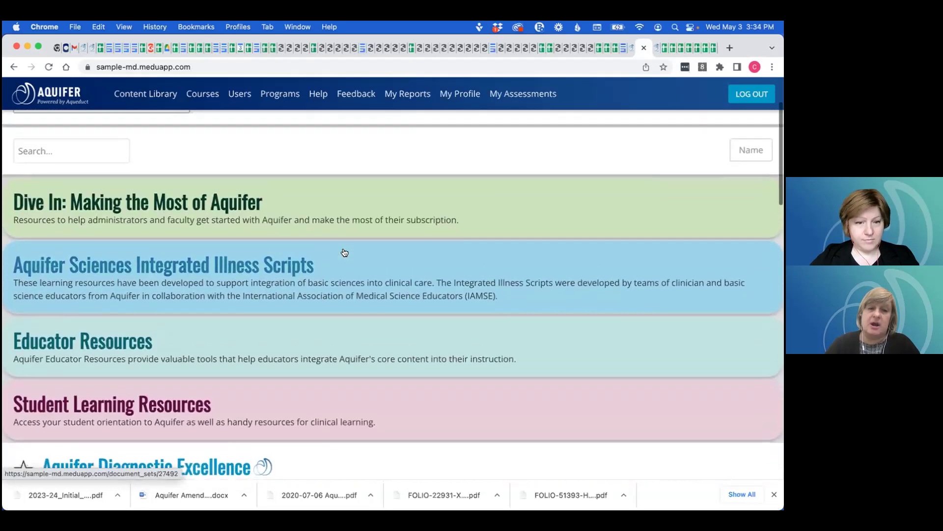
pyautogui.scroll(1, 344, 252)
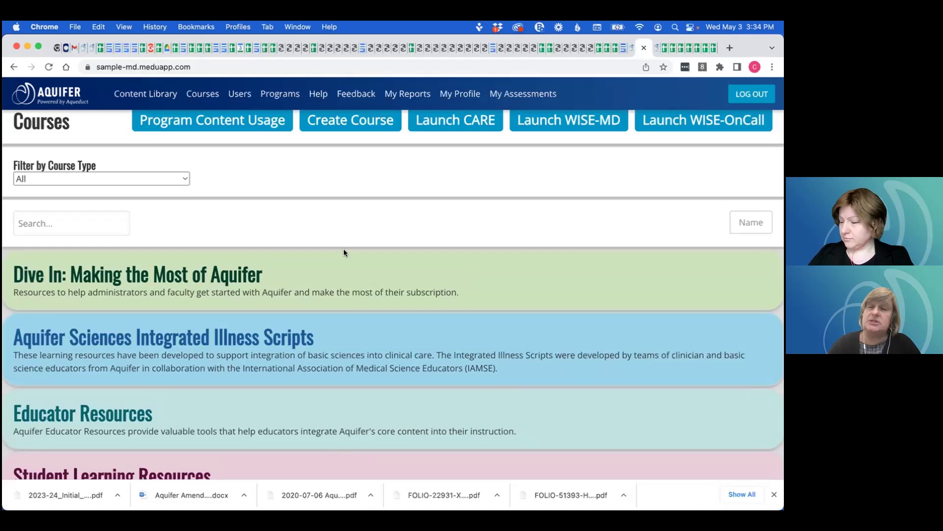
pyautogui.scroll(1, 343, 252)
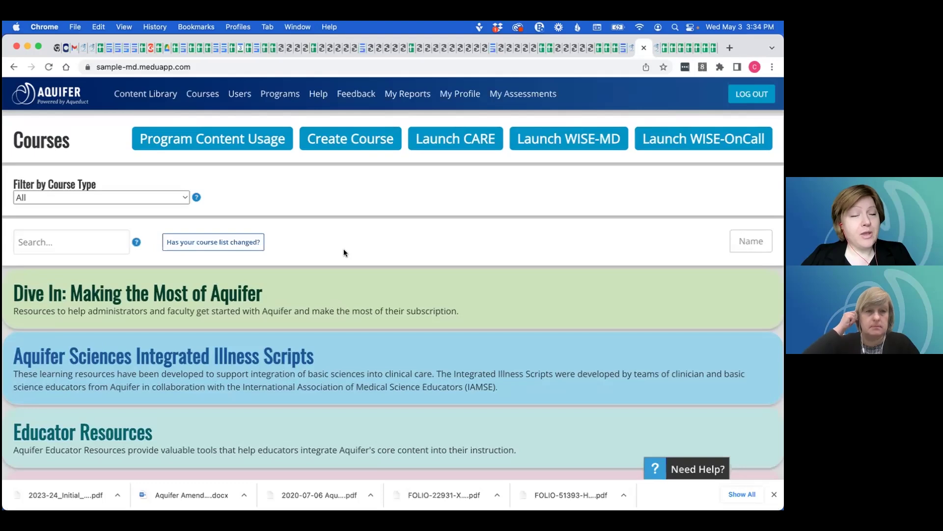
# Step: Search the Content Library for 'neuroscience' and browse the matching items
pyautogui.click(153, 94)
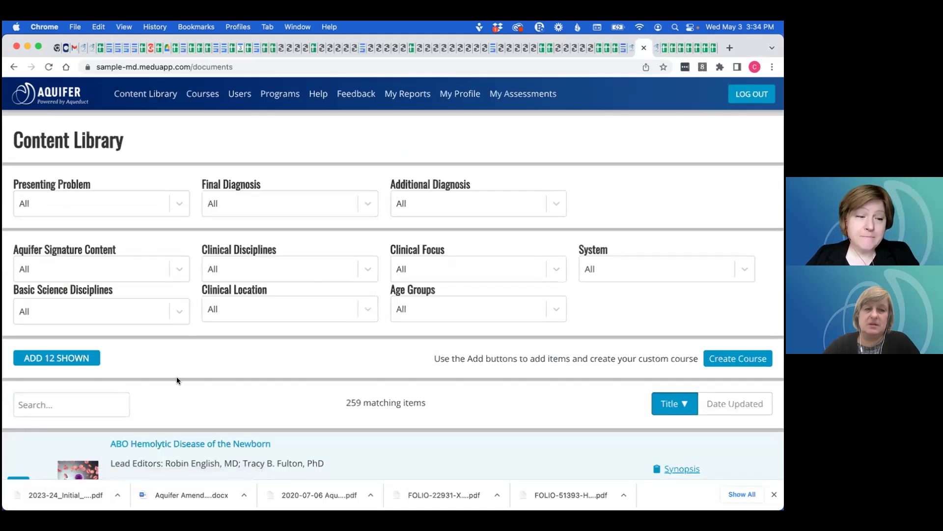
pyautogui.click(112, 401)
pyautogui.write('neuro')
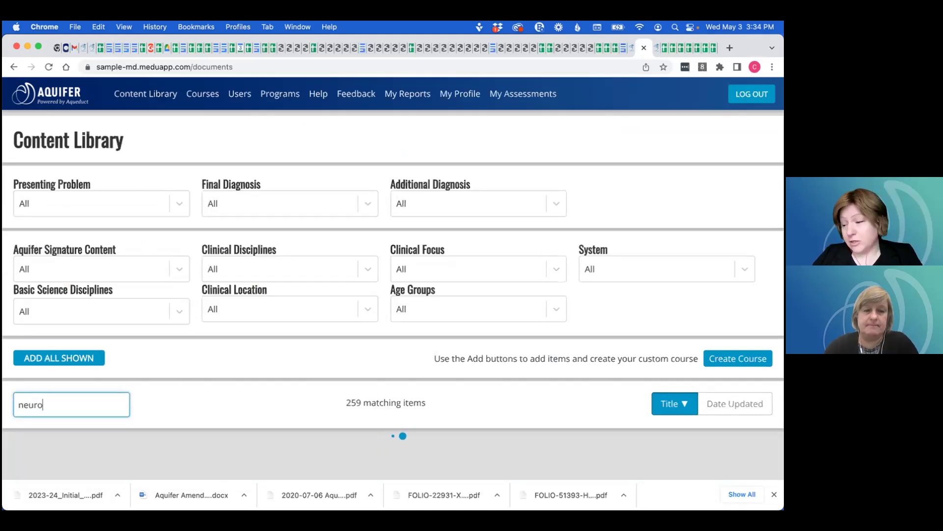
pyautogui.write('science')
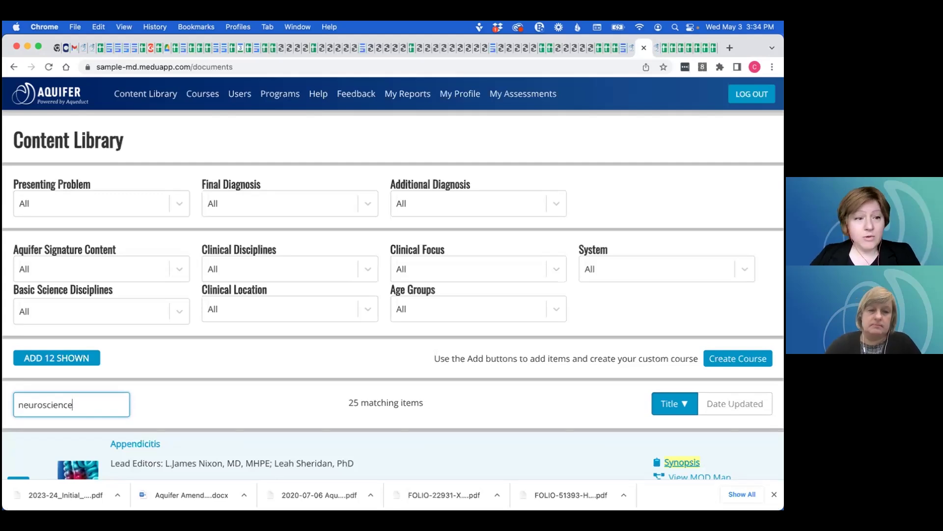
pyautogui.scroll(-1, 111, 392)
pyautogui.scroll(-5, 90, 403)
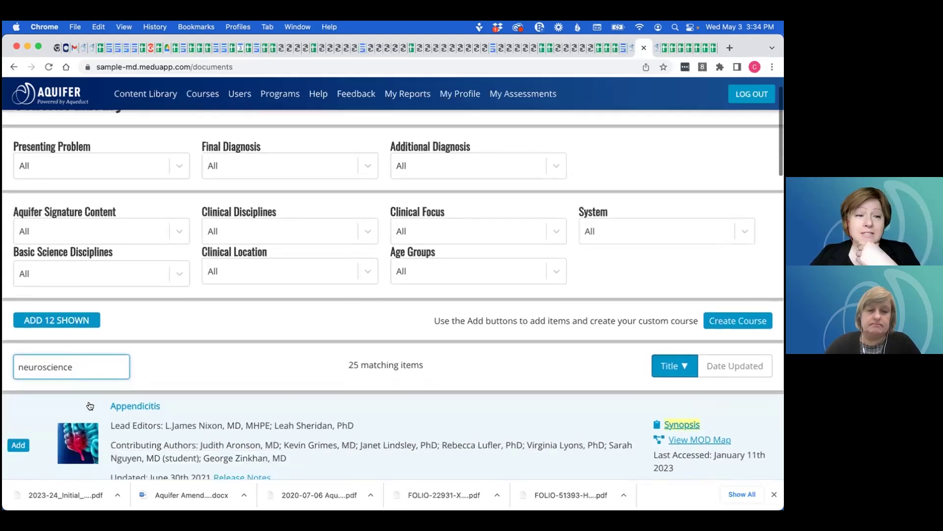
pyautogui.scroll(-2, 90, 405)
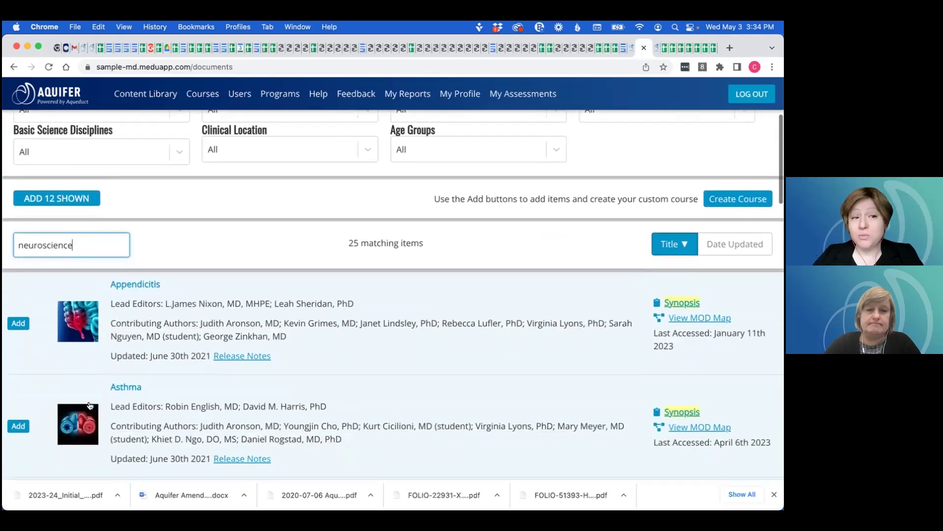
pyautogui.scroll(-8, 90, 405)
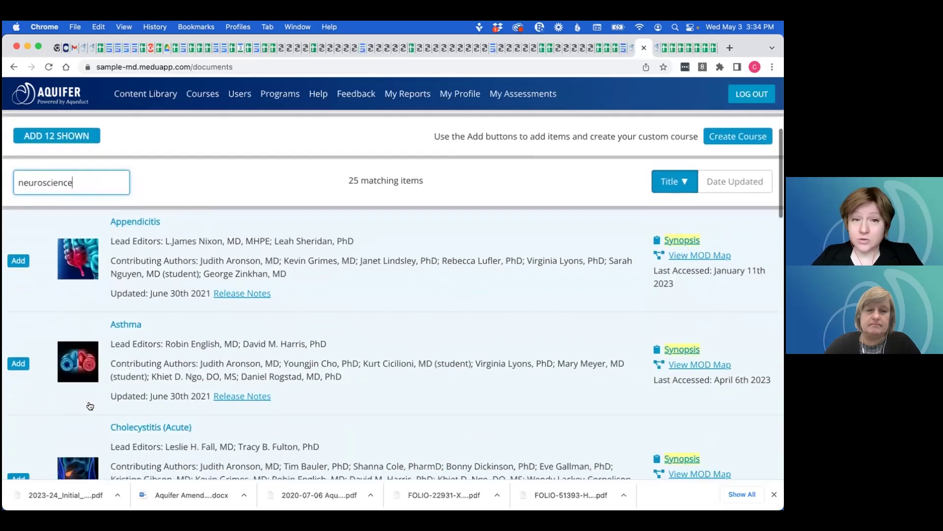
pyautogui.scroll(15, 89, 405)
# Step: Broaden the search to 'neuro', browse those results, then clear it to list all 259 items
pyautogui.moveTo(84, 404); pyautogui.dragTo(41, 408)
pyautogui.press('BackSpace')
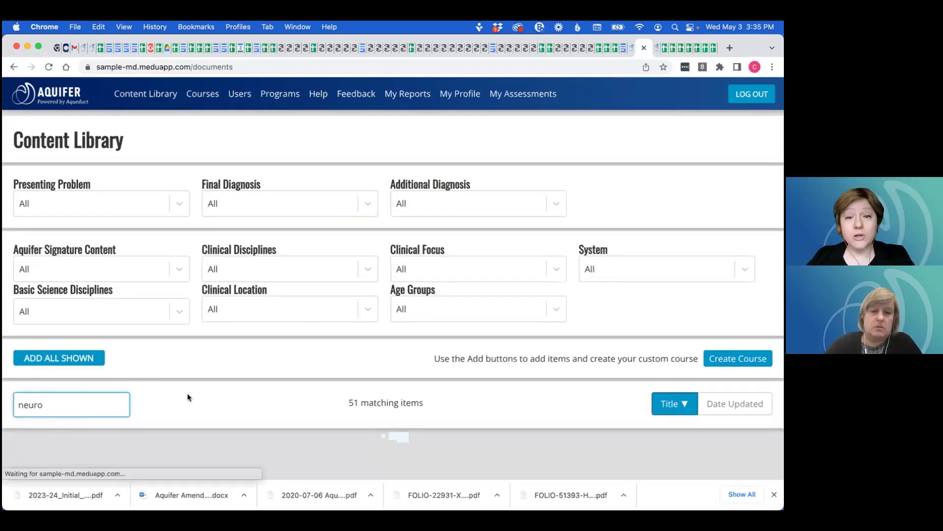
pyautogui.scroll(-3, 187, 396)
pyautogui.scroll(-4, 187, 397)
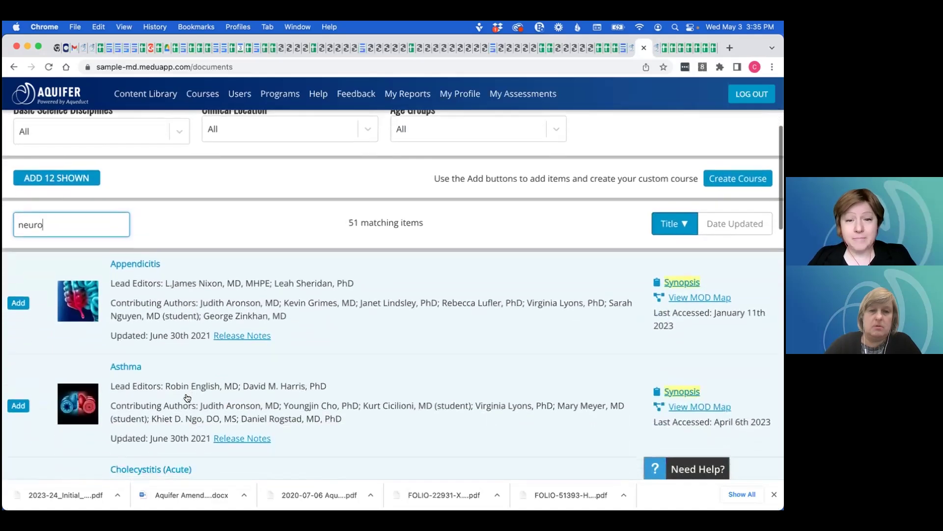
pyautogui.scroll(-10, 188, 397)
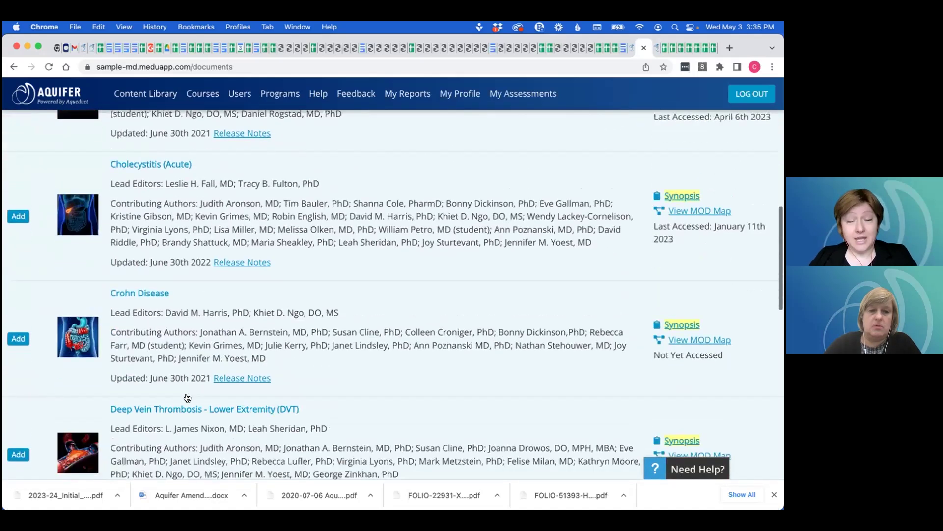
pyautogui.scroll(-4, 187, 397)
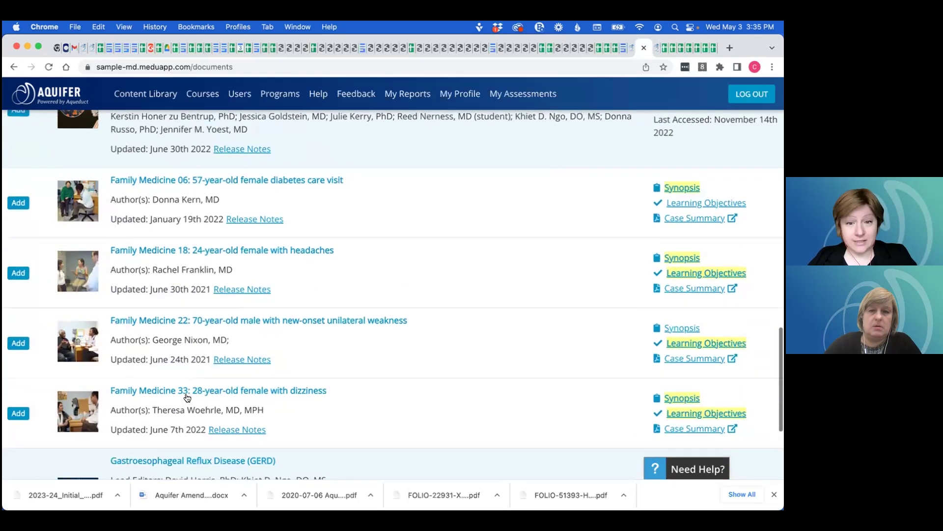
pyautogui.scroll(3, 188, 397)
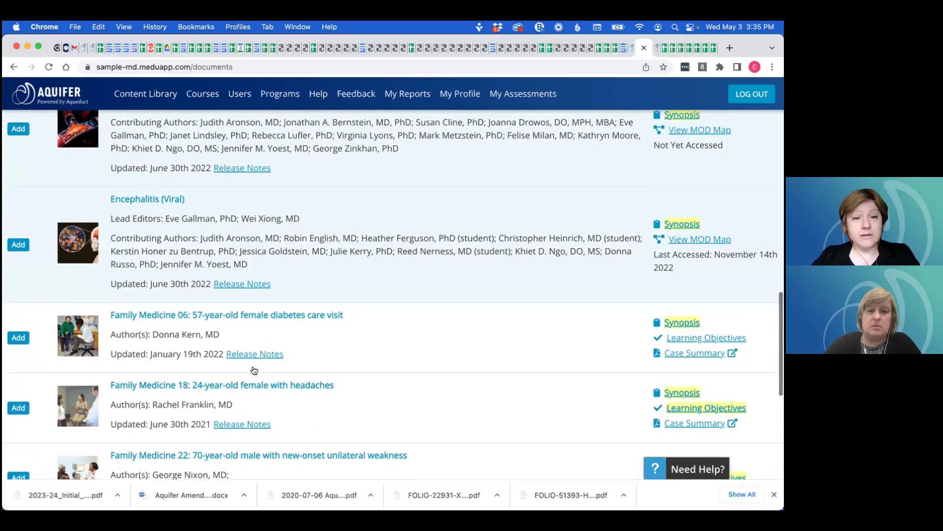
pyautogui.scroll(7, 254, 370)
pyautogui.scroll(10, 254, 370)
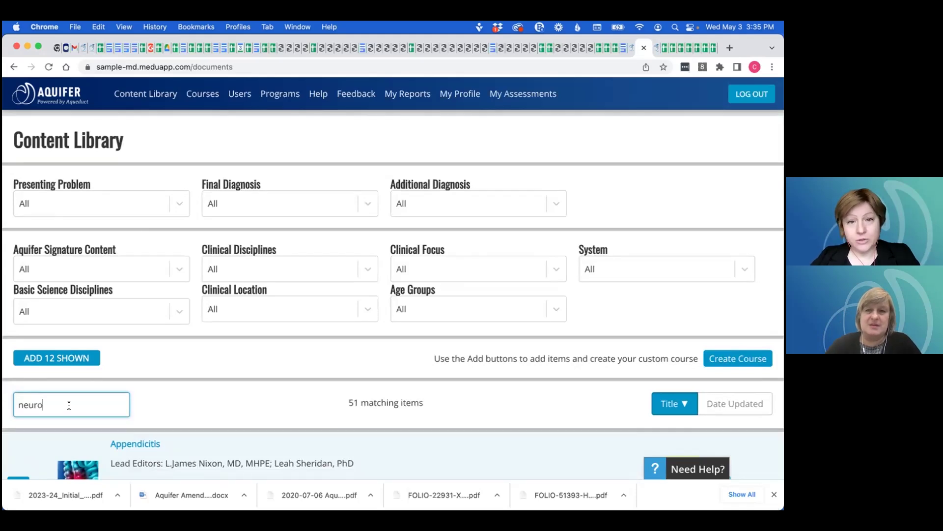
pyautogui.moveTo(42, 405); pyautogui.dragTo(11, 404)
pyautogui.press('BackSpace')
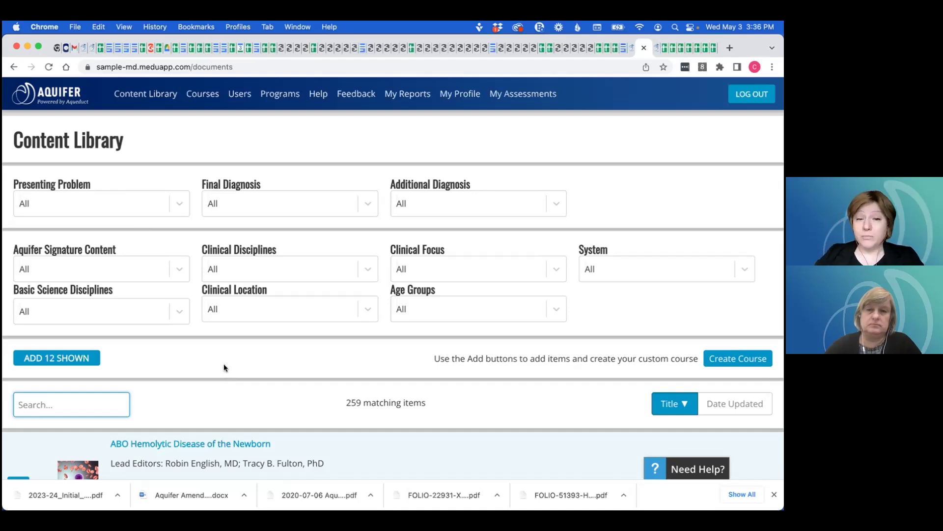
# Step: Open the Aquifer Family Medicine course from the Courses page and view its Course Report
pyautogui.click(63, 95)
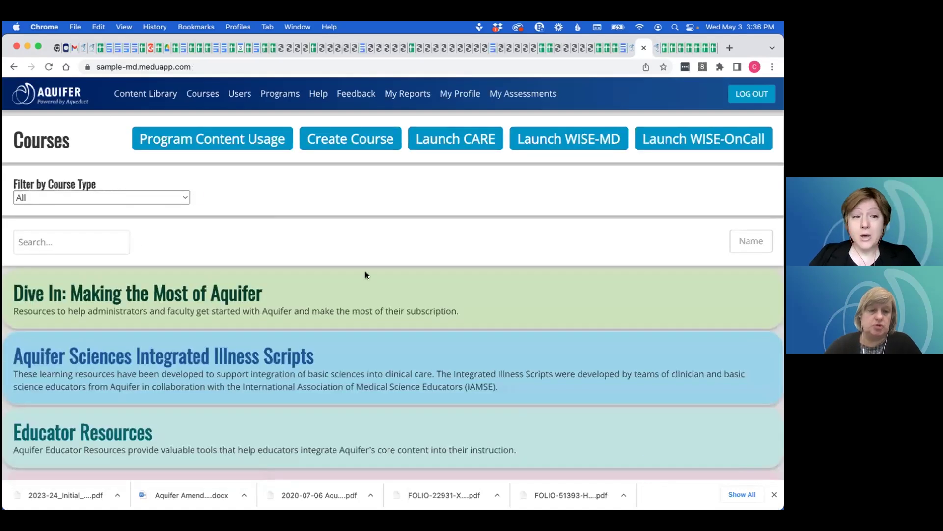
pyautogui.scroll(-10, 366, 275)
pyautogui.scroll(-5, 367, 276)
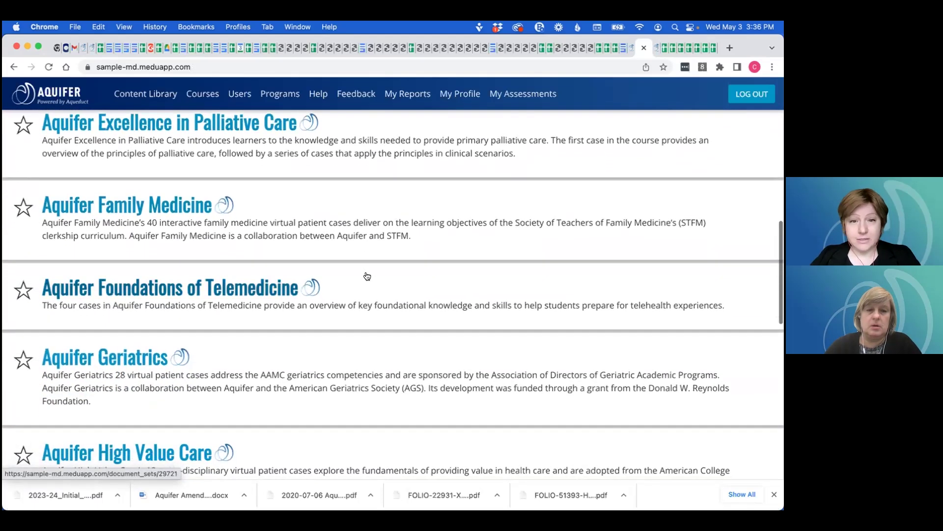
pyautogui.click(177, 206)
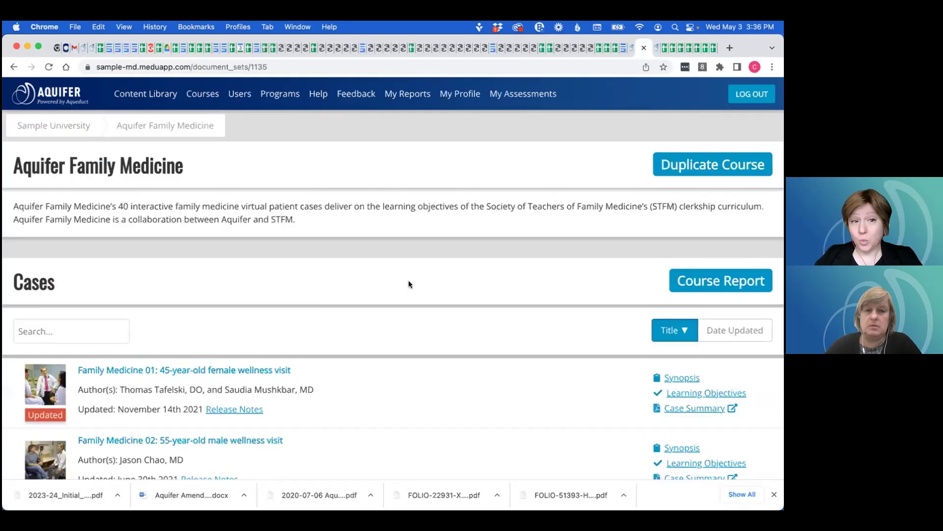
pyautogui.click(717, 281)
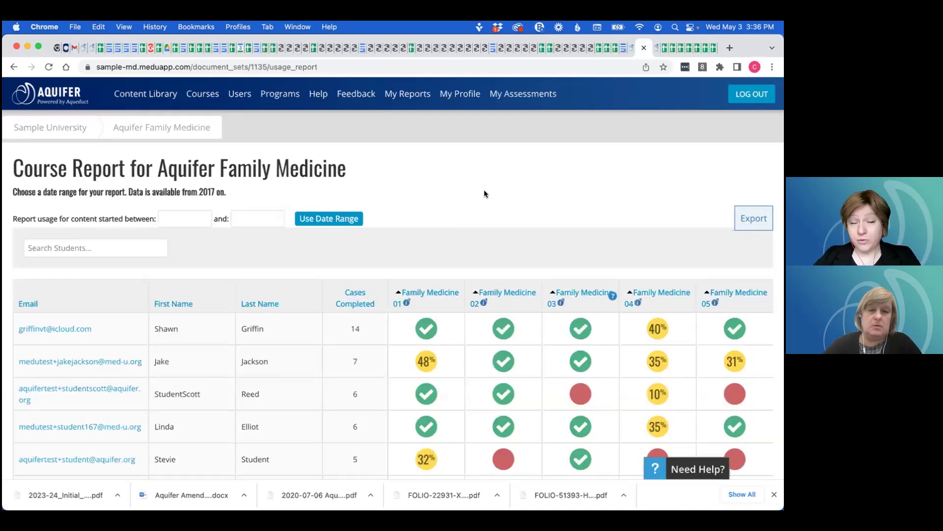
pyautogui.scroll(-2, 484, 193)
pyautogui.scroll(1, 484, 193)
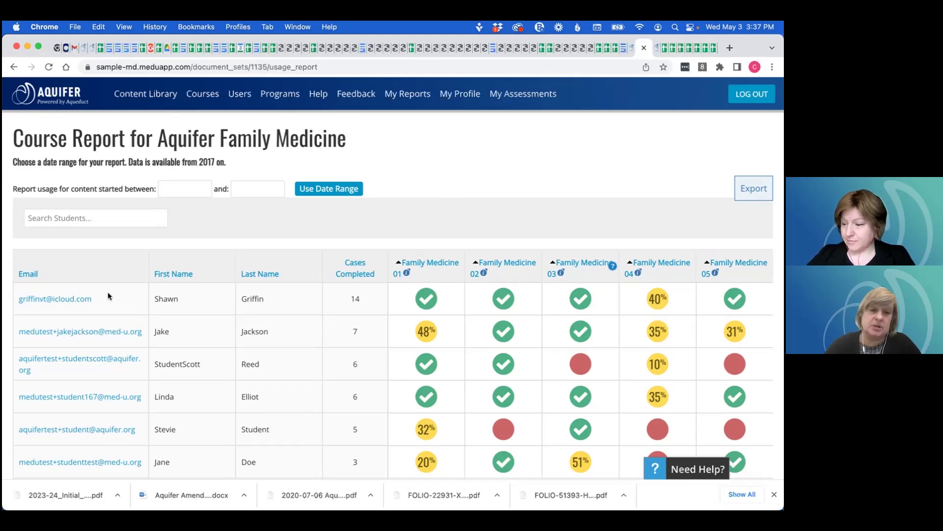
pyautogui.click(76, 300)
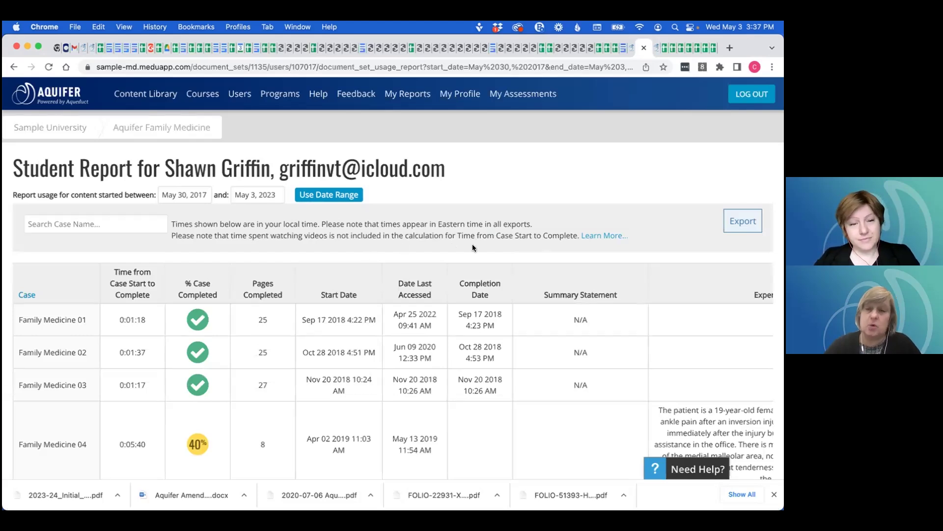
pyautogui.scroll(-1, 468, 247)
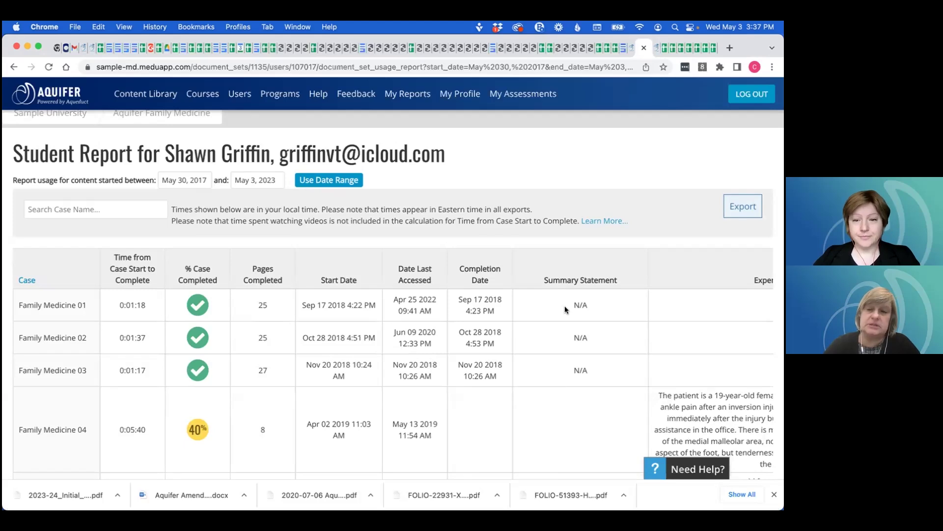
pyautogui.hscroll(5, 561, 309)
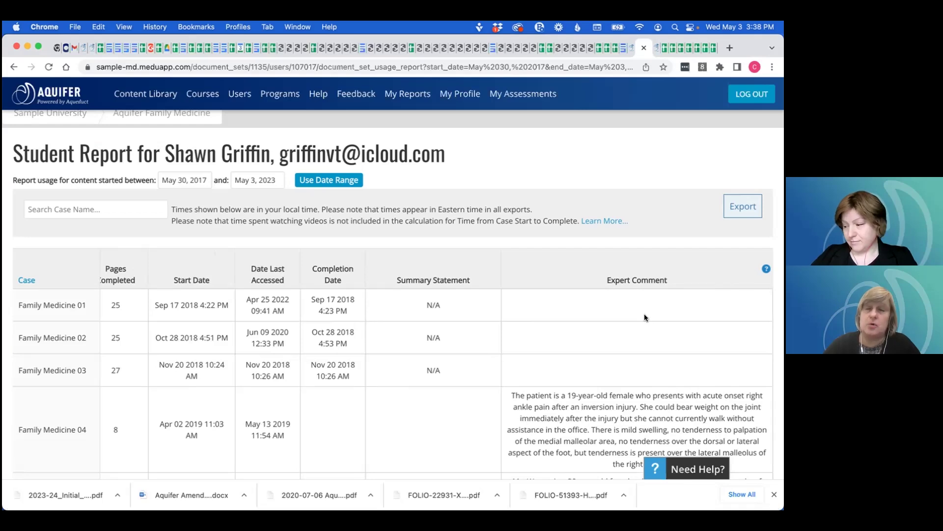
pyautogui.scroll(-3, 645, 316)
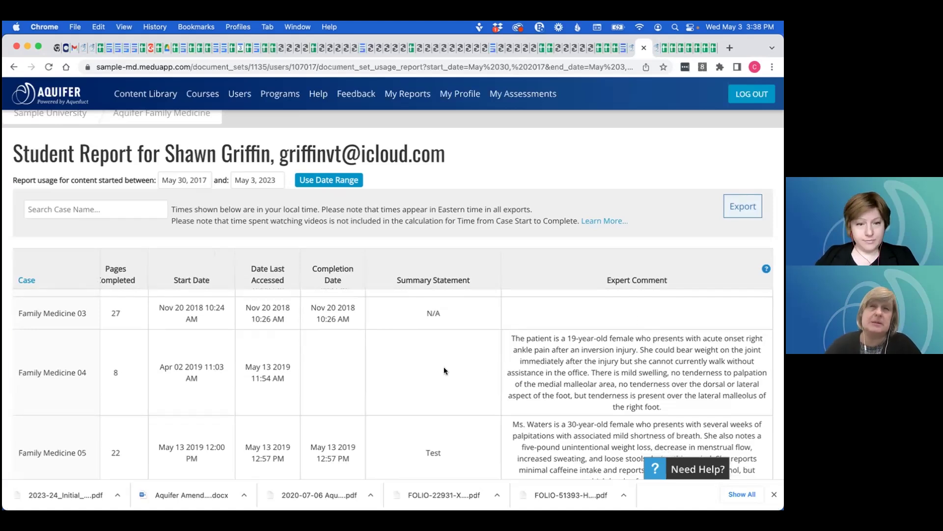
pyautogui.hscroll(-2, 438, 366)
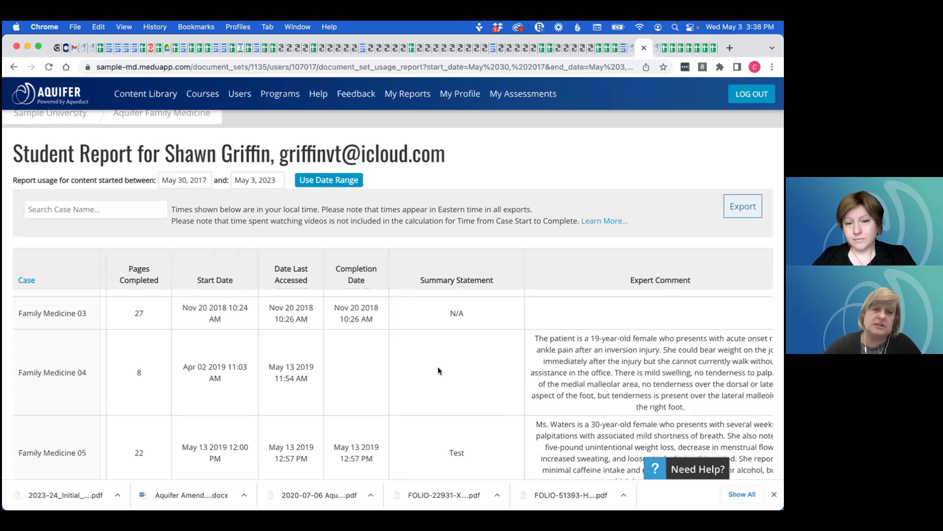
pyautogui.hscroll(-5, 438, 367)
pyautogui.scroll(-3, 438, 367)
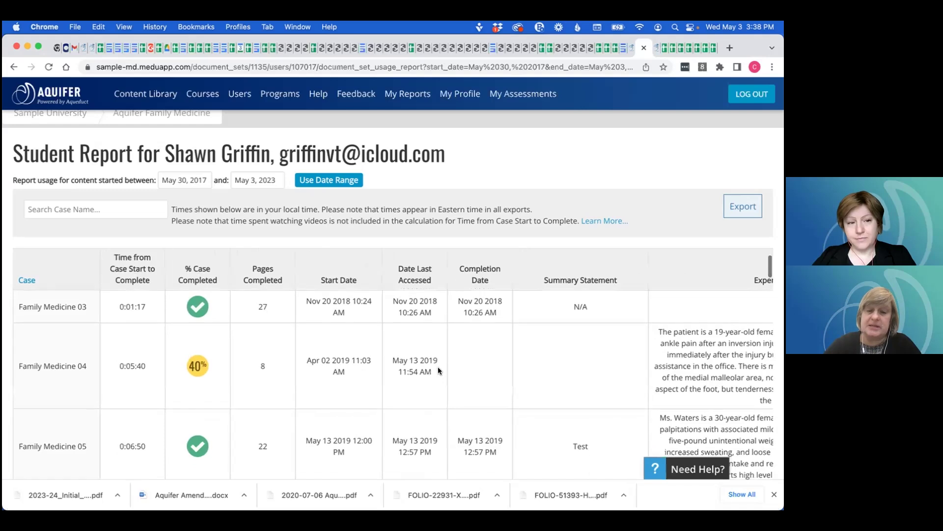
pyautogui.scroll(-1, 439, 370)
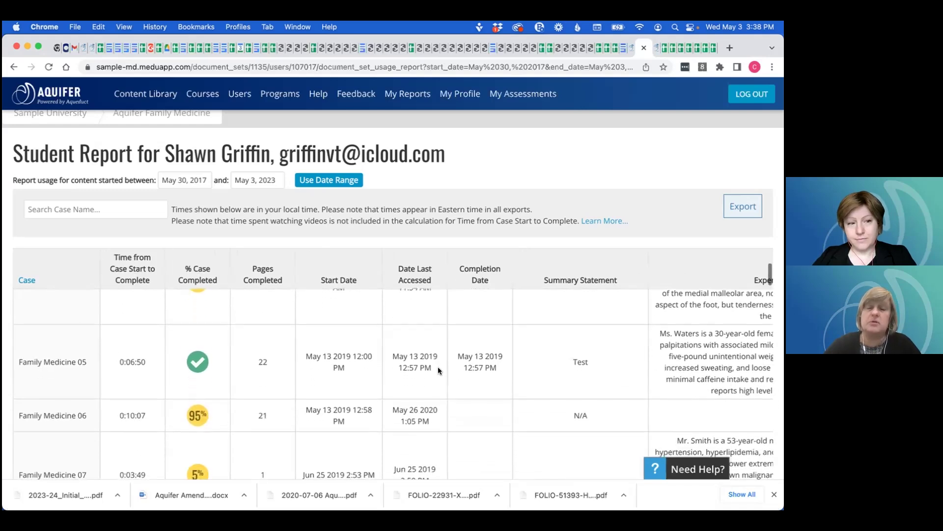
pyautogui.scroll(-1, 438, 366)
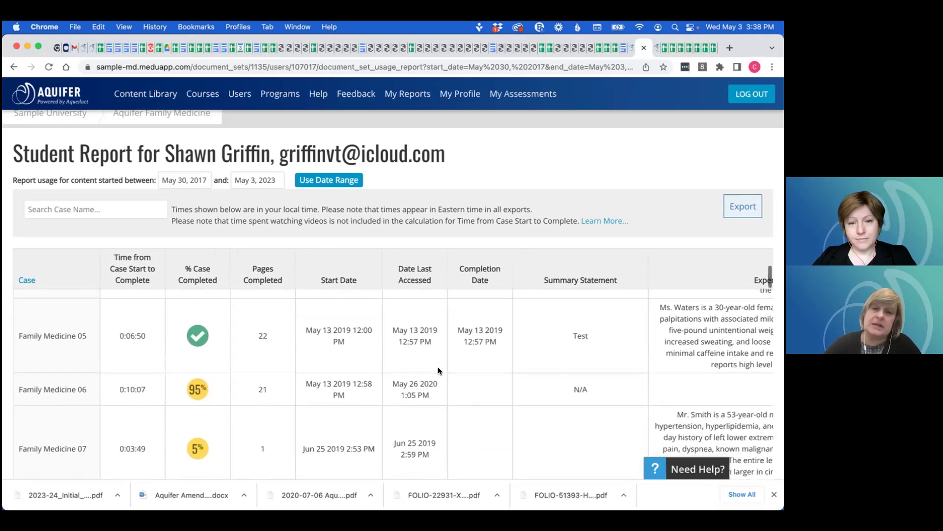
pyautogui.scroll(-5, 438, 366)
pyautogui.scroll(-4, 438, 366)
pyautogui.scroll(10, 438, 367)
pyautogui.scroll(7, 438, 366)
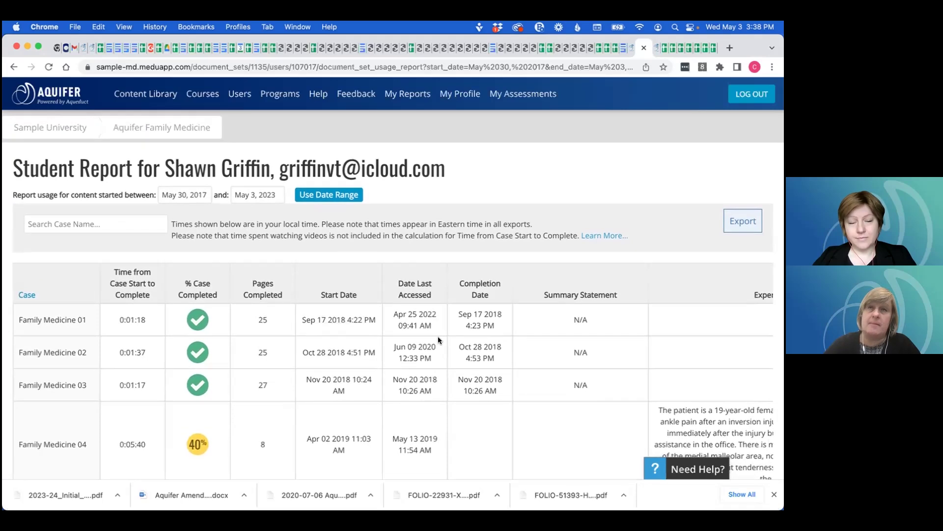
pyautogui.click(14, 67)
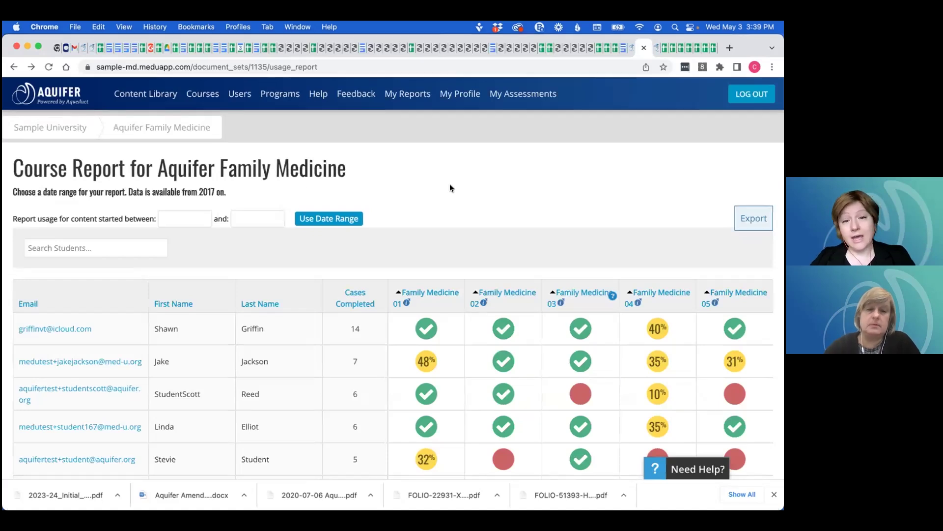
# Step: Return to Courses and scroll to custom courses like Neurology Clerkship Block 1 and Women's Health
pyautogui.click(37, 98)
pyautogui.click(140, 96)
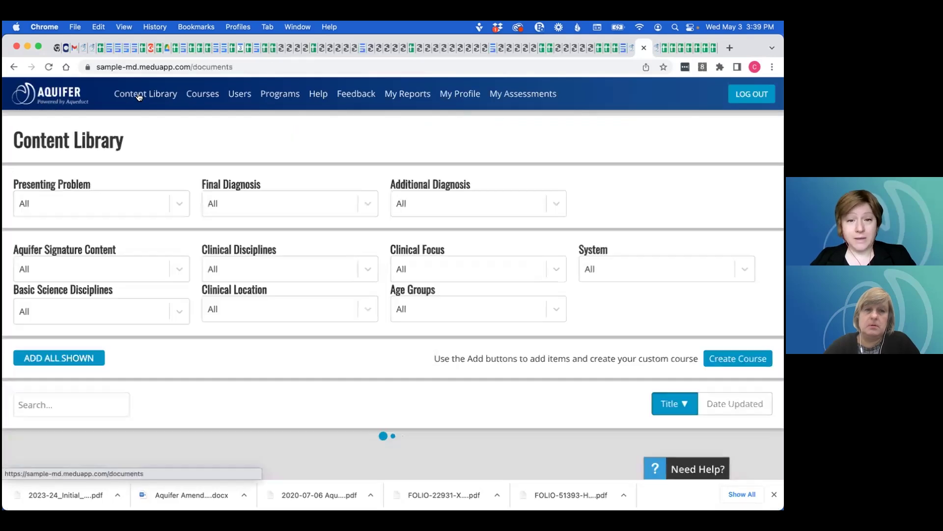
pyautogui.click(97, 95)
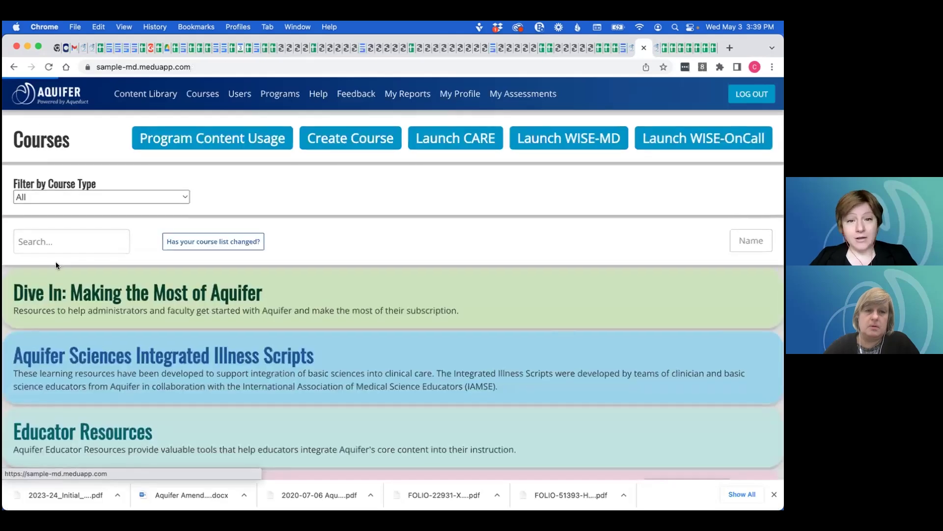
pyautogui.scroll(-15, 56, 263)
pyautogui.scroll(-9, 56, 266)
pyautogui.scroll(-4, 56, 265)
pyautogui.scroll(-3, 55, 265)
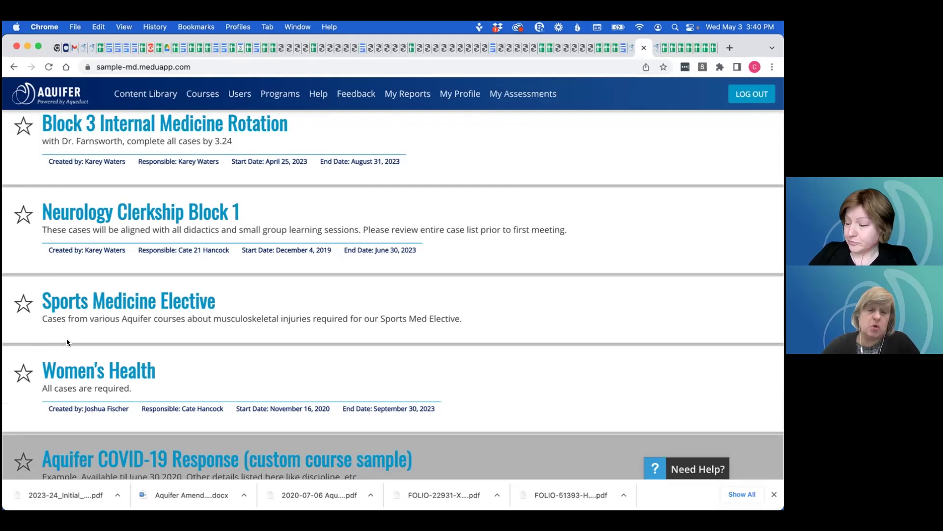
pyautogui.scroll(15, 67, 338)
pyautogui.scroll(15, 68, 343)
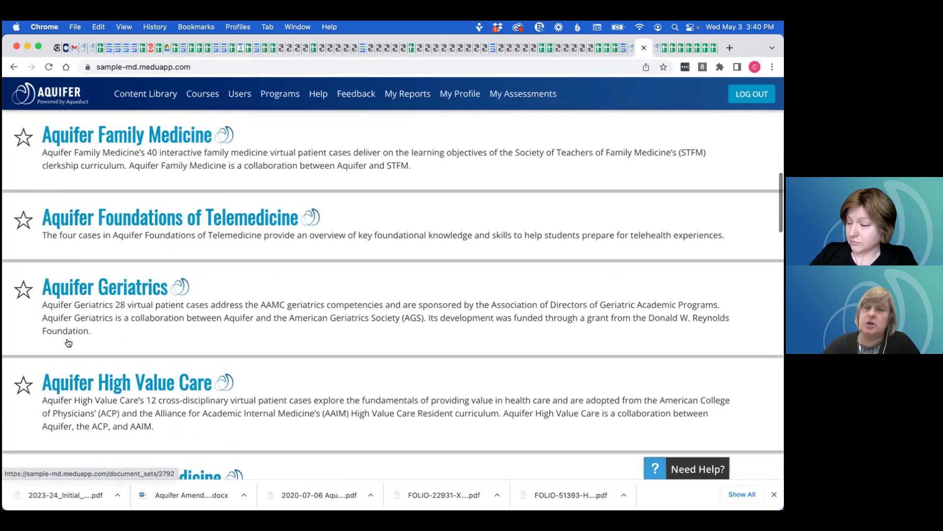
pyautogui.scroll(-10, 82, 353)
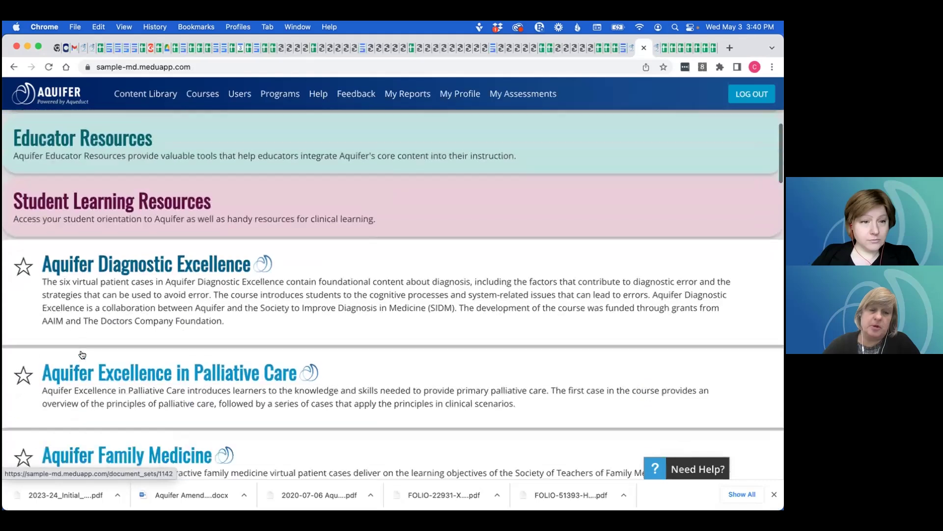
pyautogui.scroll(-3, 82, 353)
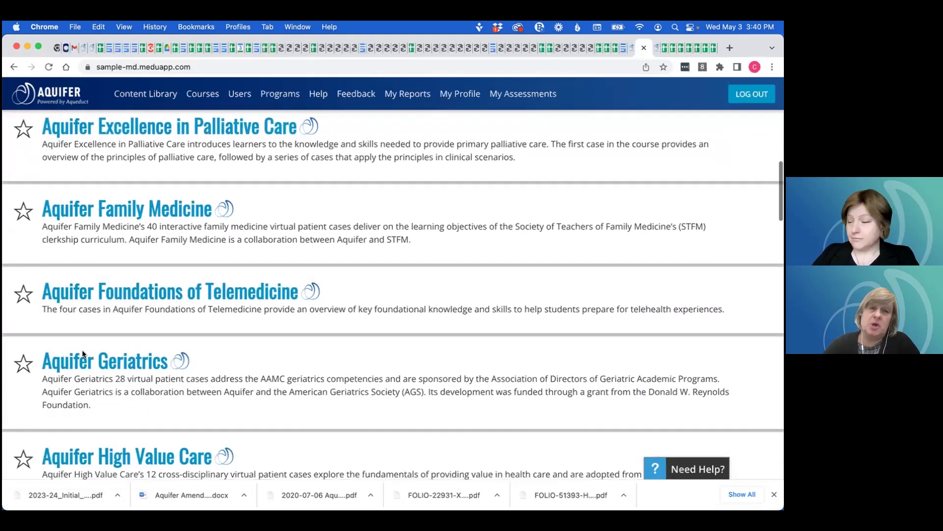
pyautogui.scroll(-13, 82, 355)
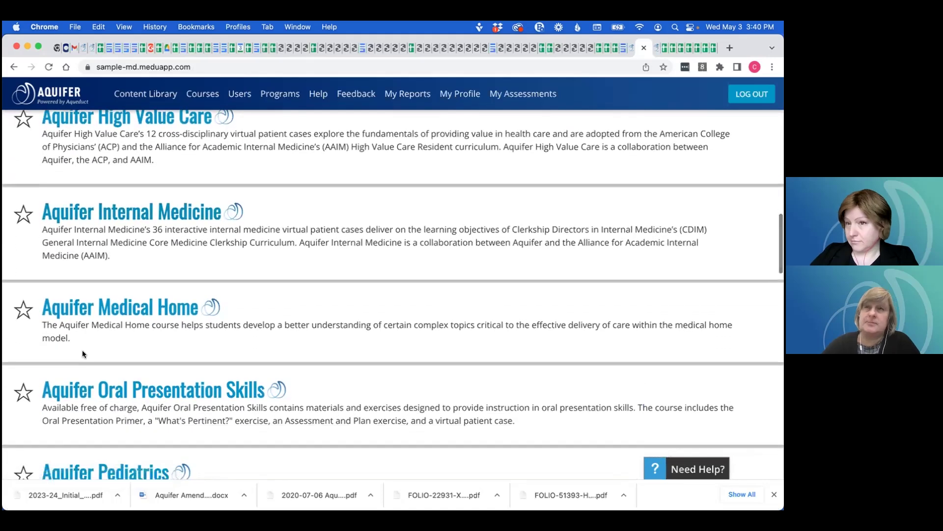
pyautogui.scroll(-9, 82, 353)
pyautogui.scroll(-2, 82, 352)
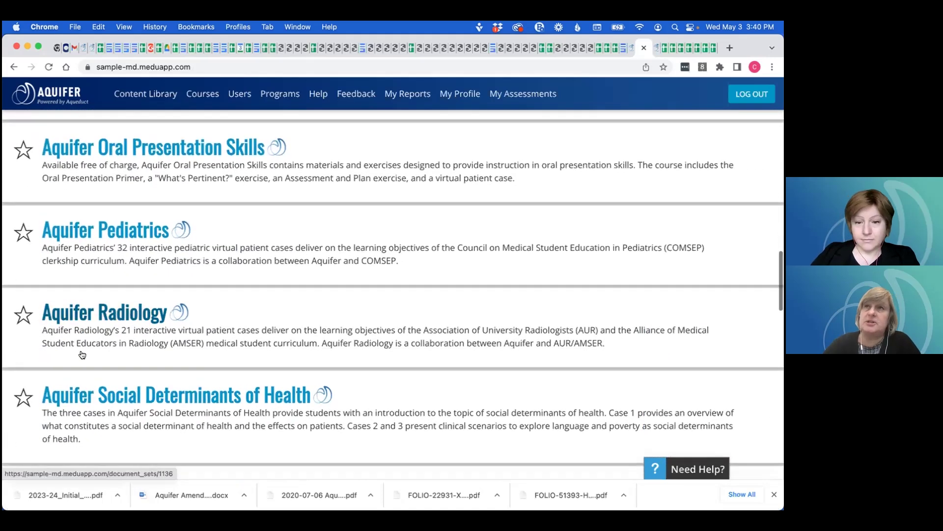
pyautogui.scroll(-3, 81, 353)
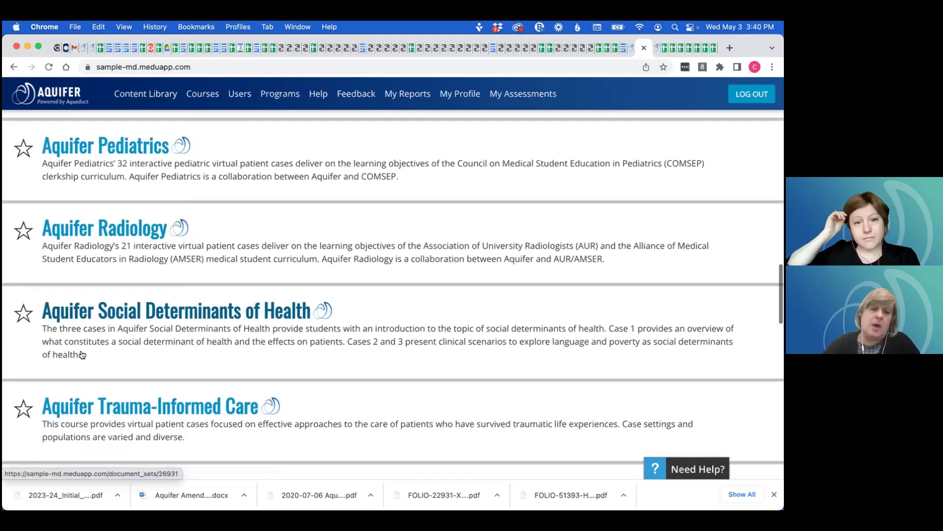
pyautogui.scroll(-5, 83, 353)
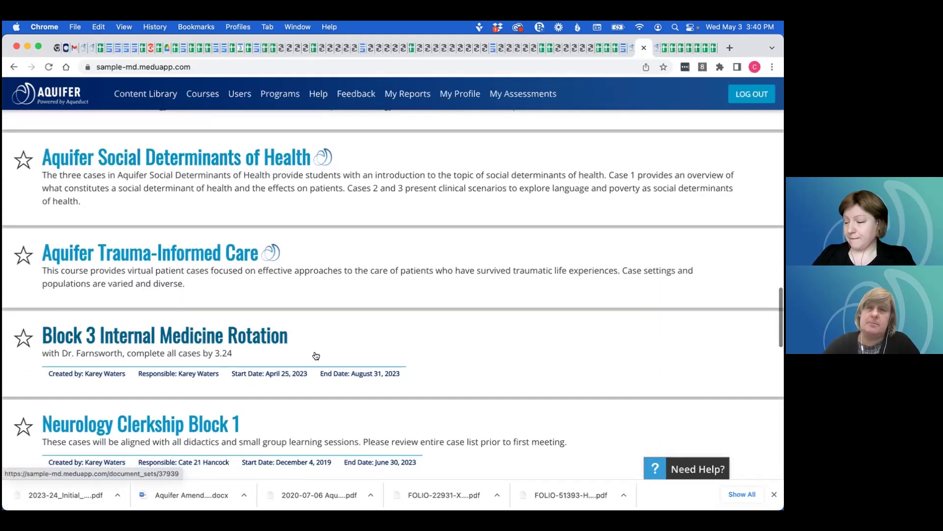
pyautogui.scroll(-5, 315, 356)
pyautogui.scroll(-3, 314, 356)
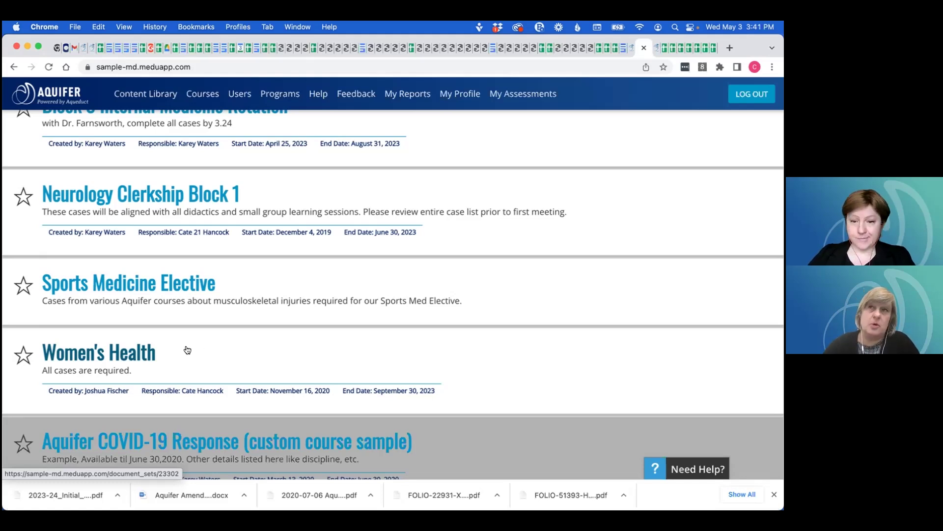
# Step: Open the Women's Health course from the Courses list
pyautogui.click(132, 352)
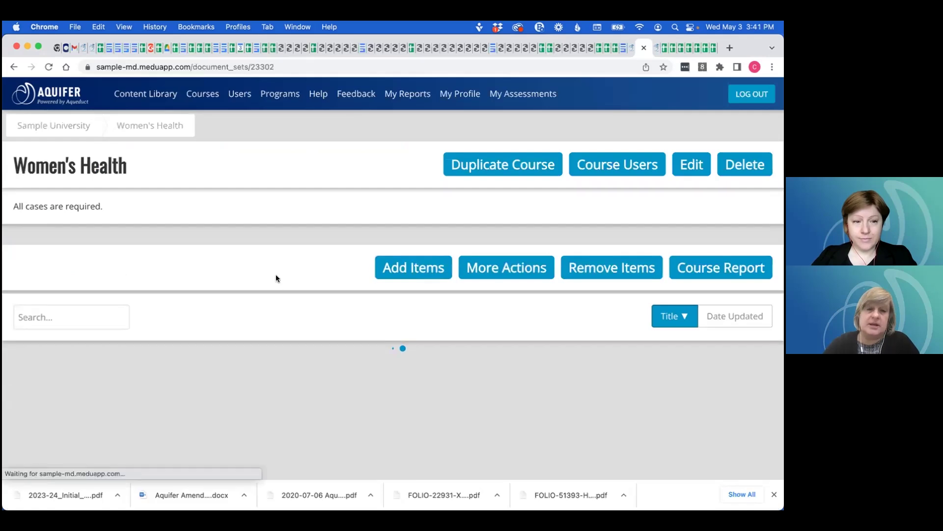
# Step: Scroll through the Women's Health cases and open its Course Report
pyautogui.scroll(-2, 295, 275)
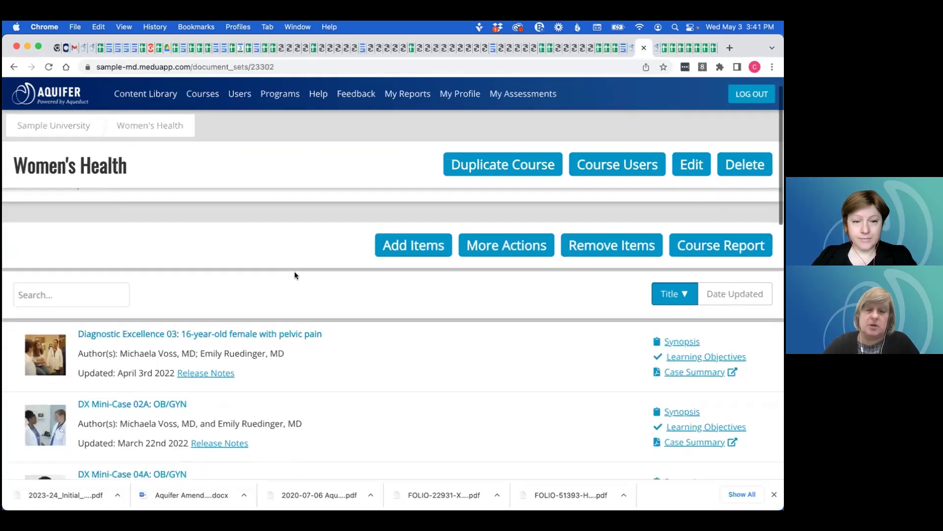
pyautogui.scroll(-5, 294, 275)
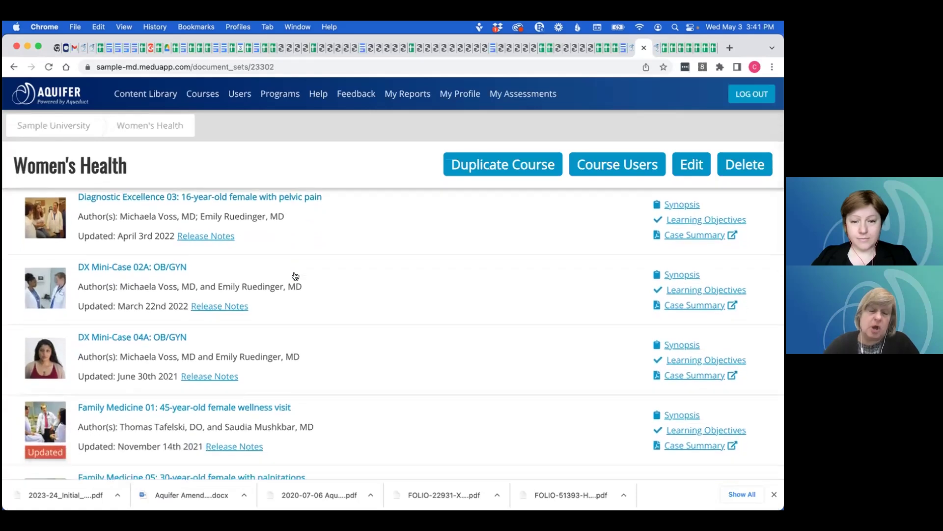
pyautogui.scroll(-5, 295, 276)
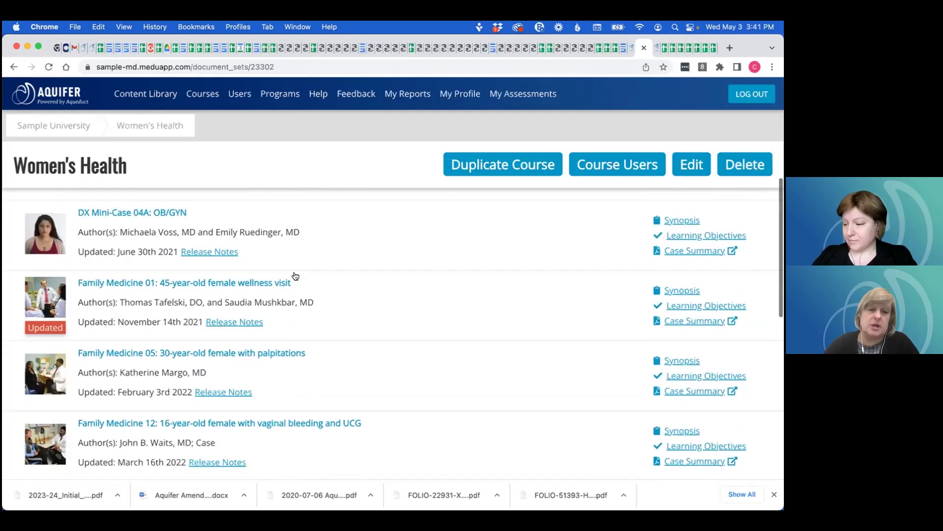
pyautogui.scroll(10, 295, 276)
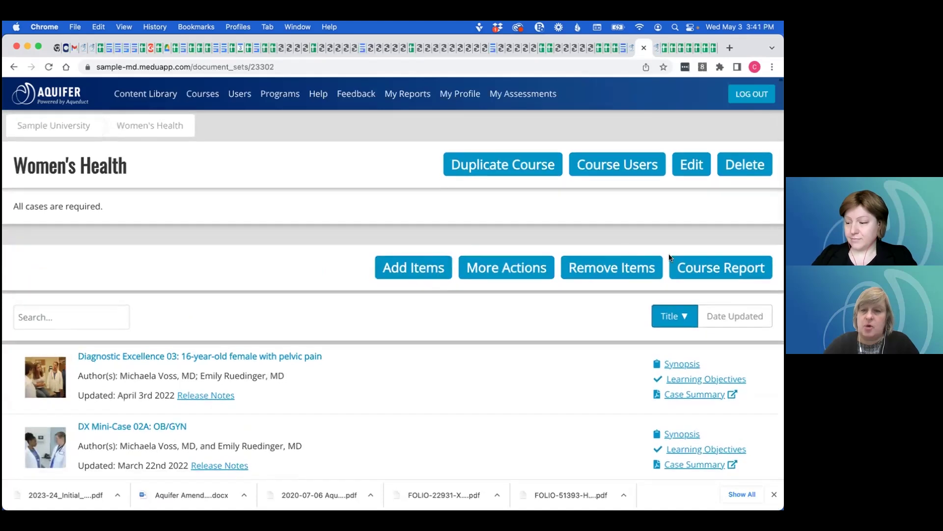
pyautogui.click(698, 267)
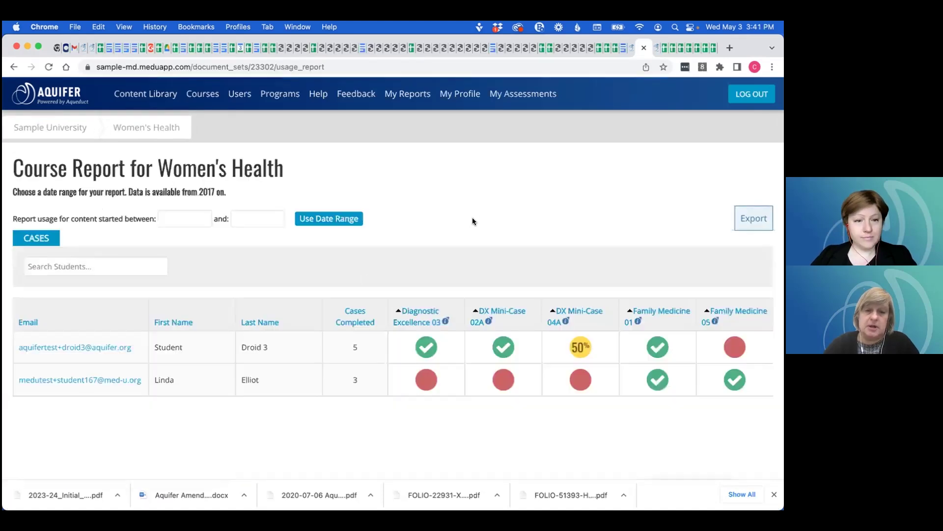
pyautogui.hscroll(10, 433, 307)
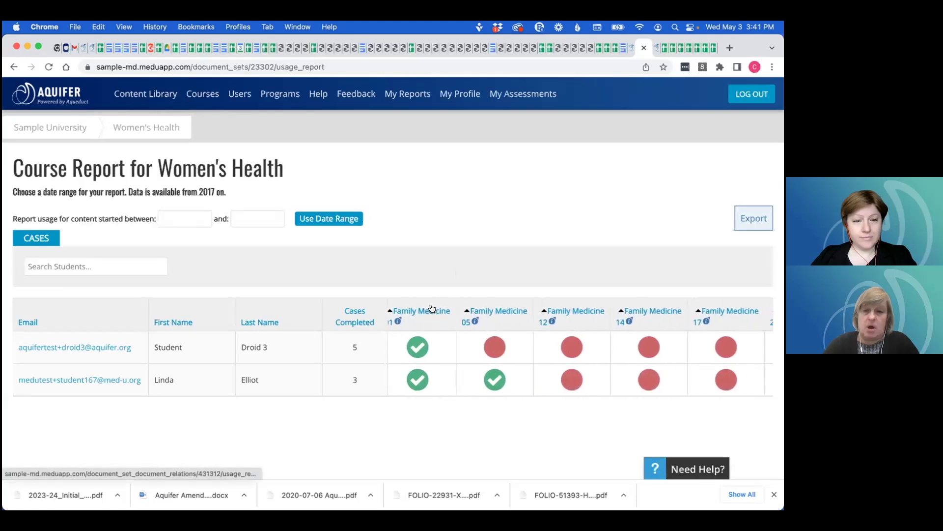
pyautogui.hscroll(10, 431, 308)
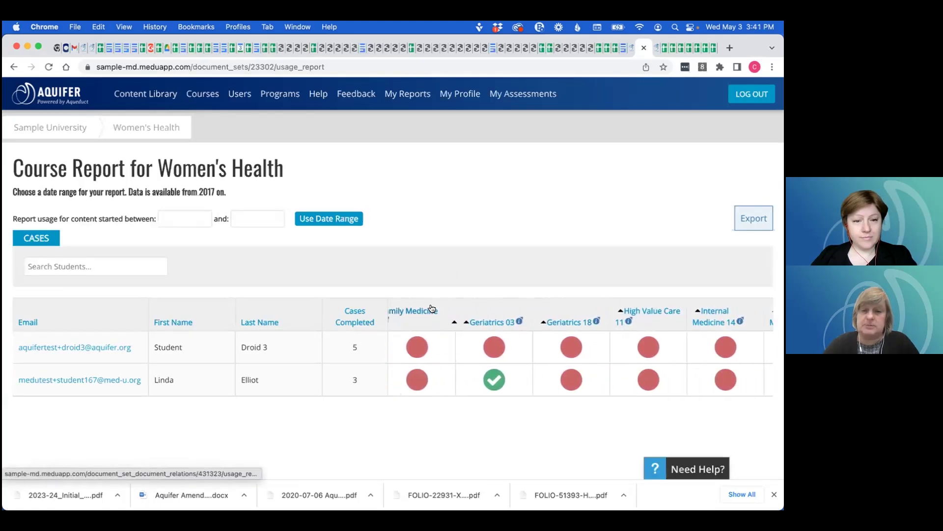
pyautogui.hscroll(10, 431, 308)
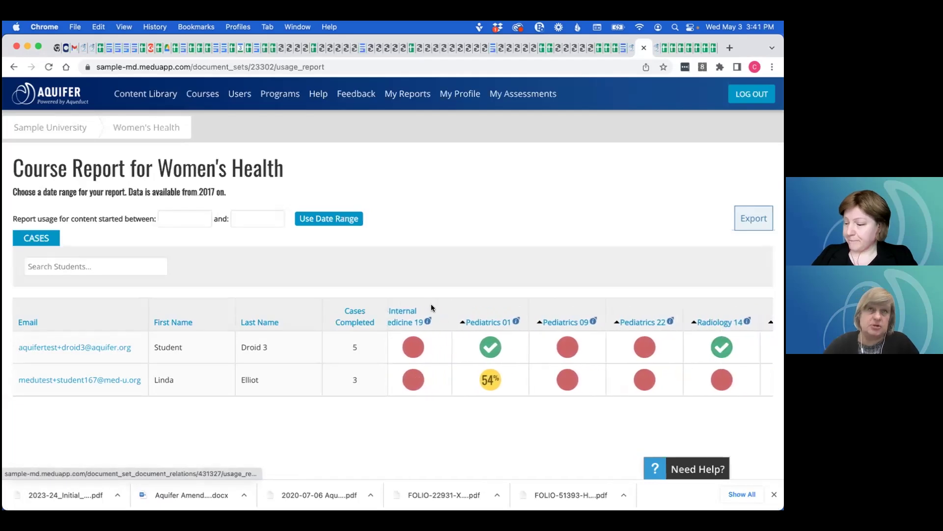
pyautogui.hscroll(-10, 431, 303)
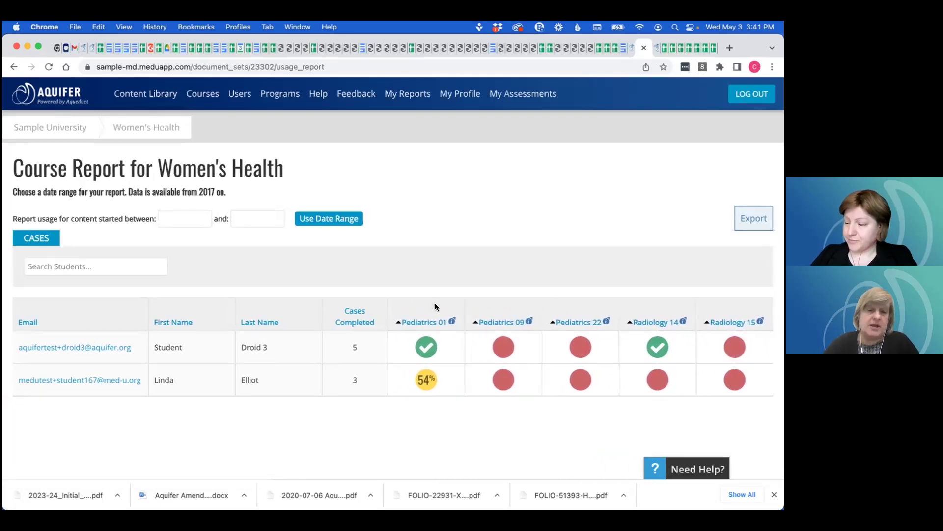
pyautogui.hscroll(-6, 435, 307)
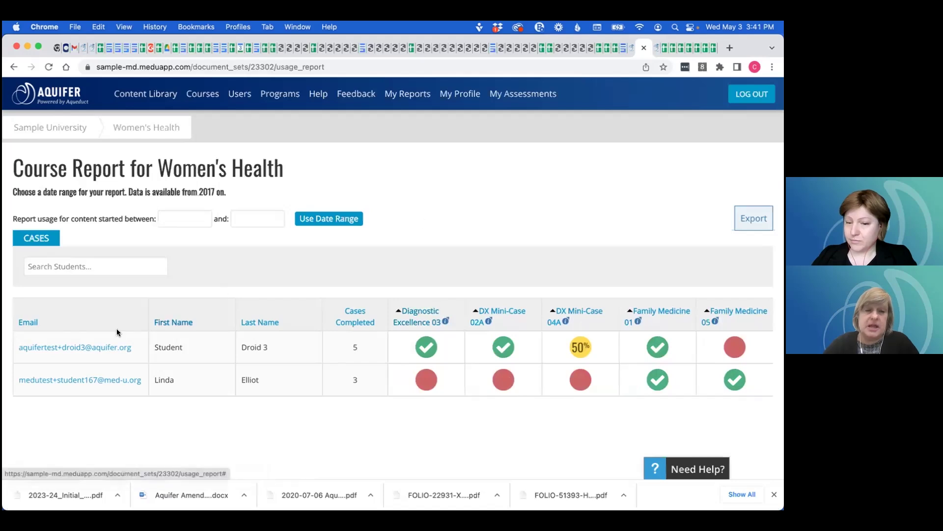
# Step: Open the first student's Student Report and review per-case times, completion, pages and dates
pyautogui.click(98, 348)
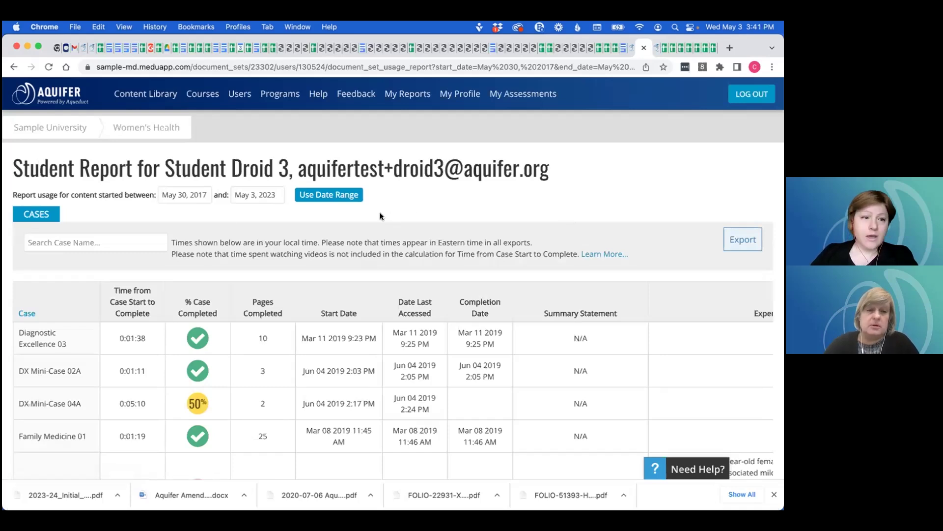
pyautogui.scroll(-1, 114, 246)
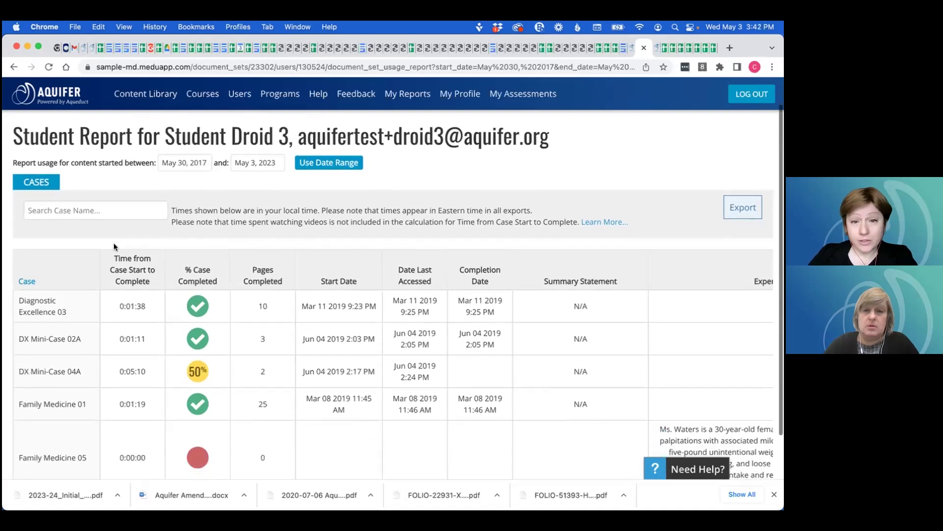
pyautogui.scroll(-1, 114, 246)
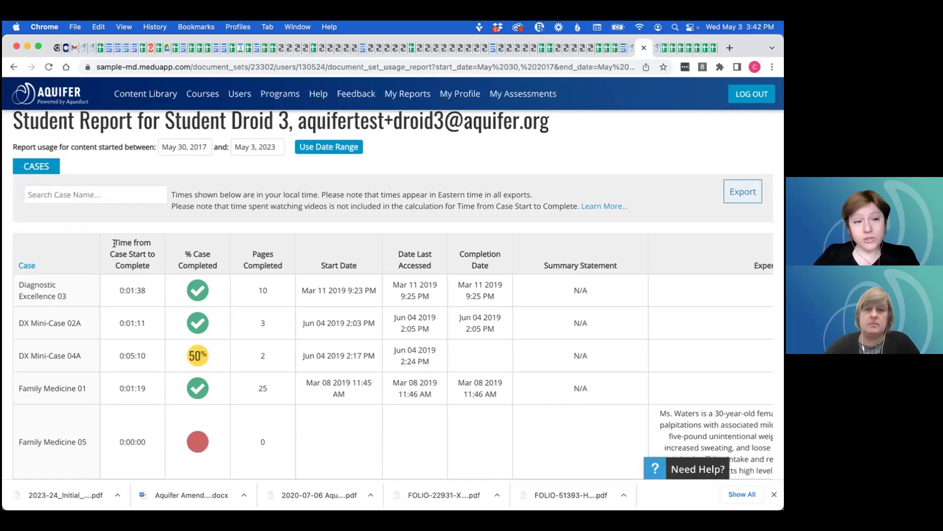
pyautogui.scroll(3, 114, 243)
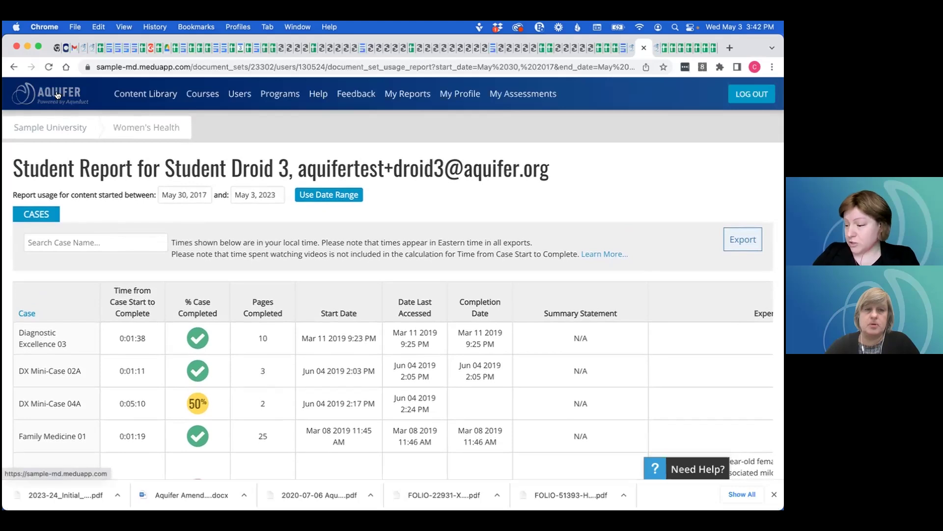
# Step: Return to the Courses page and launch WISE-MD to reach its 22 Surgery modules
pyautogui.click(57, 95)
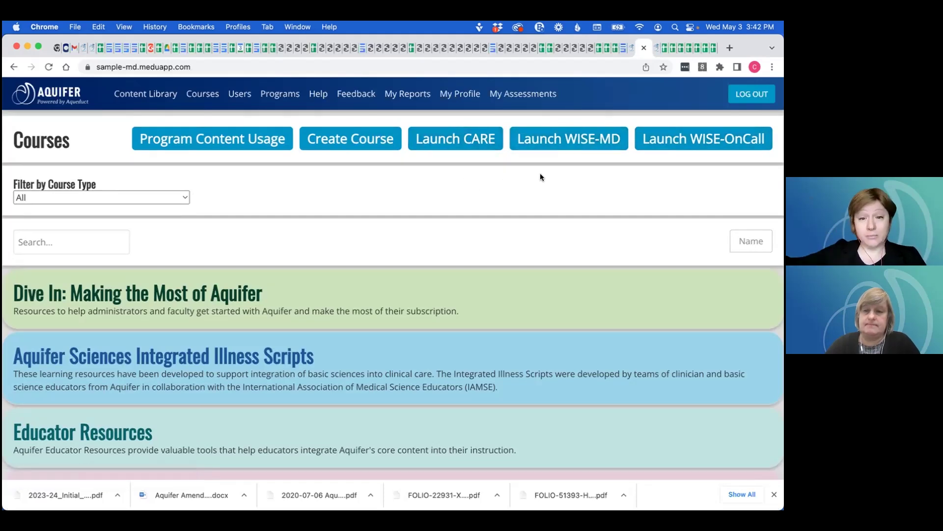
pyautogui.click(557, 142)
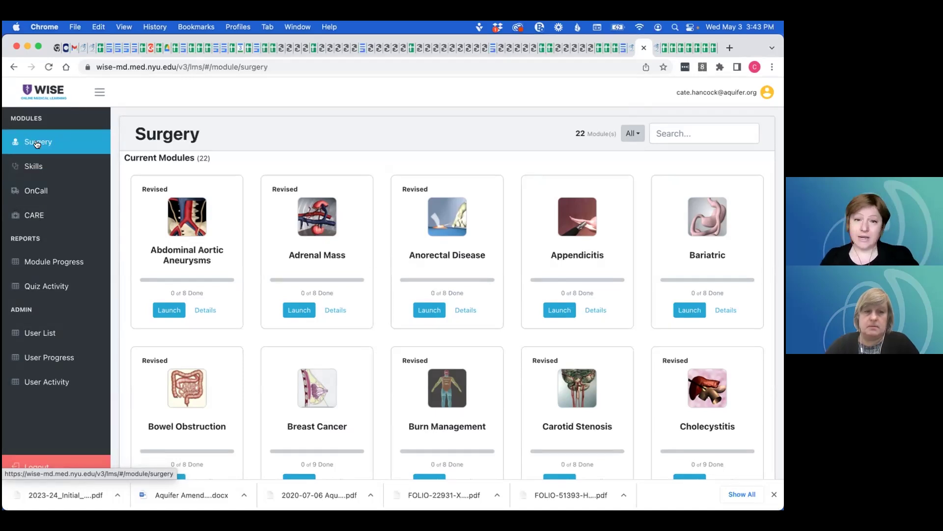
# Step: Go back to the Sample University Courses page using Chrome's Back-button history list
pyautogui.click(13, 67)
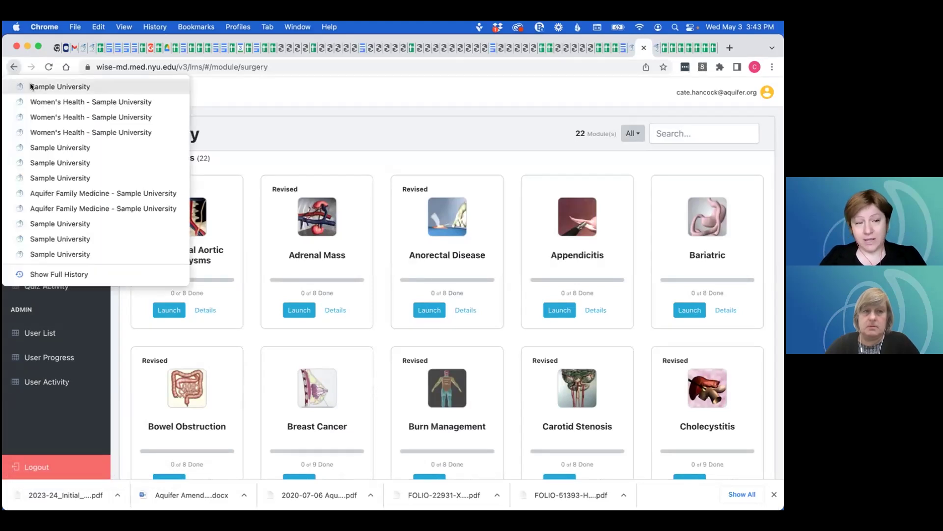
pyautogui.click(30, 87)
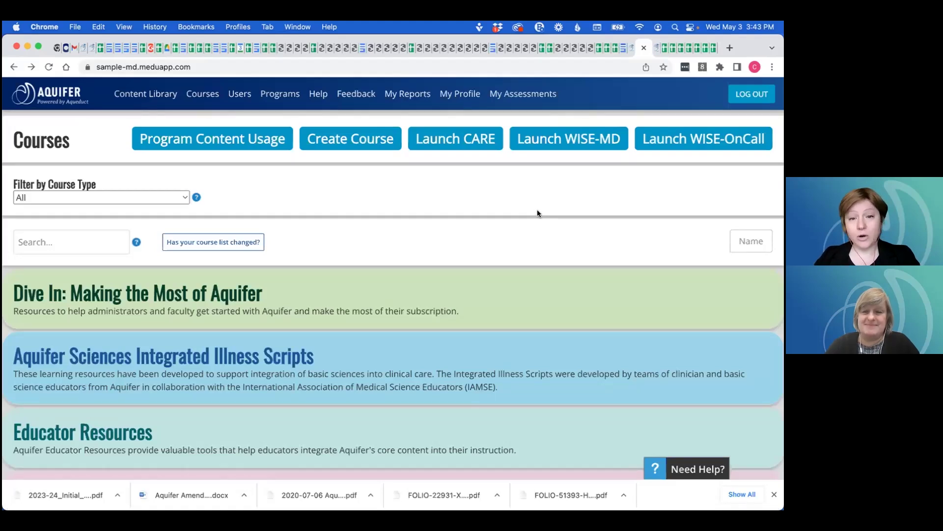
# Step: Open the Student Learning Resources card further down the Courses page
pyautogui.scroll(-2, 379, 307)
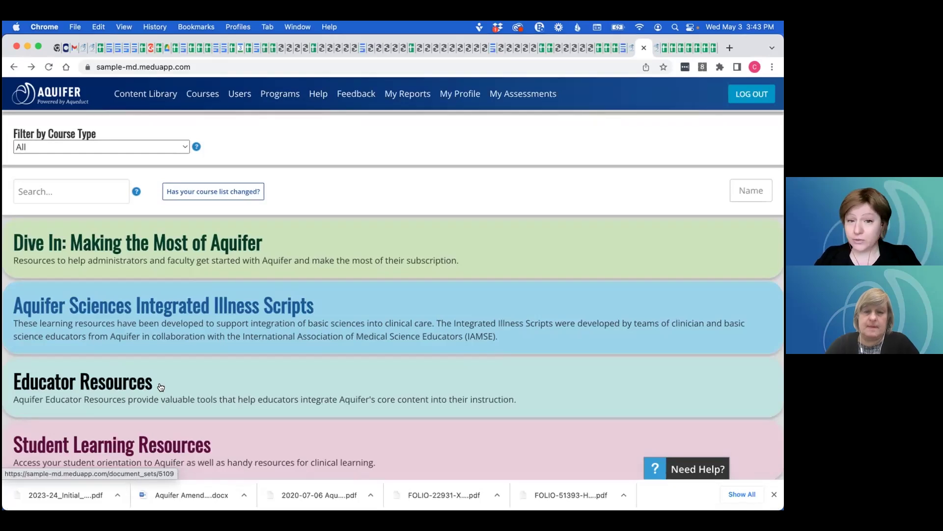
pyautogui.scroll(-5, 161, 387)
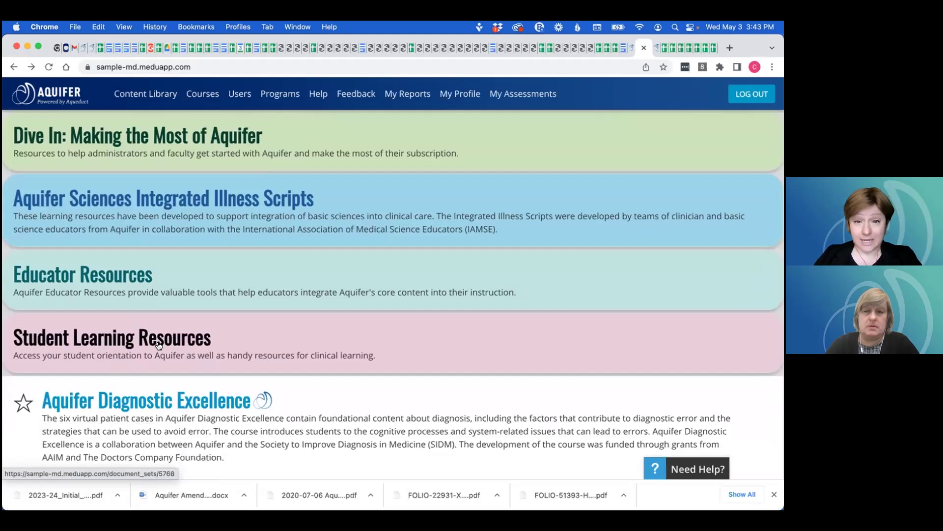
pyautogui.click(159, 344)
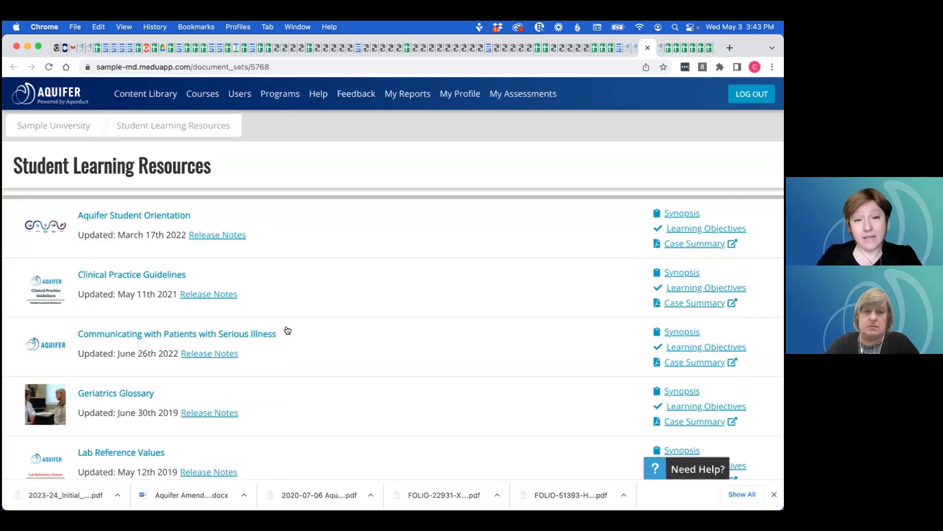
# Step: Return from Student Learning Resources to the Aquifer Courses home page via the logo
pyautogui.scroll(-2, 261, 389)
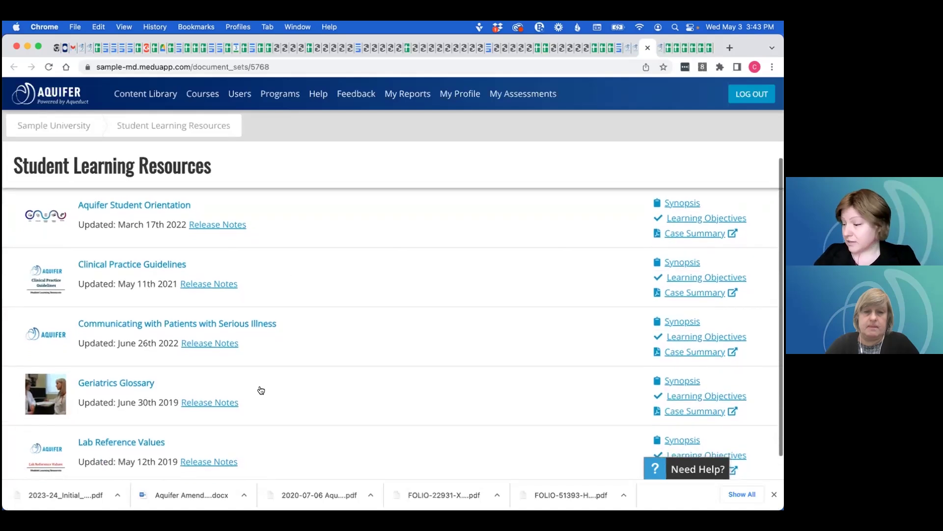
pyautogui.scroll(1, 261, 389)
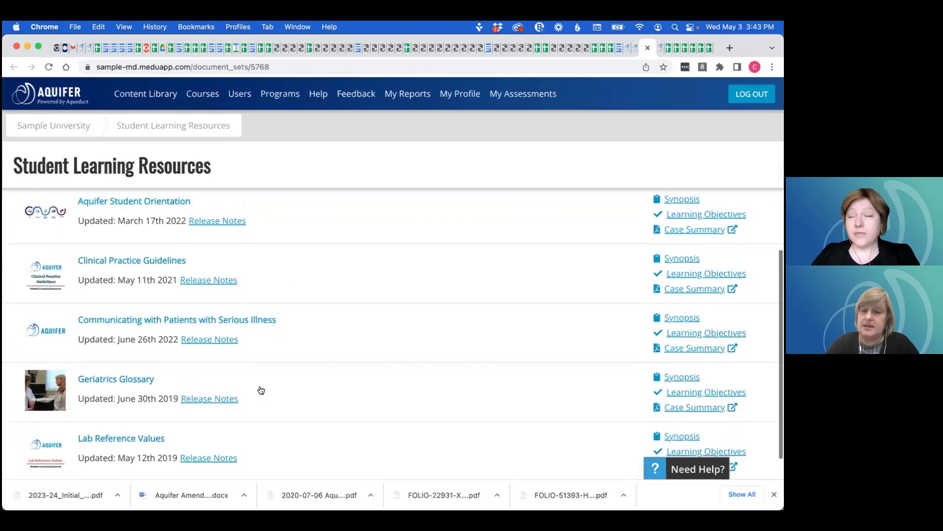
pyautogui.scroll(3, 261, 389)
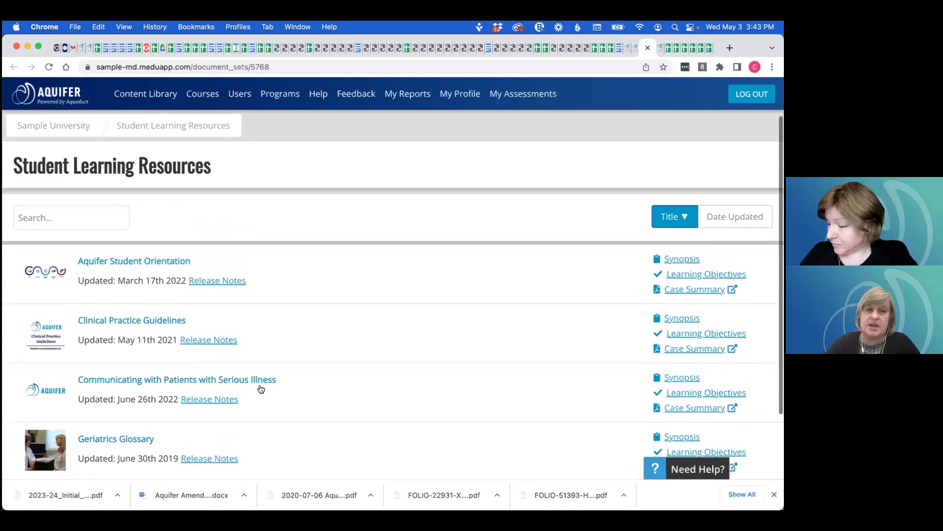
pyautogui.scroll(-4, 261, 389)
pyautogui.scroll(2, 261, 390)
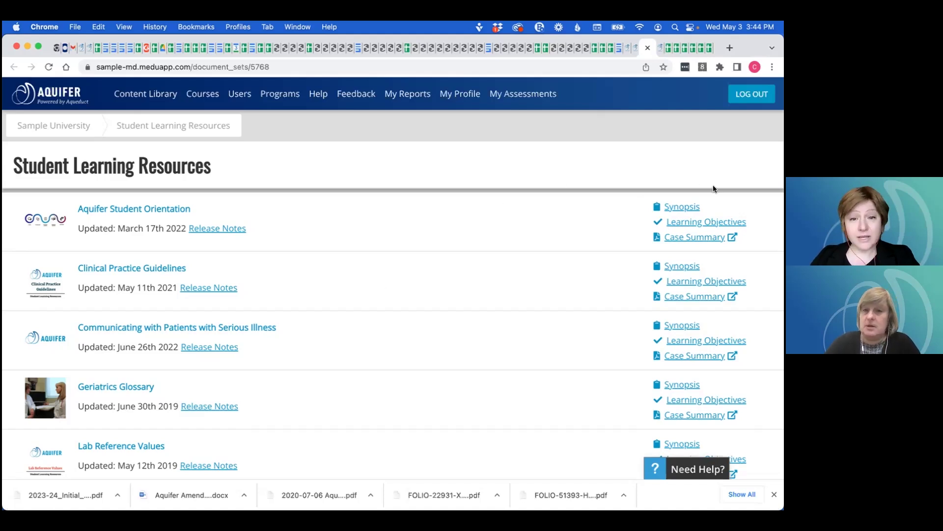
pyautogui.scroll(-1, 372, 319)
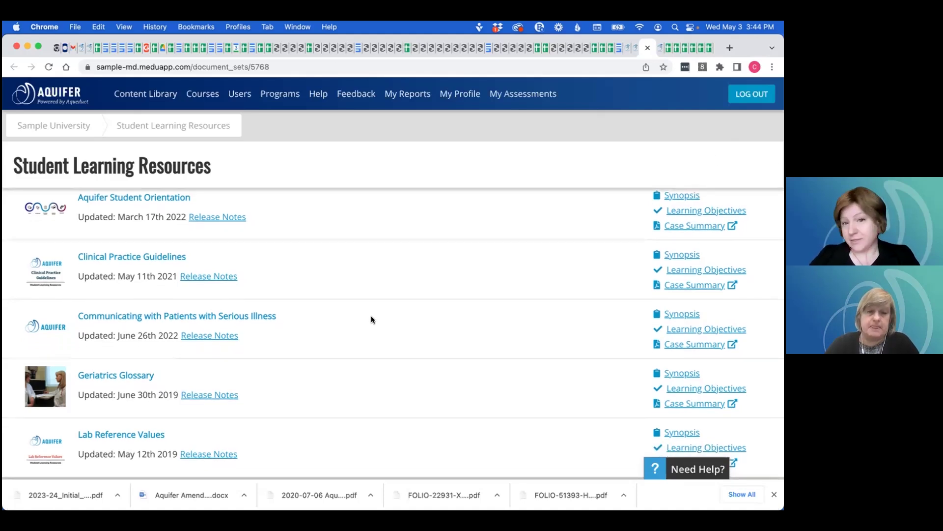
pyautogui.scroll(1, 372, 317)
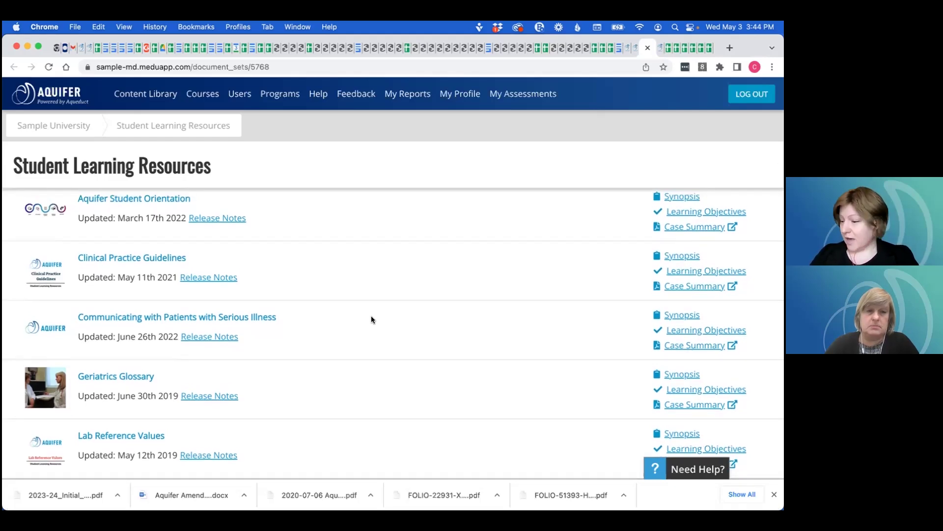
pyautogui.scroll(2, 371, 317)
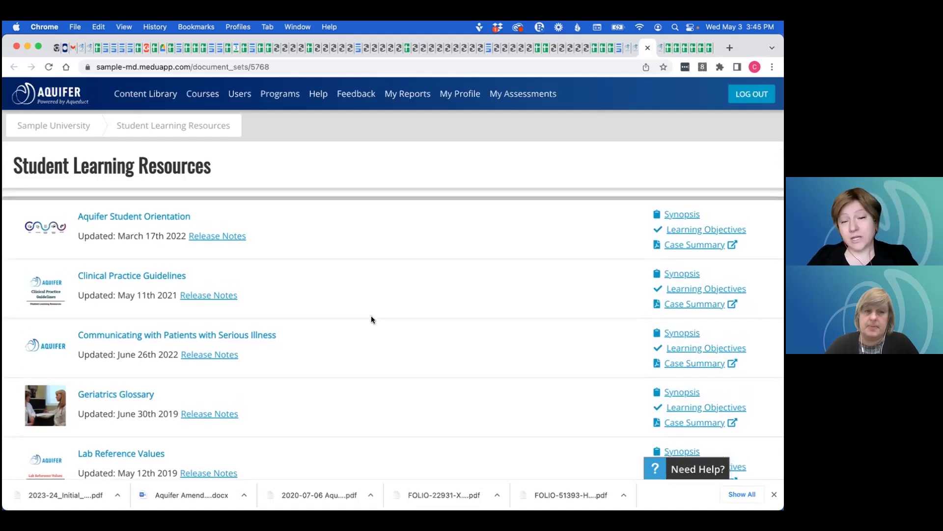
pyautogui.click(43, 101)
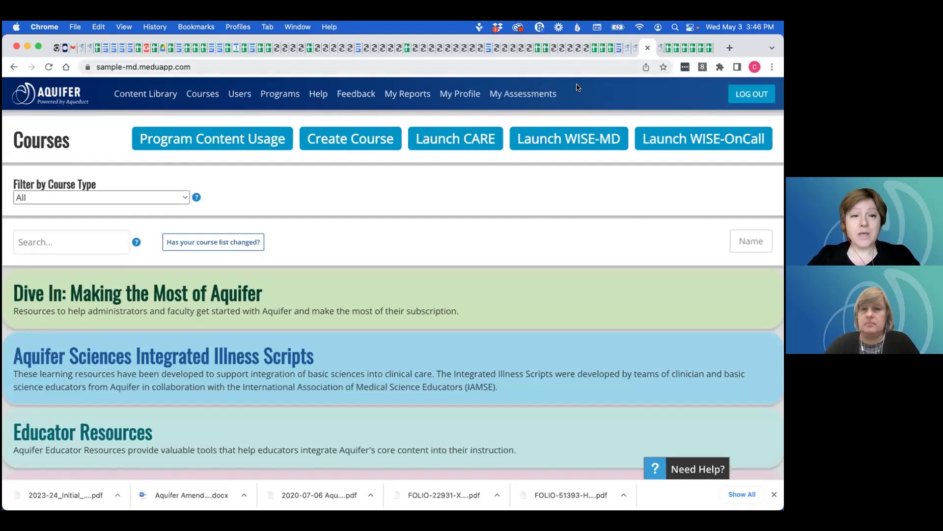
# Step: Switch to the aquifer.org Teaching & Learning Solutions courses tab
pyautogui.click(632, 49)
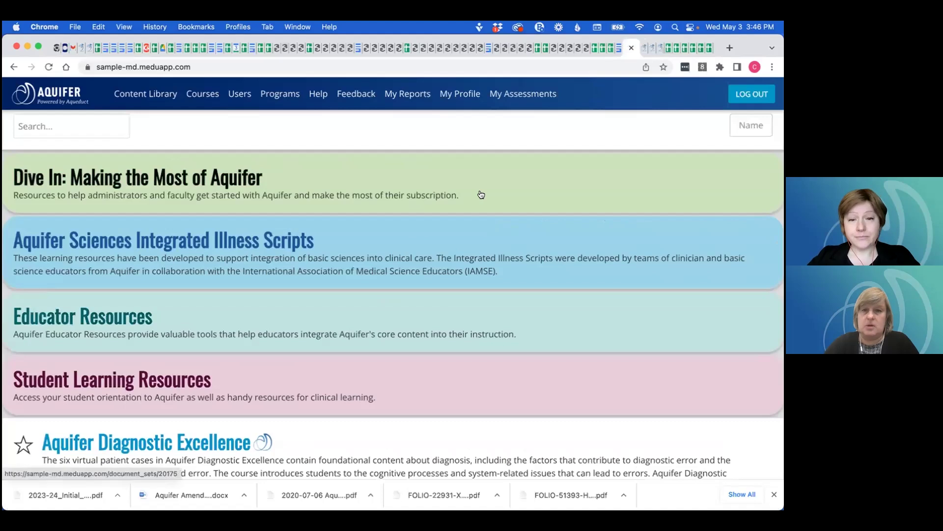
pyautogui.scroll(3, 480, 194)
pyautogui.click(659, 46)
pyautogui.scroll(8, 488, 208)
# Step: Open Educator Resources & Tips and scroll through the directory's Hot Topics section
pyautogui.moveTo(488, 208)
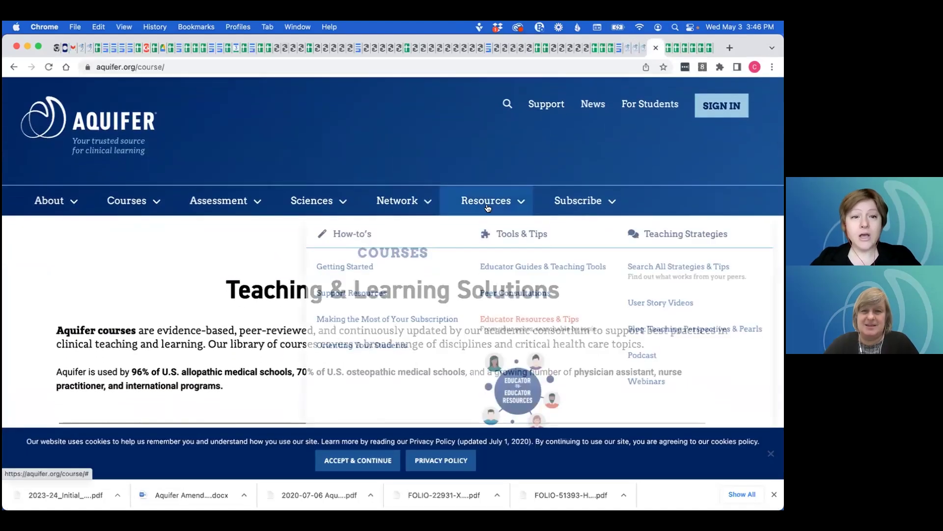
pyautogui.click(495, 313)
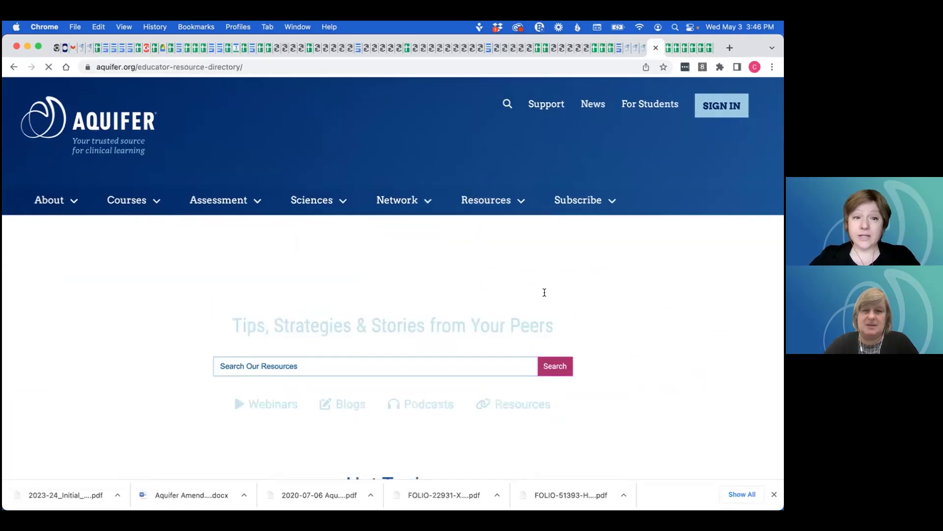
pyautogui.scroll(-3, 544, 293)
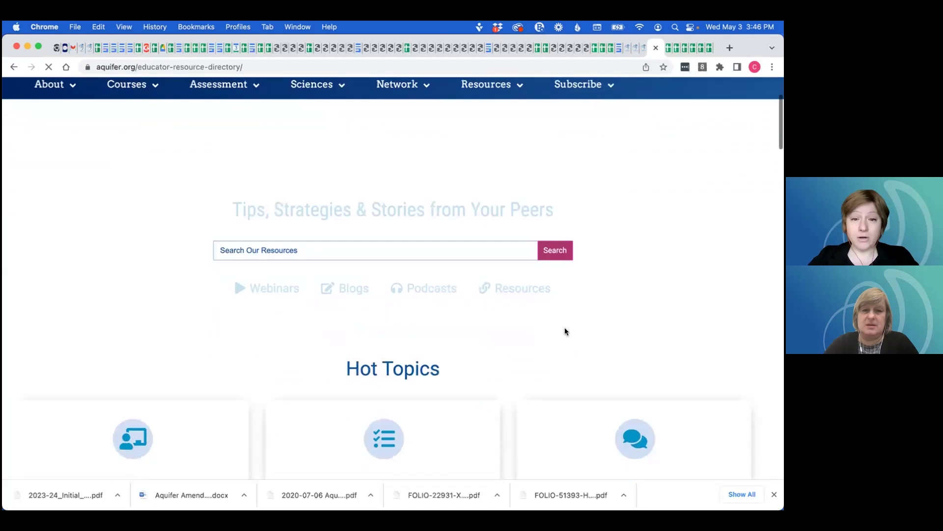
pyautogui.scroll(-3, 565, 331)
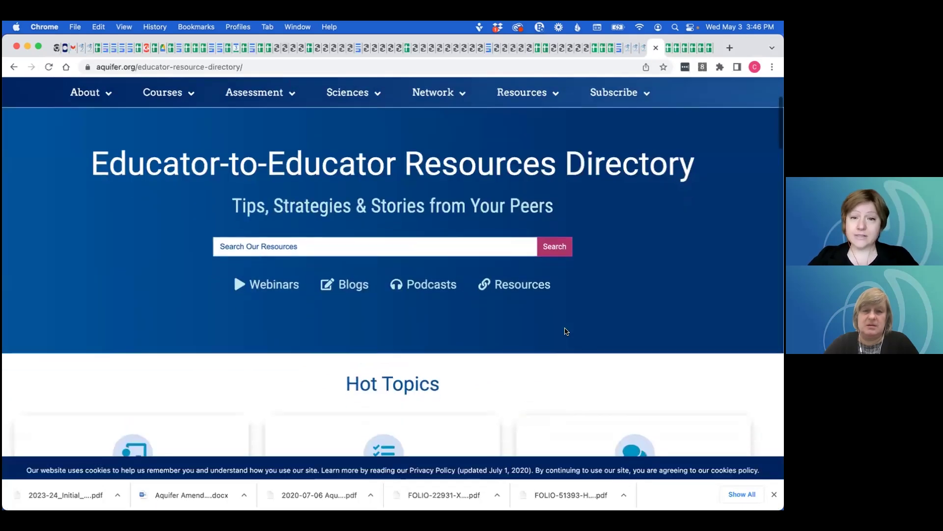
pyautogui.scroll(-3, 565, 331)
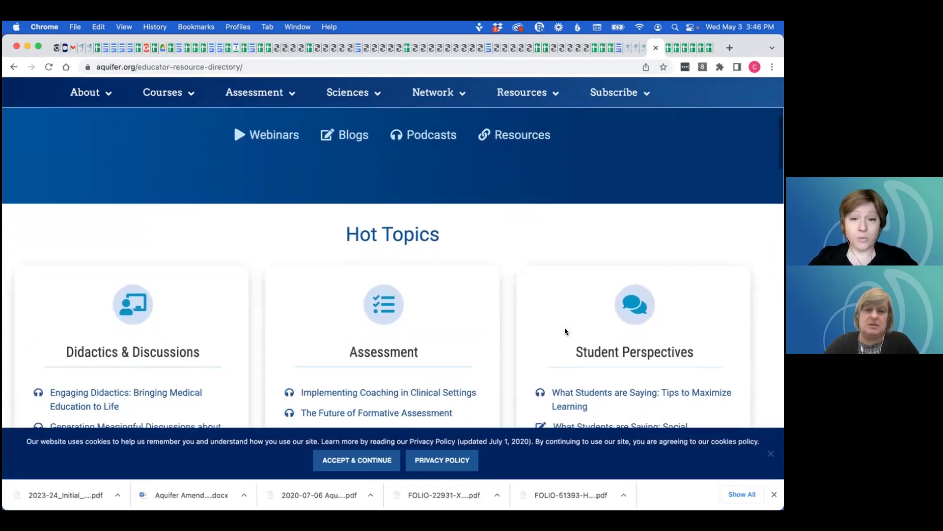
pyautogui.scroll(-1, 565, 331)
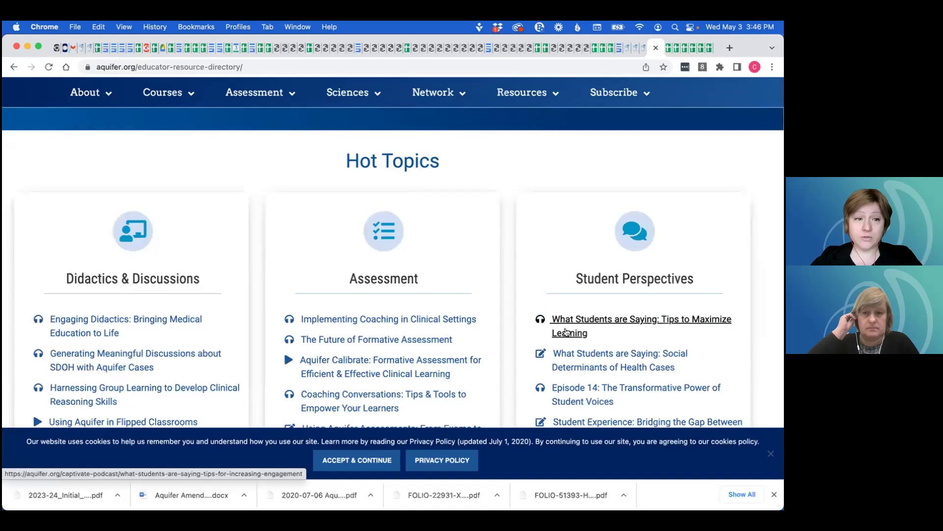
pyautogui.scroll(-1, 566, 332)
pyautogui.scroll(-10, 566, 332)
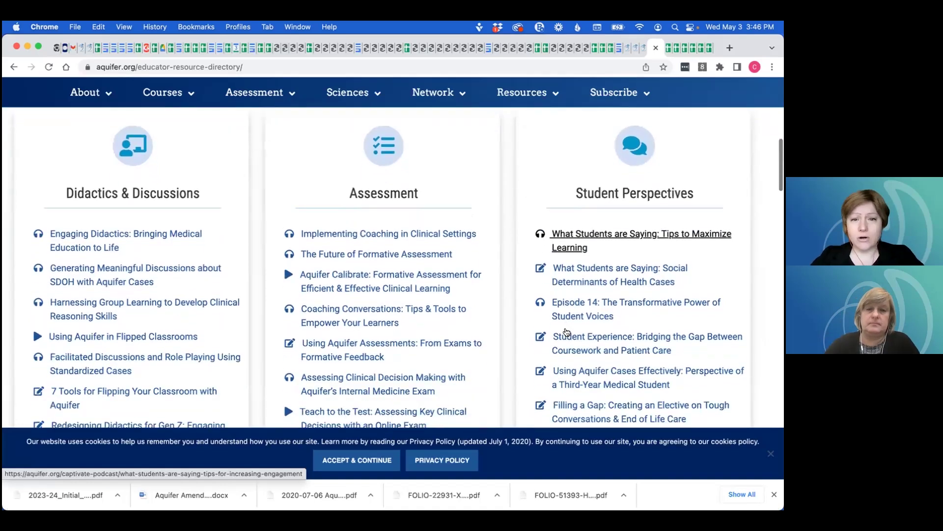
pyautogui.scroll(-6, 565, 331)
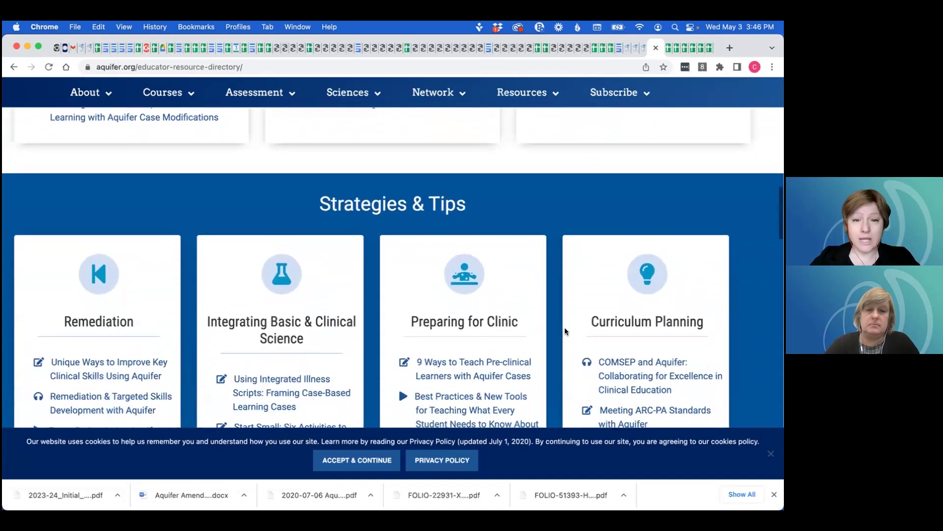
pyautogui.scroll(-2, 564, 330)
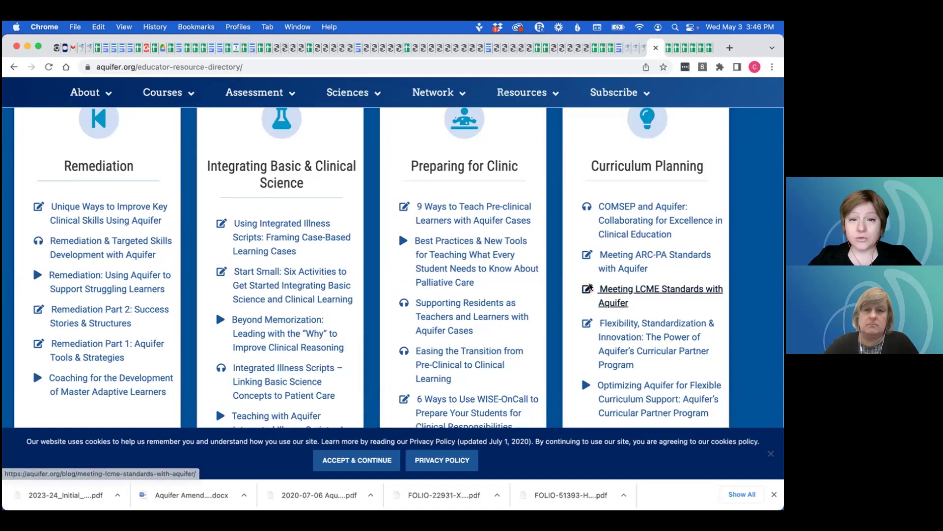
pyautogui.scroll(-1, 568, 303)
pyautogui.scroll(-6, 568, 305)
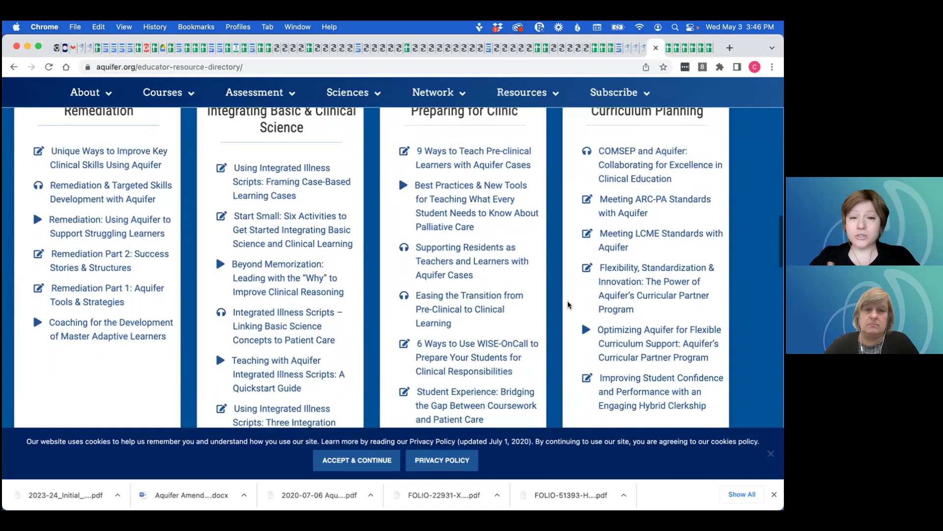
# Step: Scroll through the Strategies & Tips and Getting Started sections, then back to the top
pyautogui.scroll(-6, 568, 303)
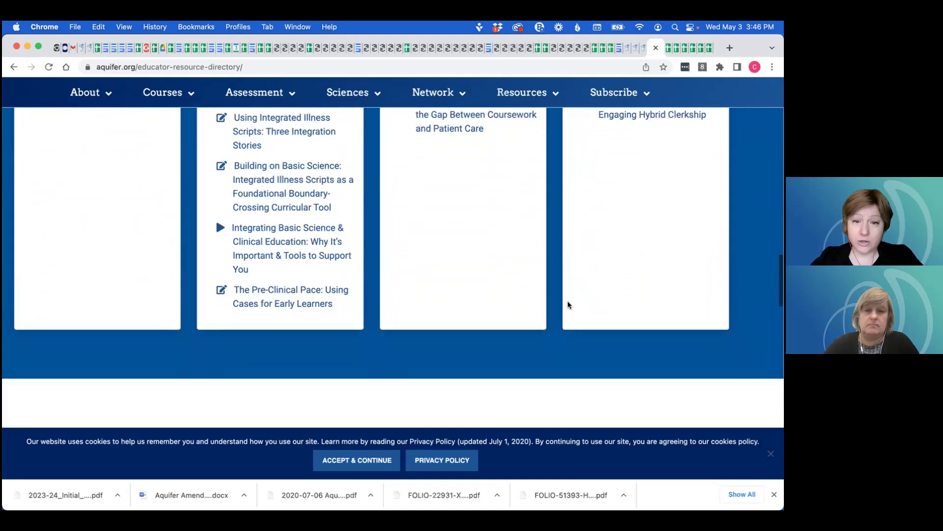
pyautogui.scroll(-3, 567, 300)
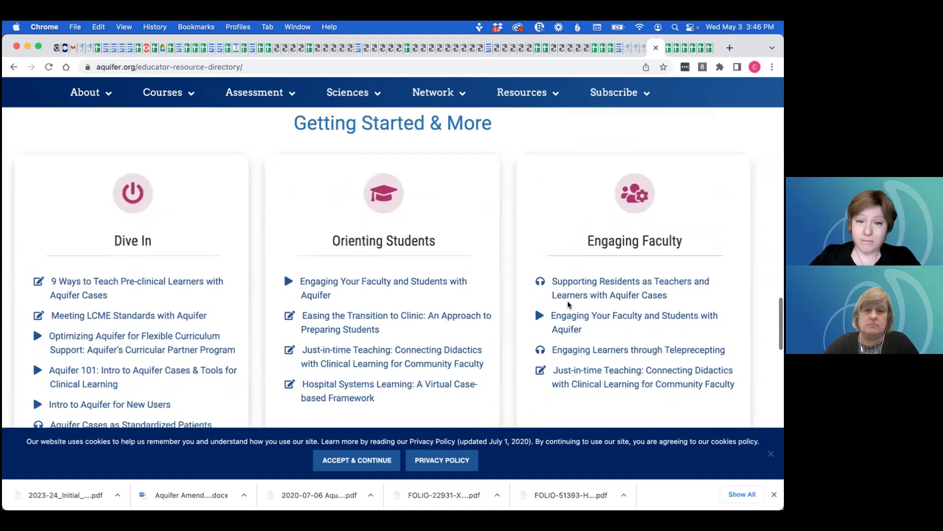
pyautogui.scroll(-6, 568, 301)
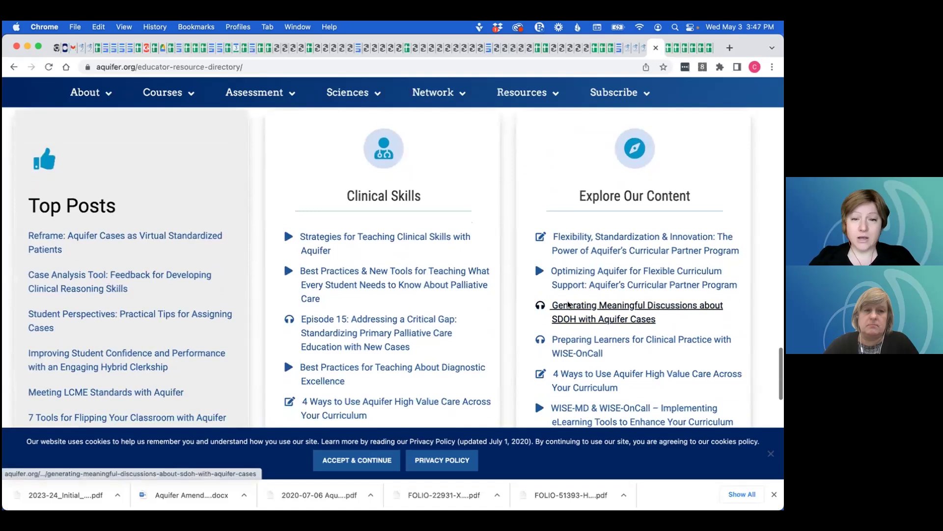
pyautogui.scroll(-2, 568, 305)
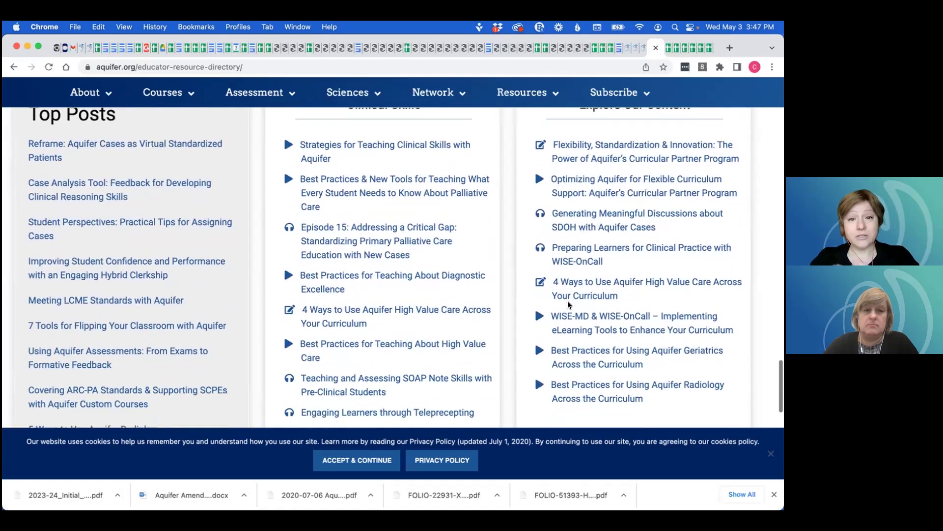
pyautogui.scroll(-2, 568, 304)
pyautogui.scroll(-2, 568, 304)
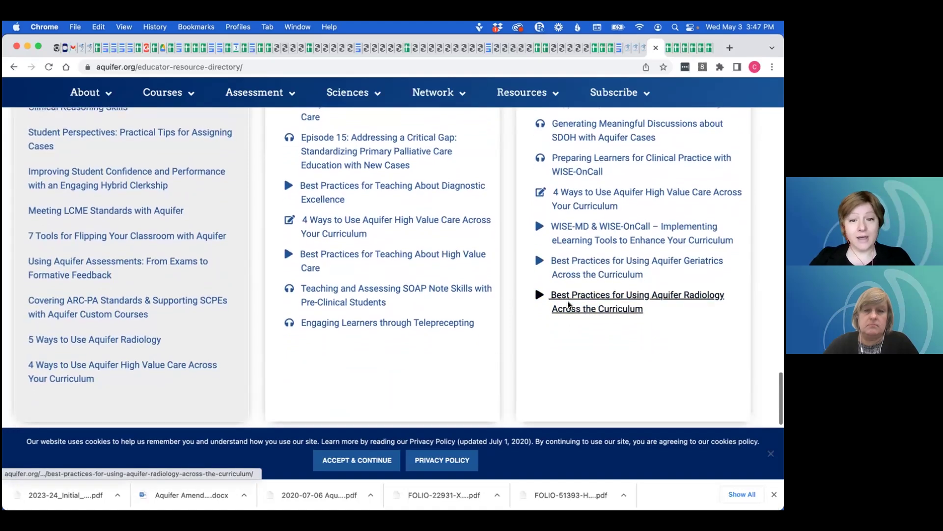
pyautogui.scroll(-1, 568, 304)
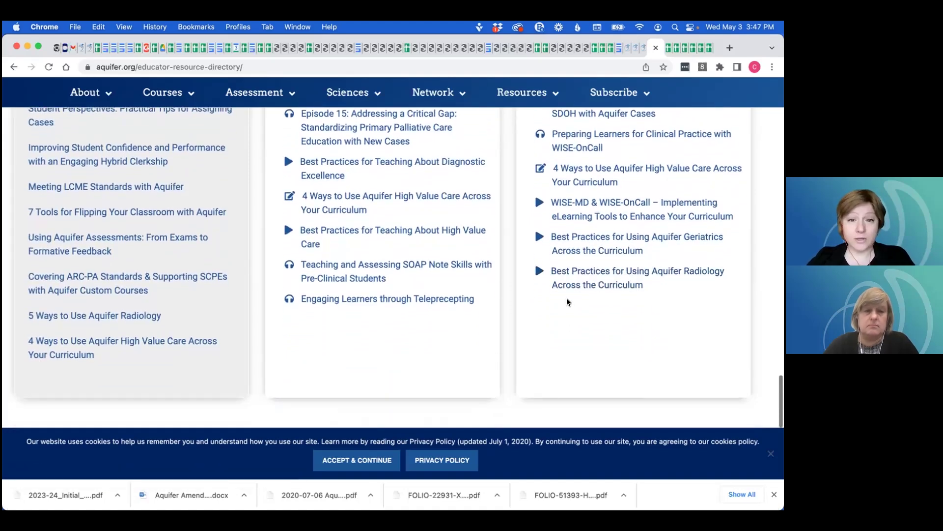
pyautogui.scroll(8, 568, 305)
pyautogui.scroll(10, 567, 302)
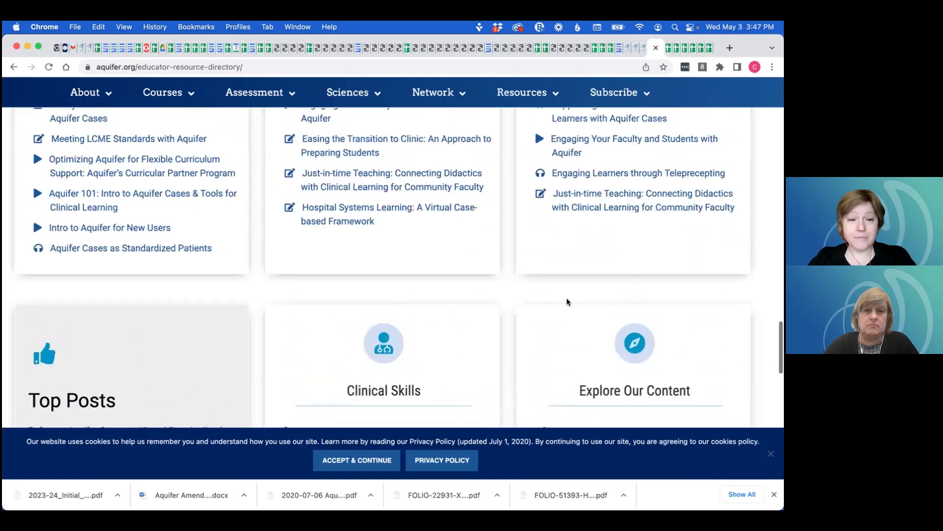
pyautogui.scroll(10, 567, 299)
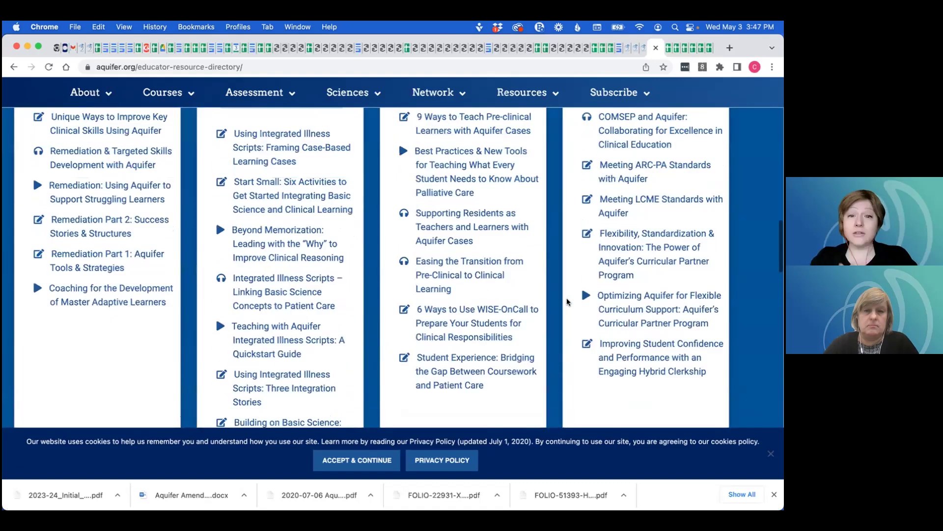
pyautogui.scroll(10, 568, 301)
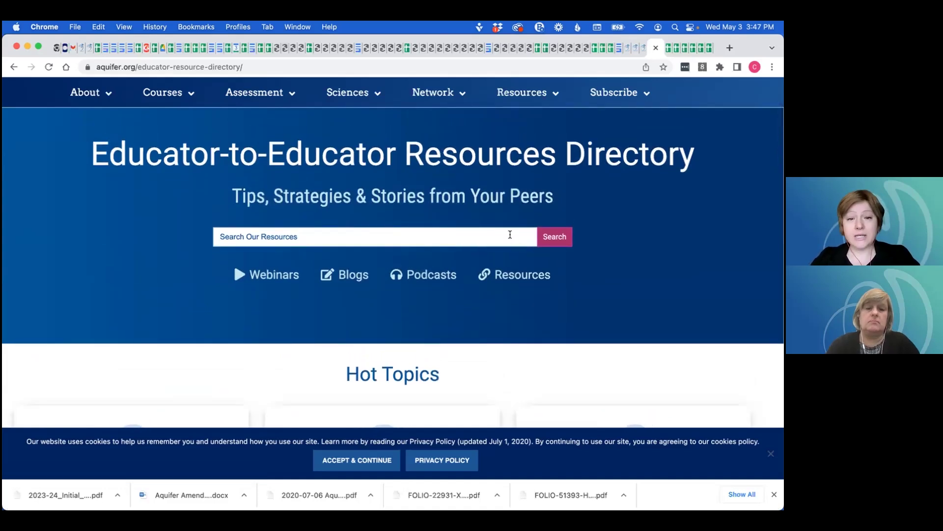
# Step: Search the resources for 'pre-clinical' and browse the results, led by 9 Ways to Teach Pre-clinical Learners
pyautogui.write('pre-clinical')
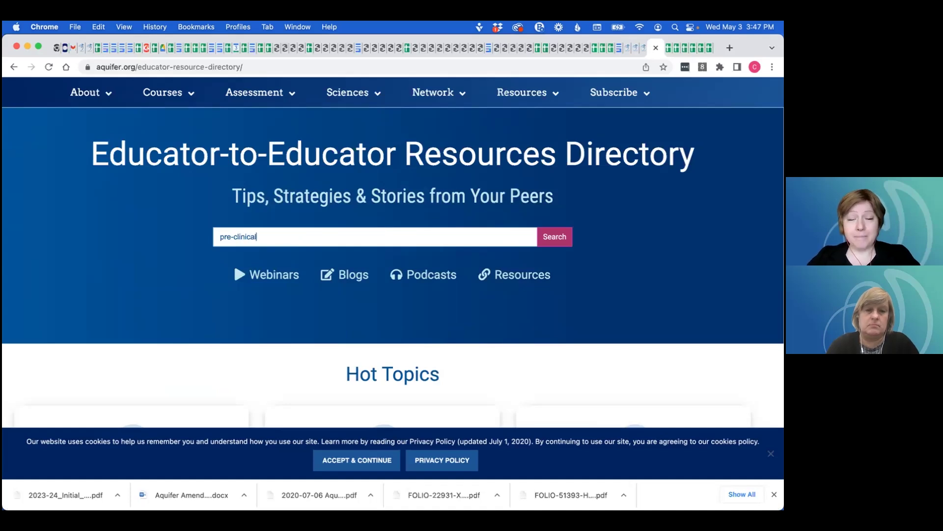
pyautogui.click(563, 237)
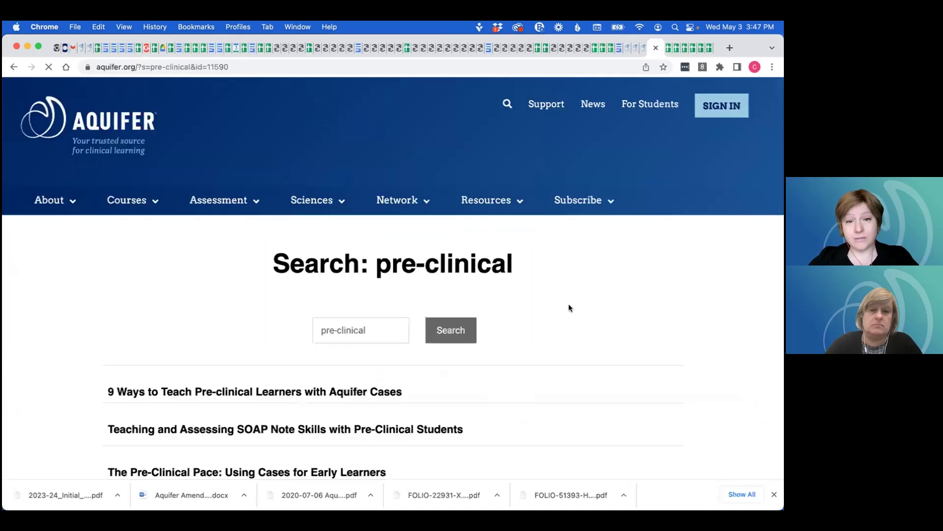
pyautogui.scroll(-5, 569, 308)
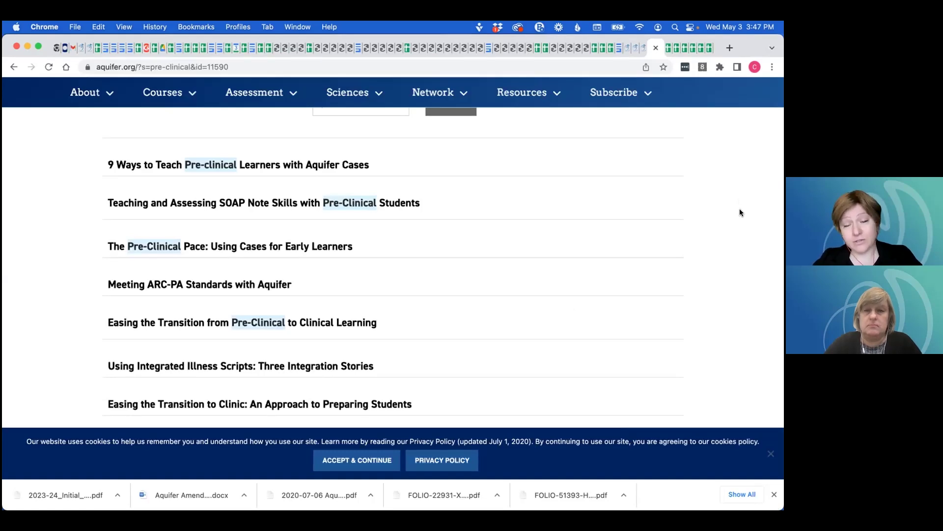
pyautogui.scroll(2, 520, 225)
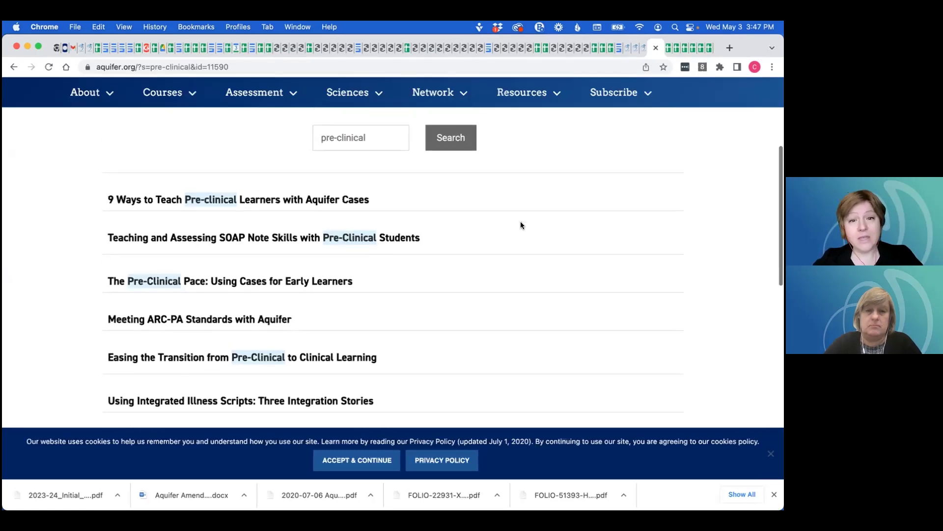
pyautogui.scroll(5, 521, 222)
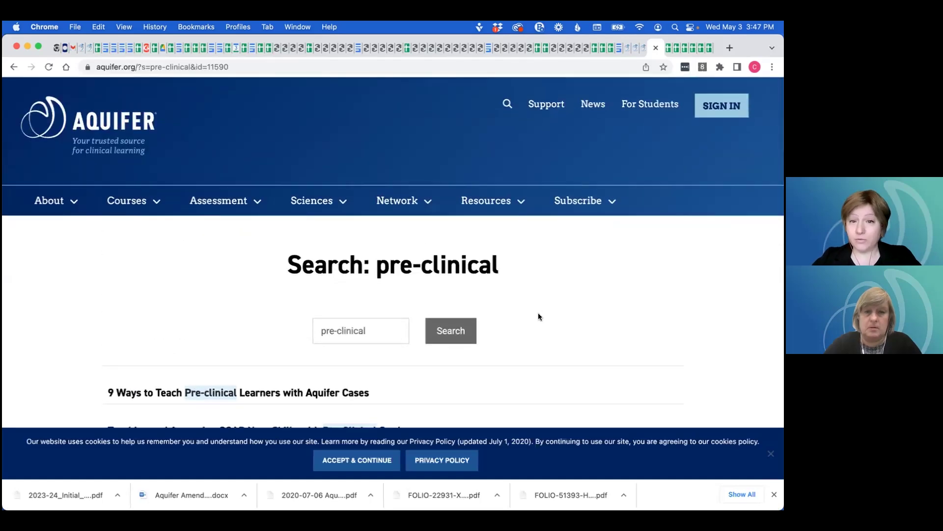
pyautogui.moveTo(404, 203)
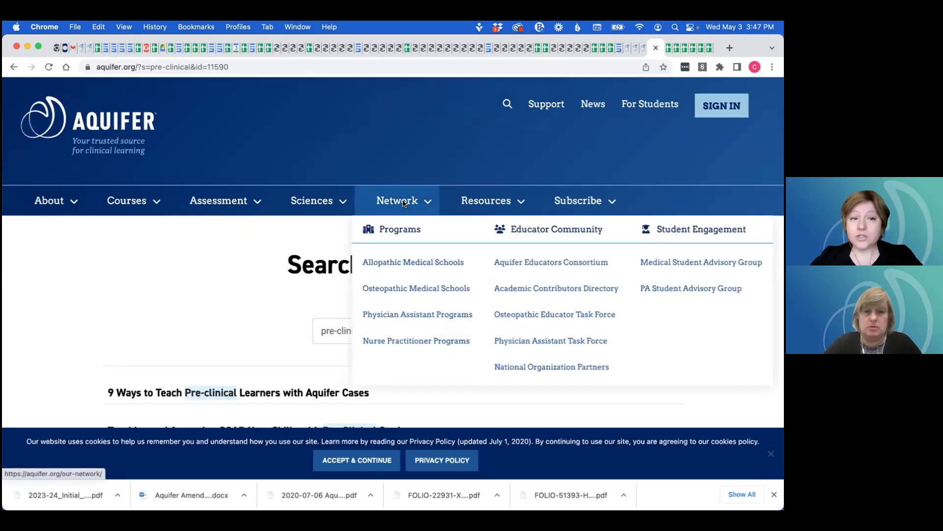
pyautogui.click(395, 231)
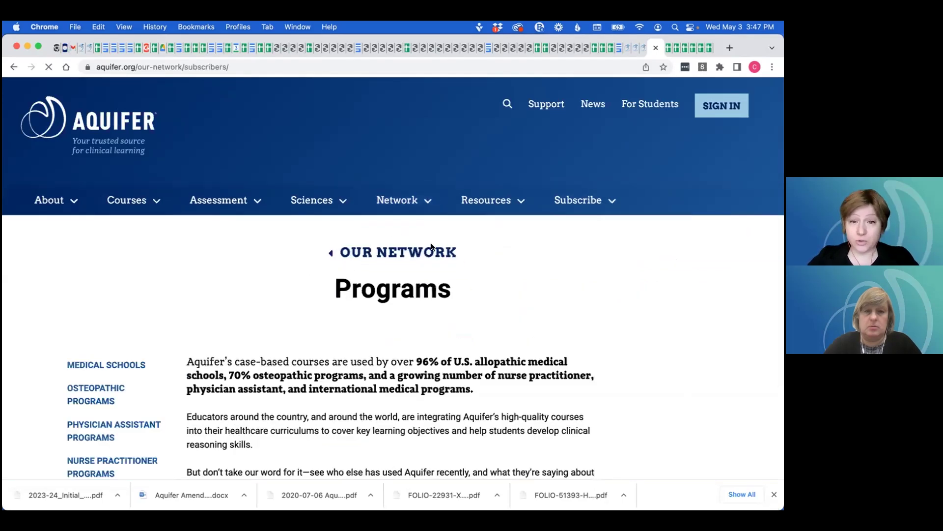
pyautogui.scroll(-1, 437, 251)
pyautogui.scroll(-3, 437, 251)
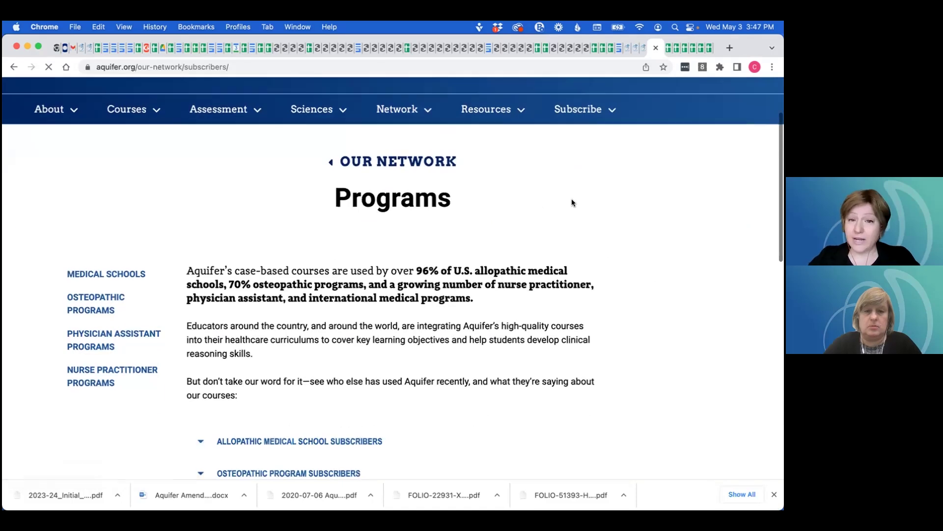
pyautogui.scroll(-2, 572, 202)
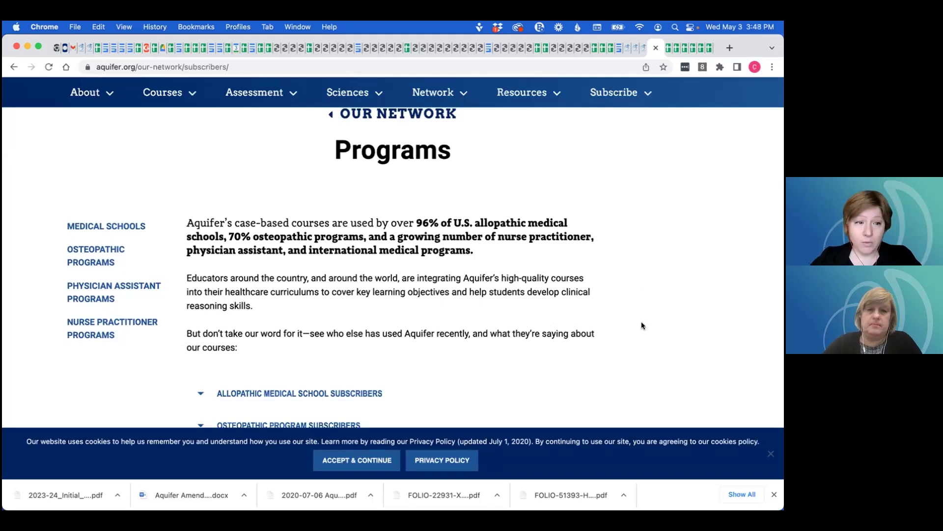
pyautogui.scroll(-3, 642, 325)
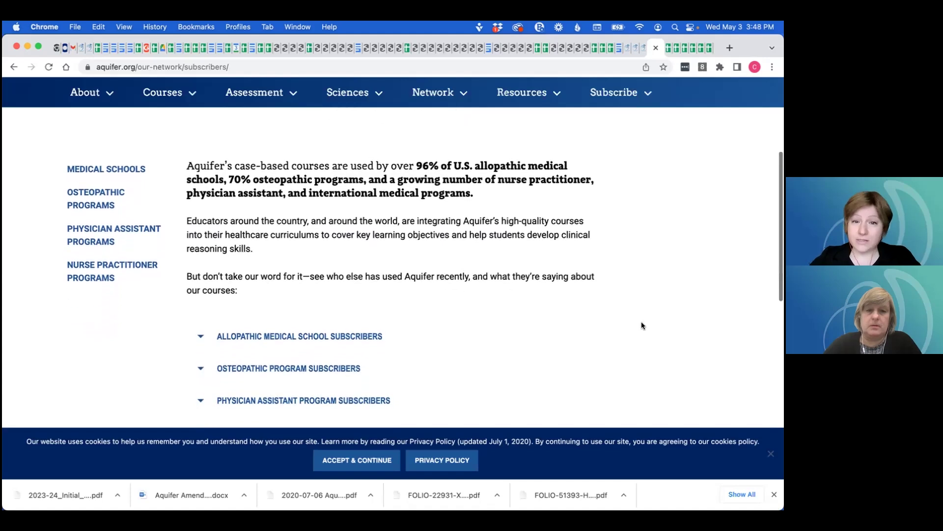
pyautogui.scroll(-1, 641, 325)
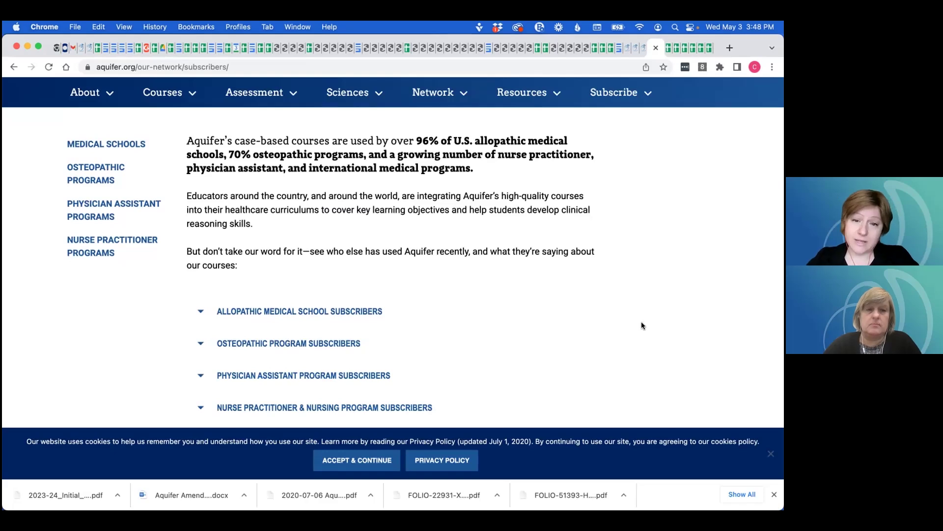
pyautogui.scroll(-1, 641, 325)
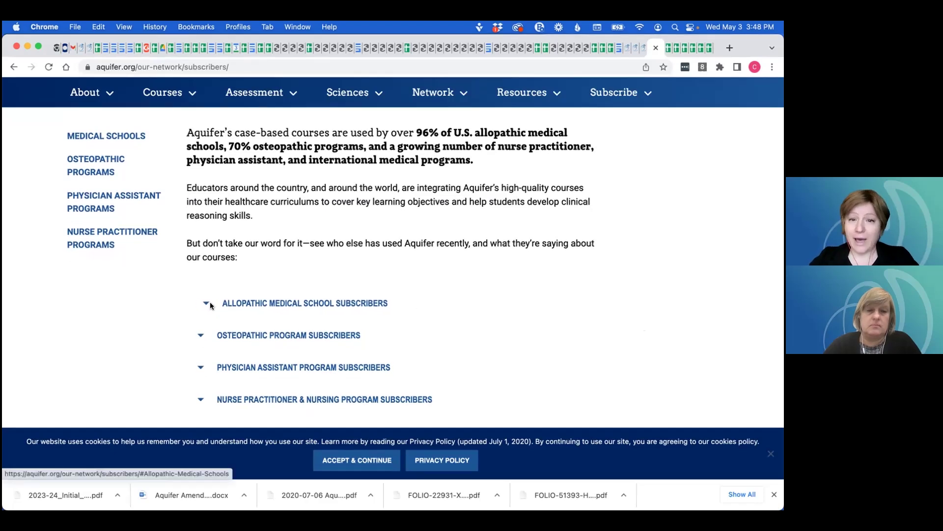
pyautogui.click(273, 285)
pyautogui.scroll(-15, 381, 290)
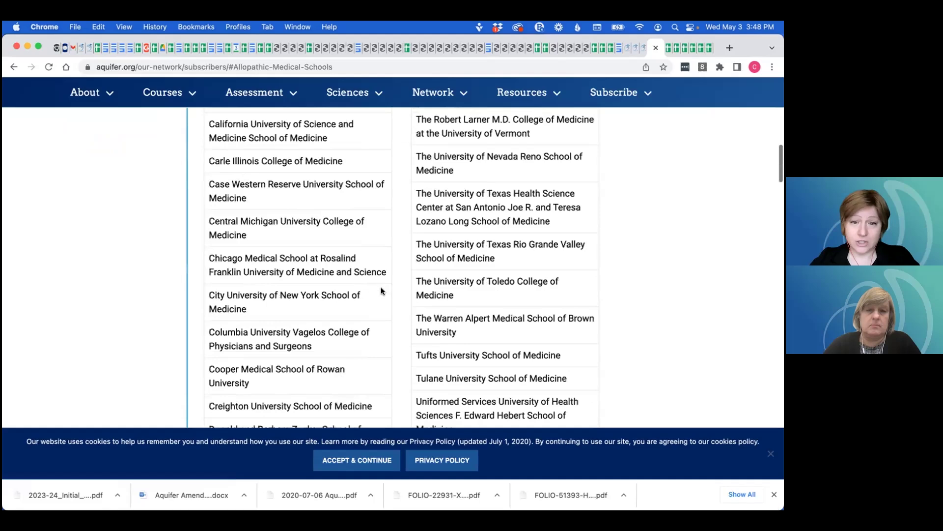
pyautogui.scroll(-20, 381, 291)
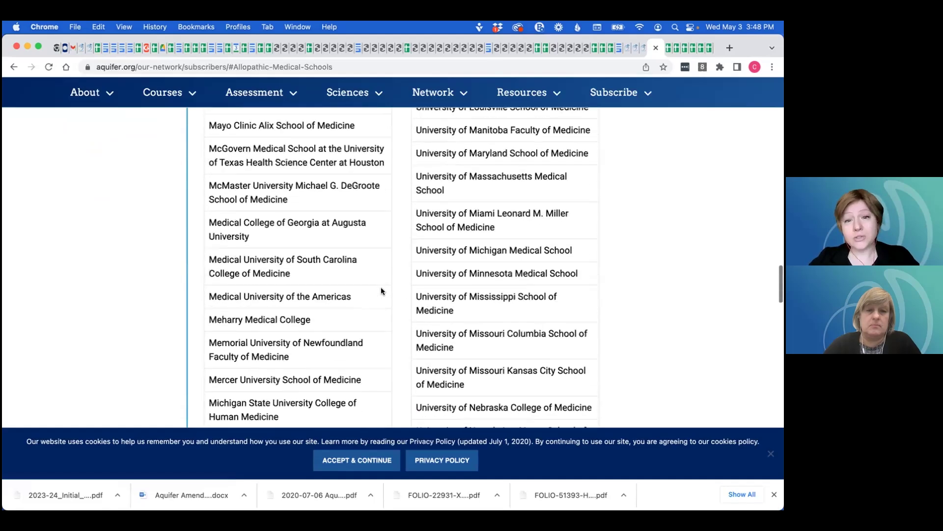
pyautogui.scroll(-20, 381, 291)
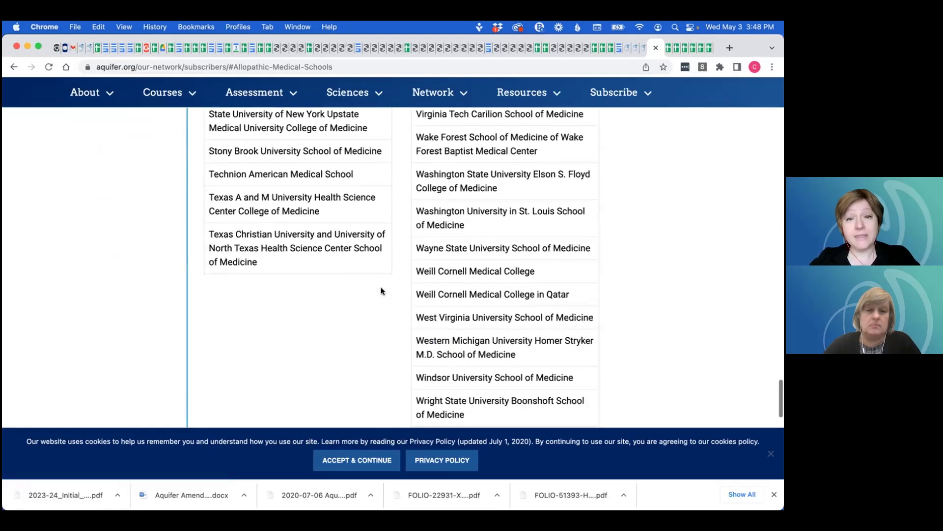
pyautogui.scroll(-3, 381, 291)
pyautogui.click(208, 214)
pyautogui.scroll(-12, 412, 207)
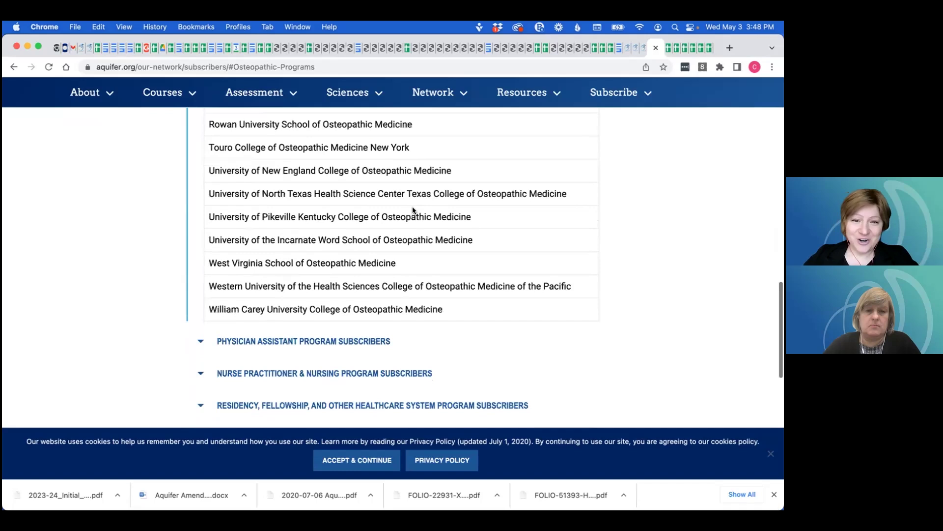
pyautogui.scroll(15, 412, 207)
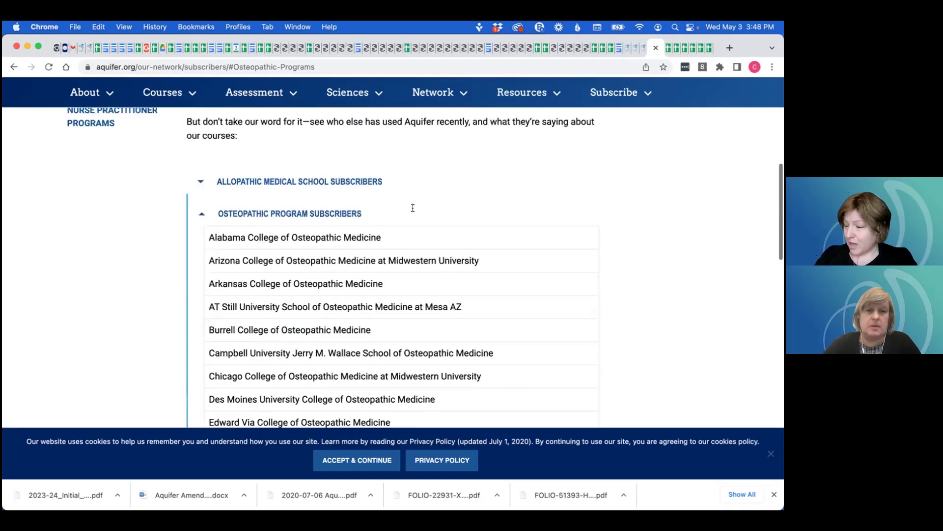
pyautogui.scroll(3, 412, 208)
pyautogui.click(201, 344)
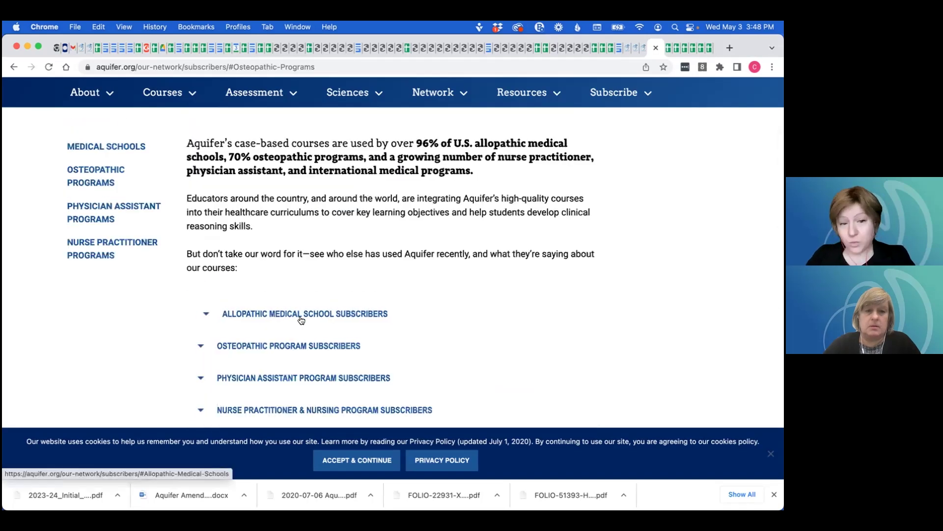
pyautogui.scroll(-3, 579, 288)
pyautogui.scroll(6, 579, 291)
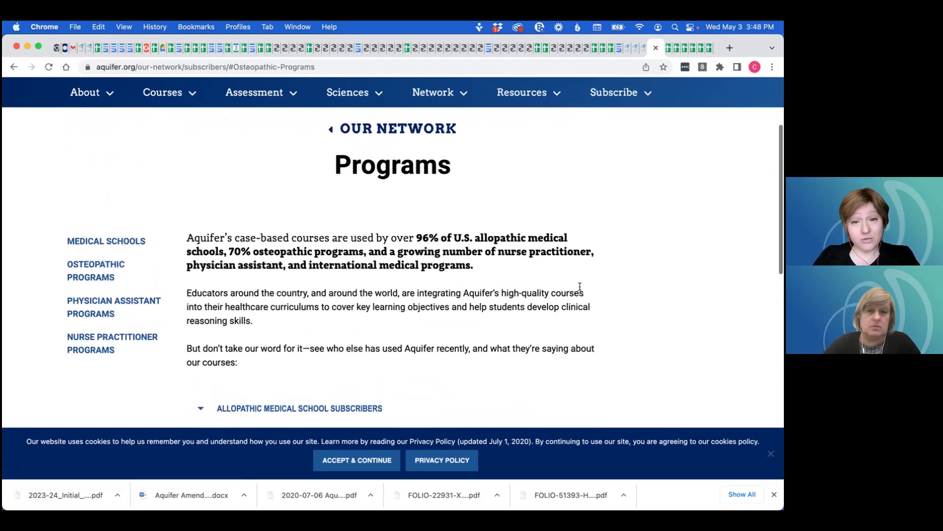
pyautogui.scroll(-1, 580, 286)
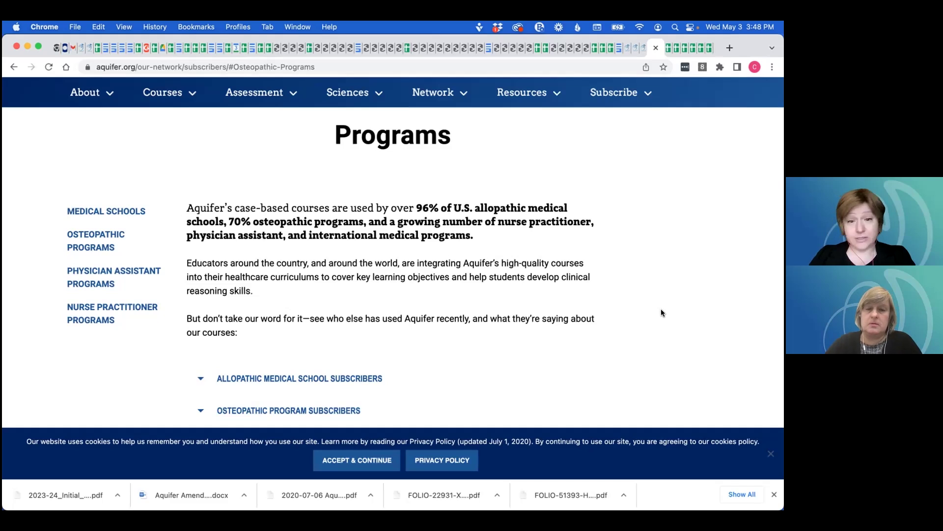
pyautogui.scroll(-2, 662, 311)
pyautogui.scroll(-1, 662, 312)
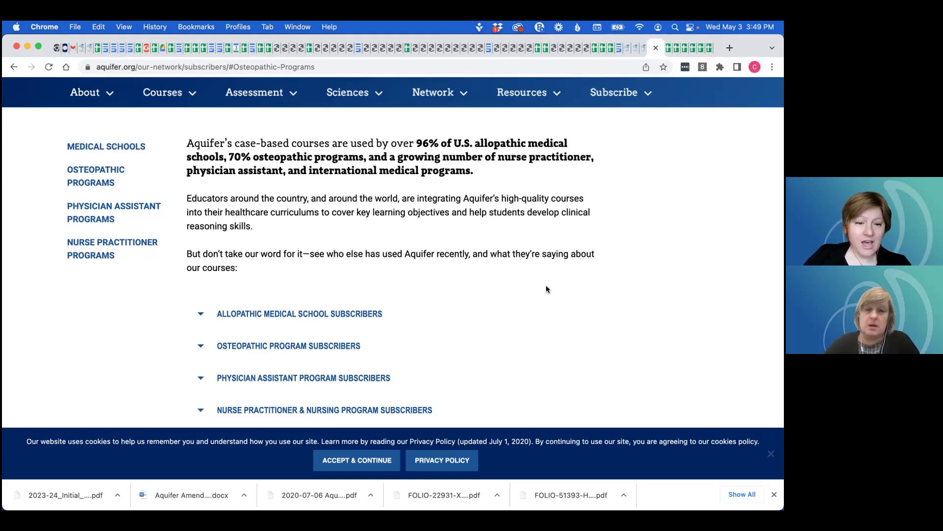
pyautogui.scroll(-1, 546, 286)
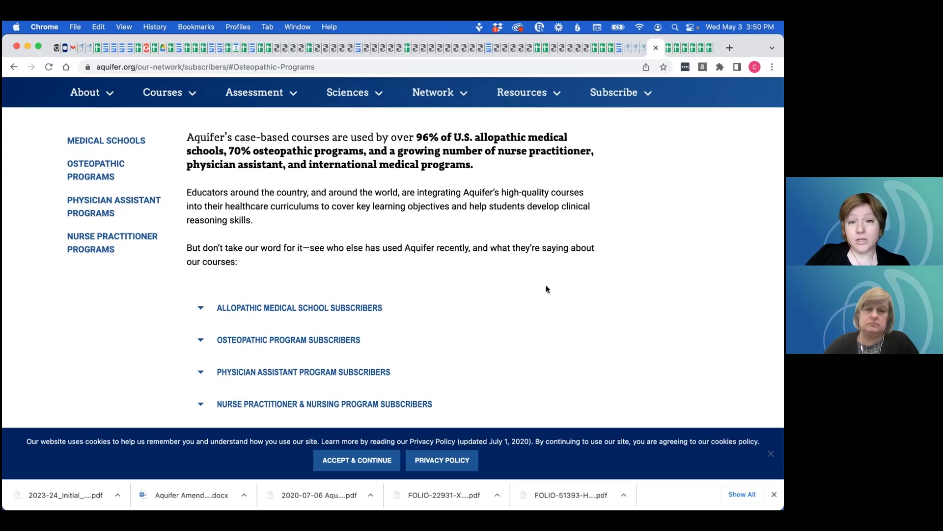
pyautogui.scroll(5, 546, 286)
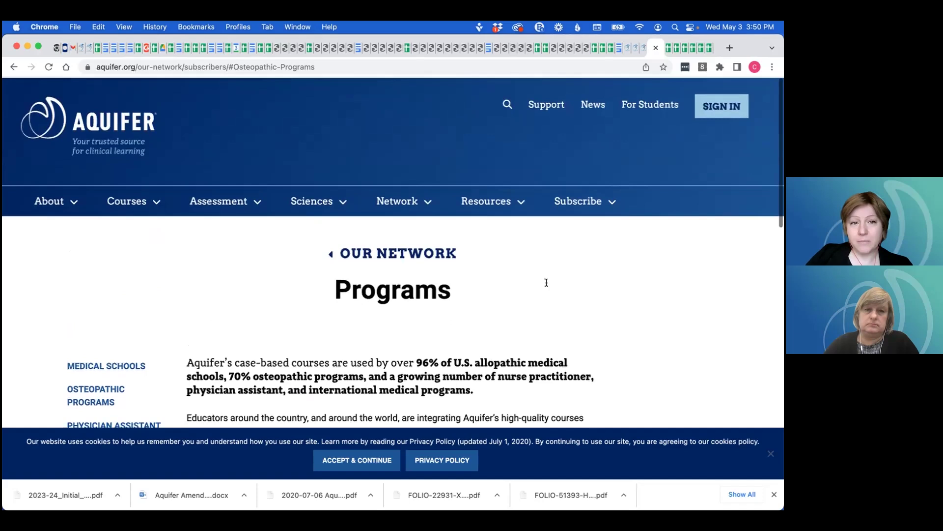
# Step: Go to Subscribe and browse the 2023–2024 Institutional Subscriptions and Curricular Partner Program page
pyautogui.click(583, 201)
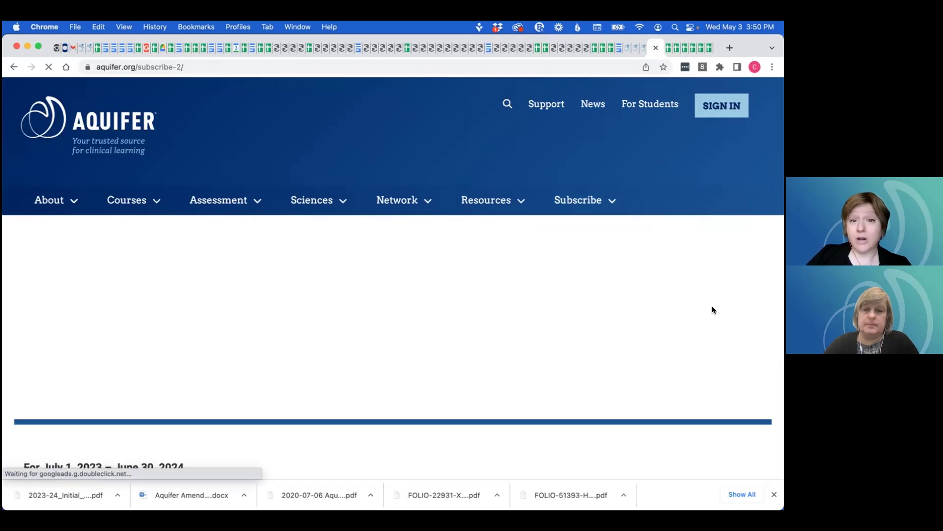
pyautogui.scroll(-5, 728, 314)
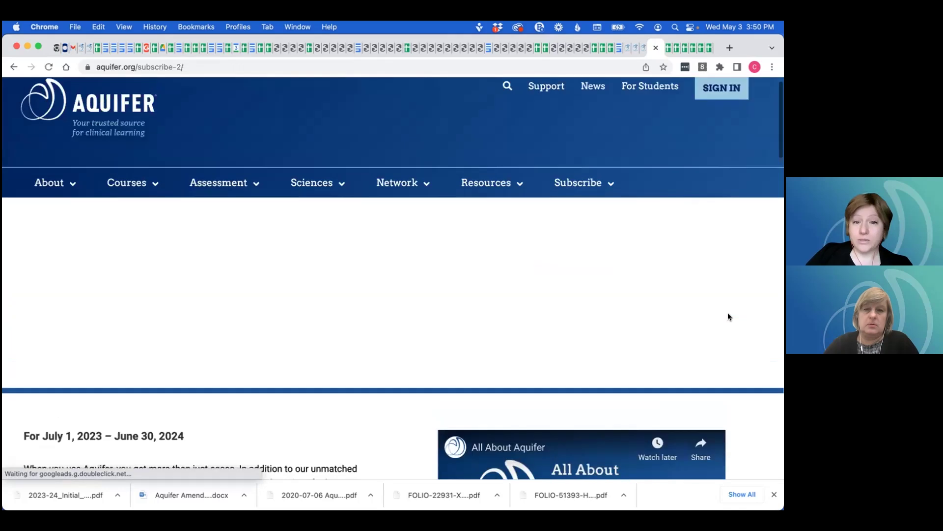
pyautogui.moveTo(578, 203)
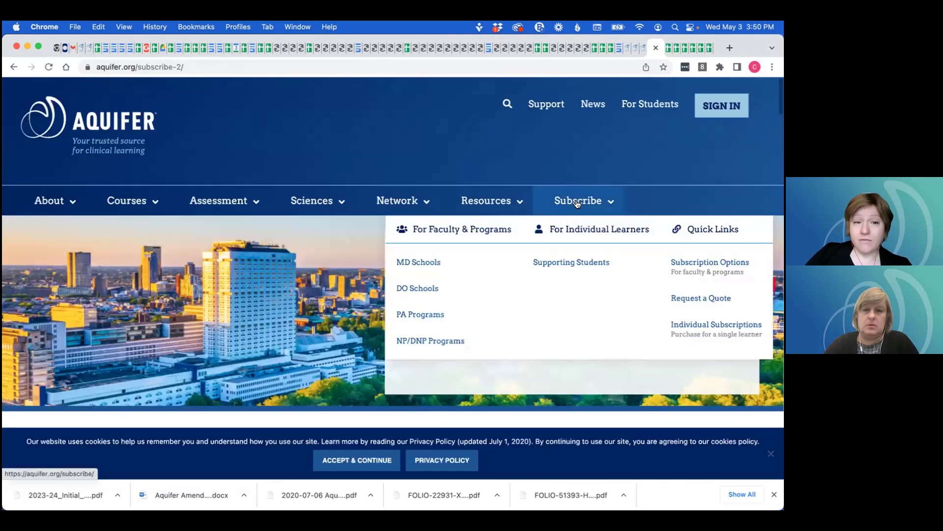
pyautogui.scroll(-10, 369, 315)
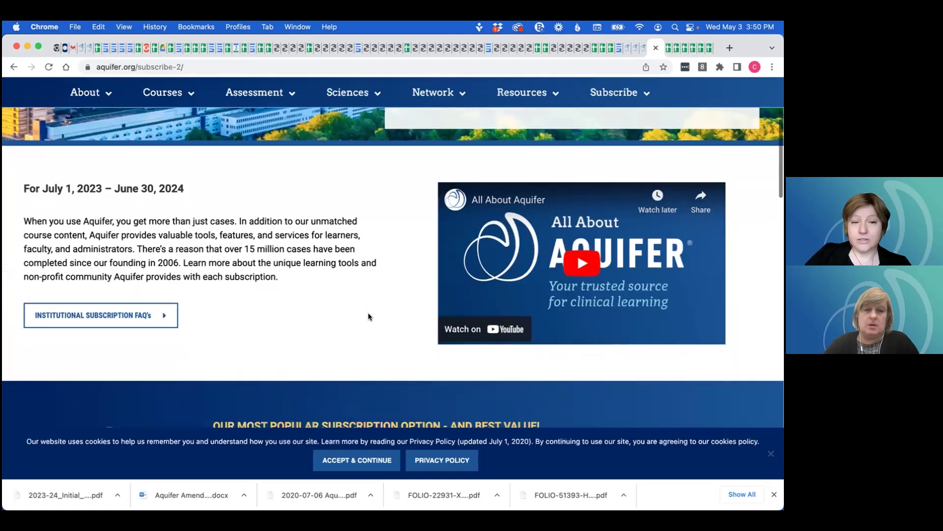
pyautogui.scroll(-2, 369, 316)
pyautogui.scroll(-1, 369, 316)
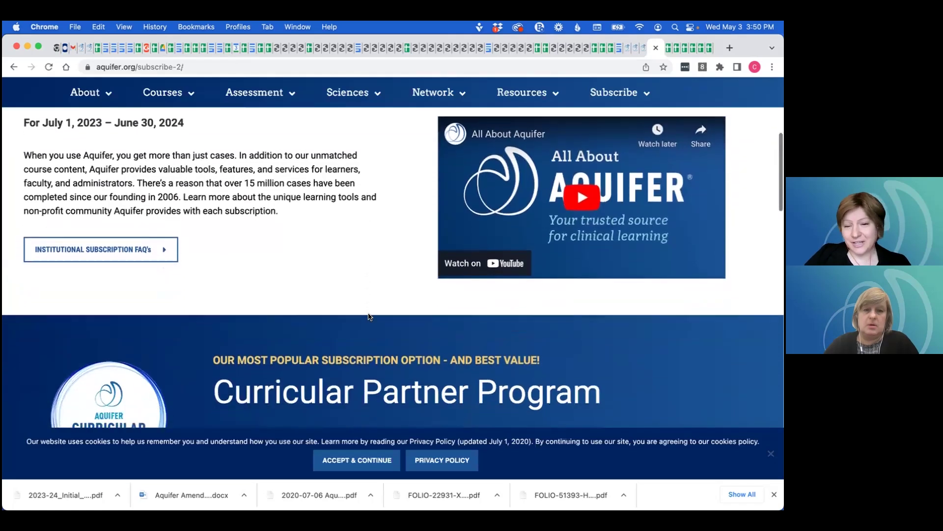
pyautogui.scroll(7, 369, 317)
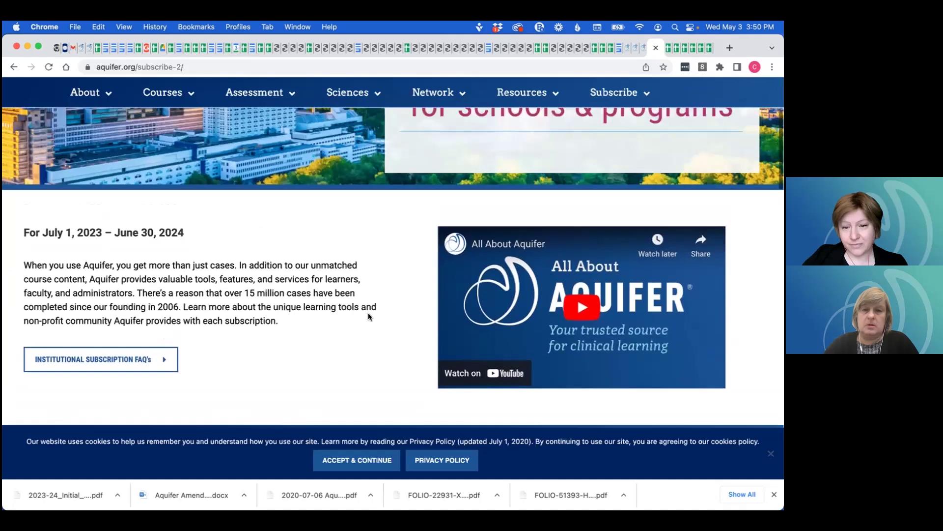
pyautogui.scroll(5, 370, 316)
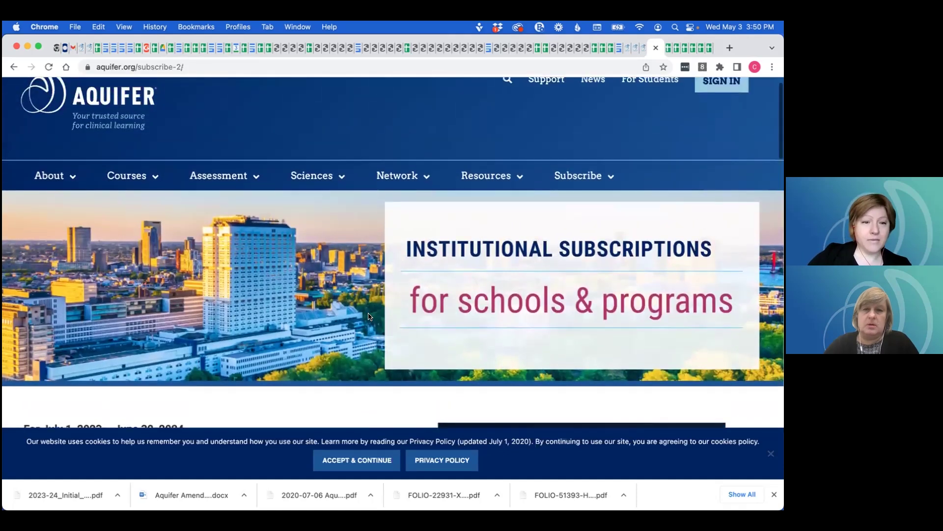